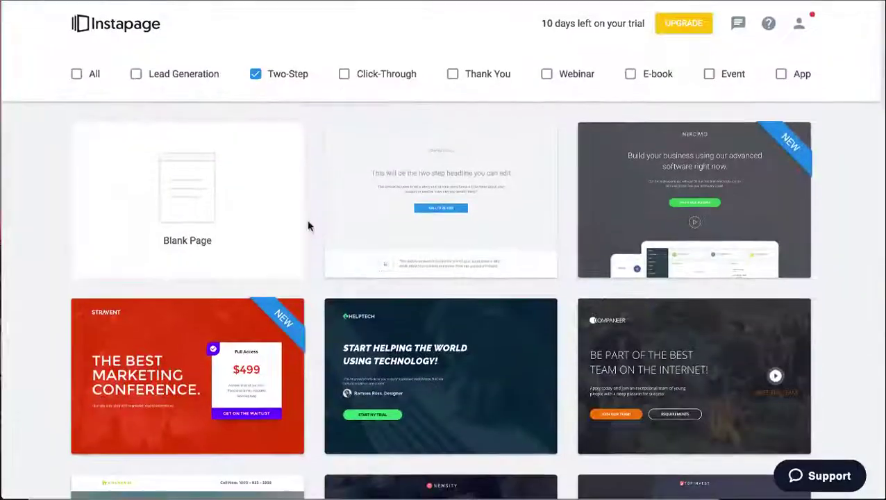
- Preview the Newsity two-step template and look through all its page sections
scroll(373, 212, up, 4)
click(431, 273)
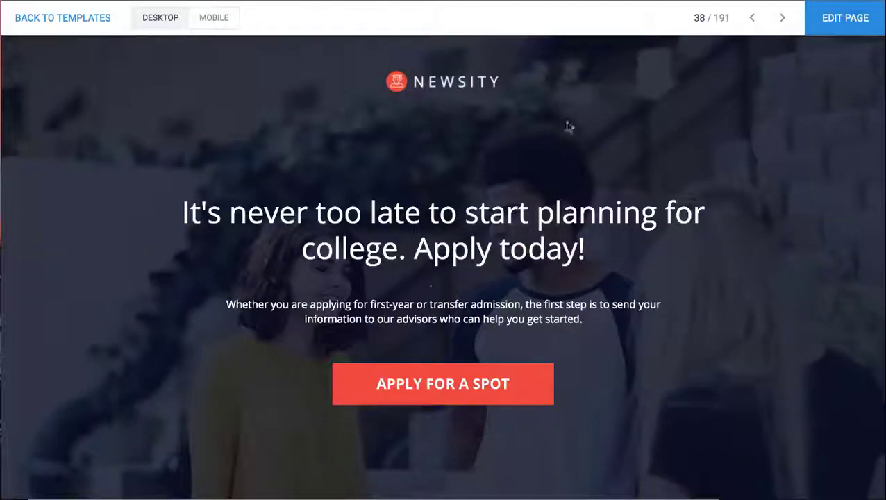
scroll(415, 317, down, 2)
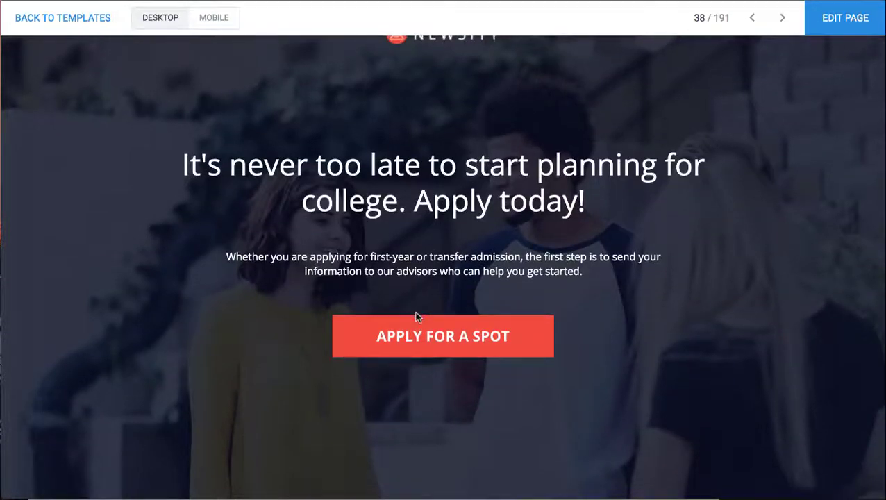
scroll(417, 317, down, 15)
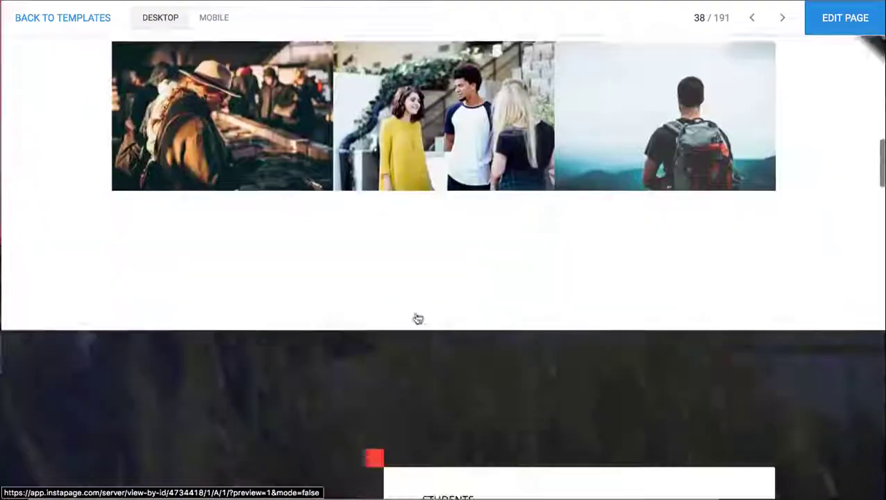
scroll(417, 319, down, 15)
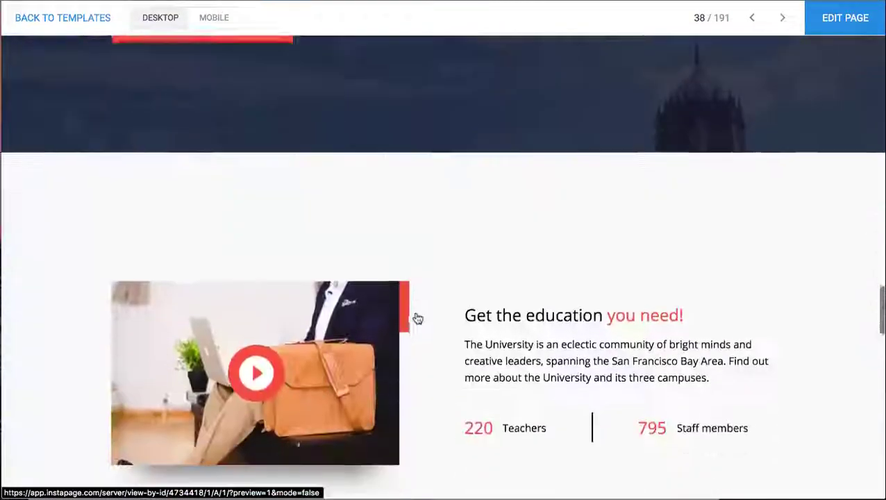
scroll(417, 318, down, 15)
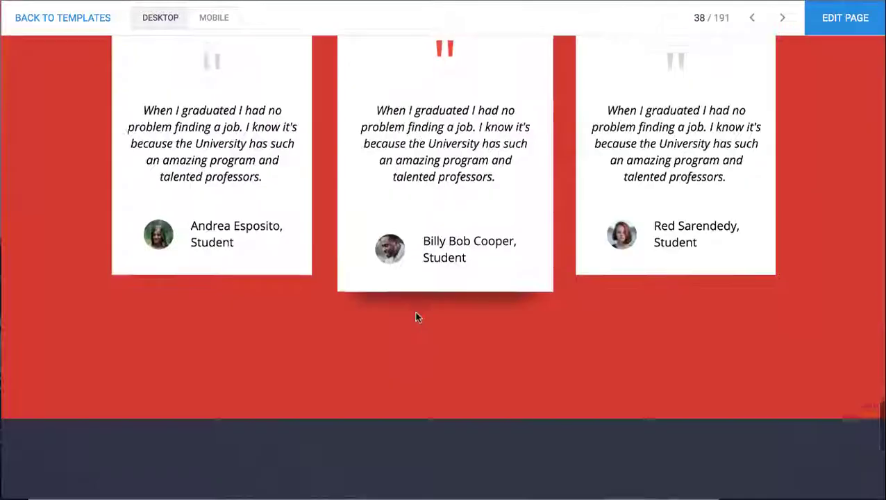
scroll(417, 318, down, 5)
scroll(425, 277, up, 18)
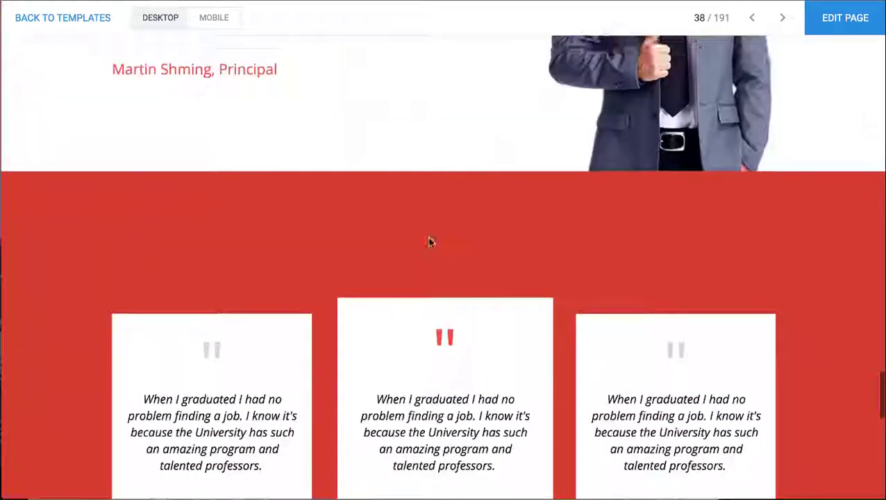
scroll(429, 243, up, 20)
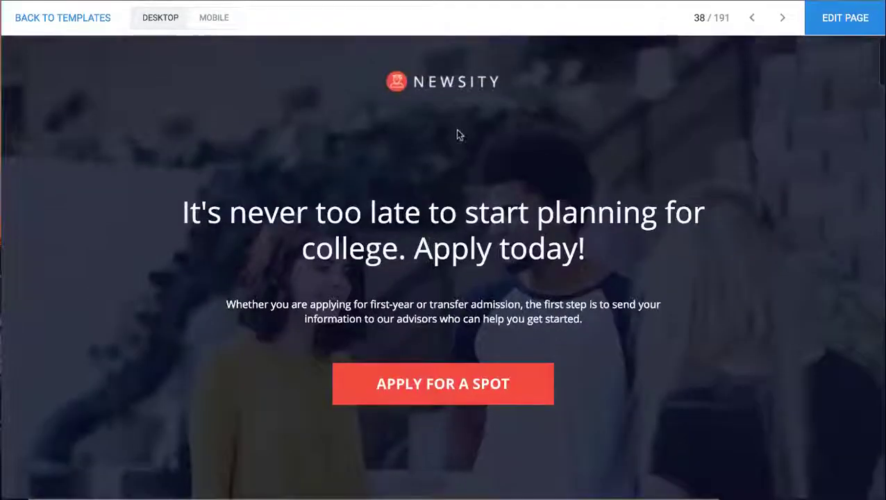
- Create a page from the Newsity template and name it "Test Page"
click(848, 22)
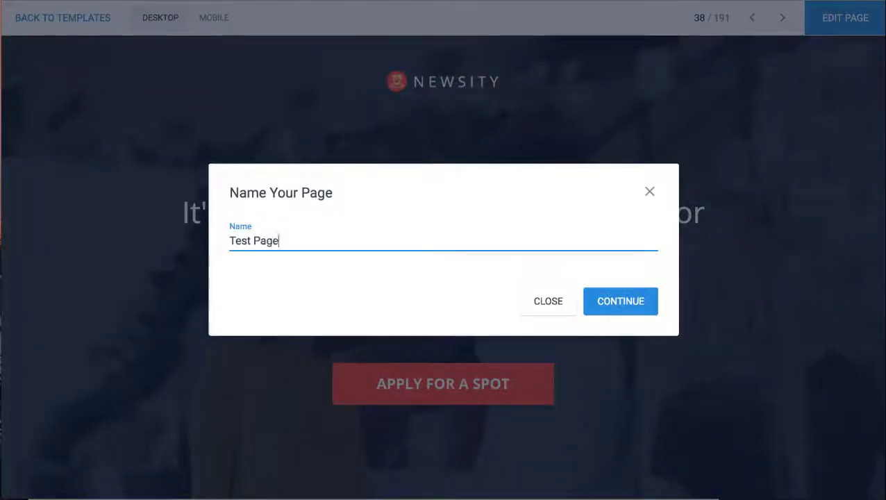
text(Test Page)
key(Return)
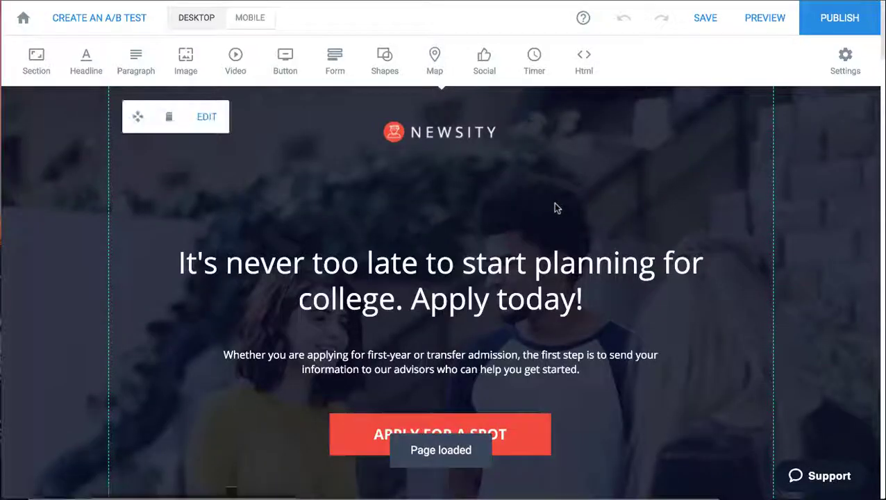
click(498, 358)
click(493, 286)
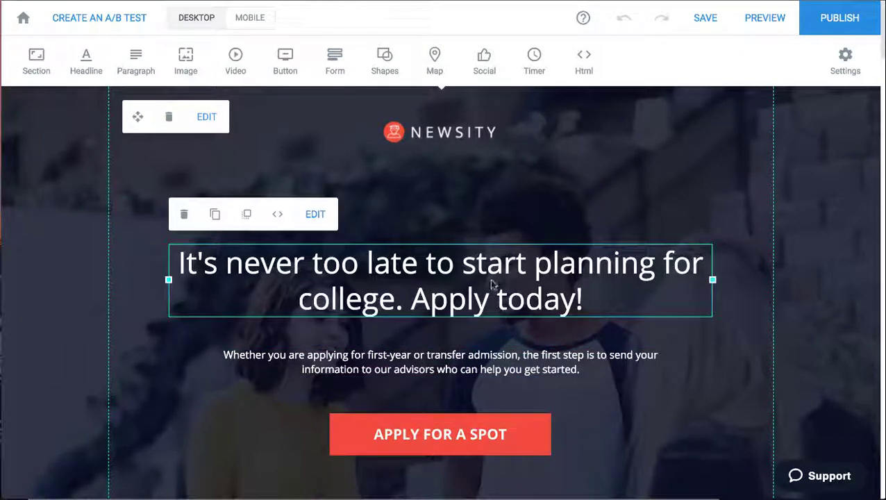
click(19, 236)
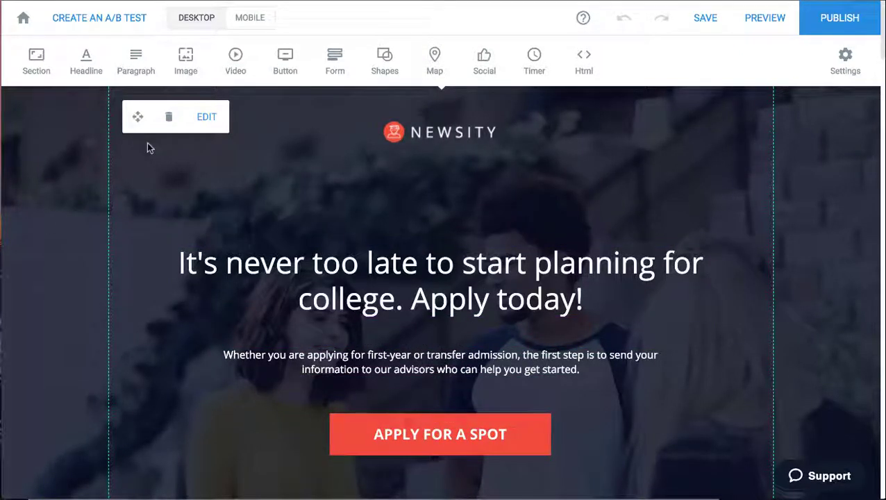
- Inspect the pop-up linked to the "Apply for a spot" button and return to the page editor
click(843, 61)
click(354, 433)
click(437, 383)
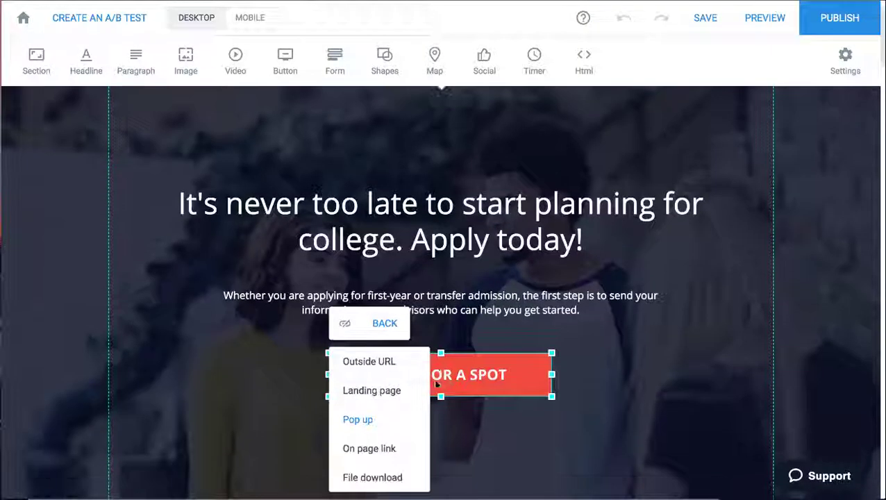
scroll(353, 417, down, 2)
click(357, 394)
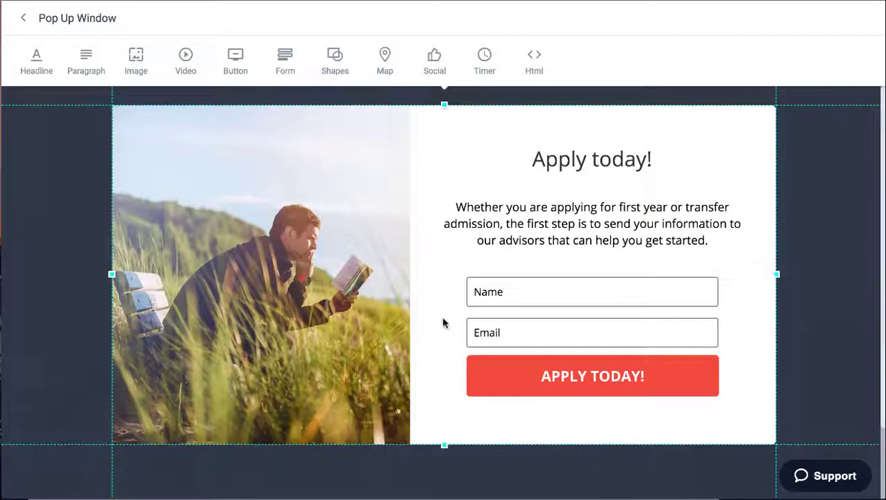
click(25, 23)
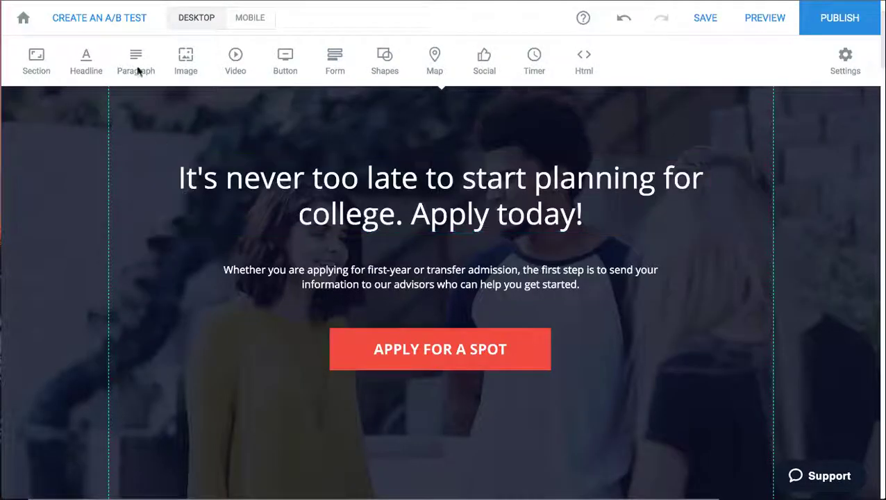
scroll(340, 366, down, 5)
scroll(341, 366, up, 8)
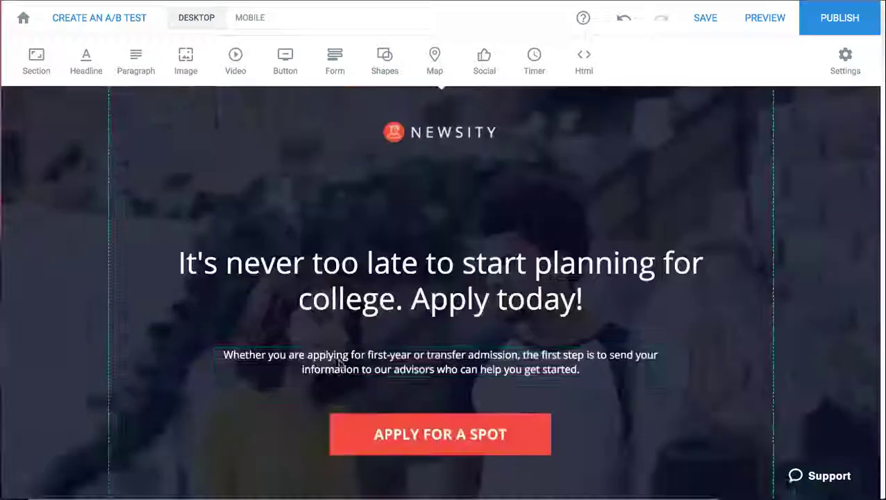
- Create Variation B from Variation A for an A/B test and dismiss the image chooser
click(111, 17)
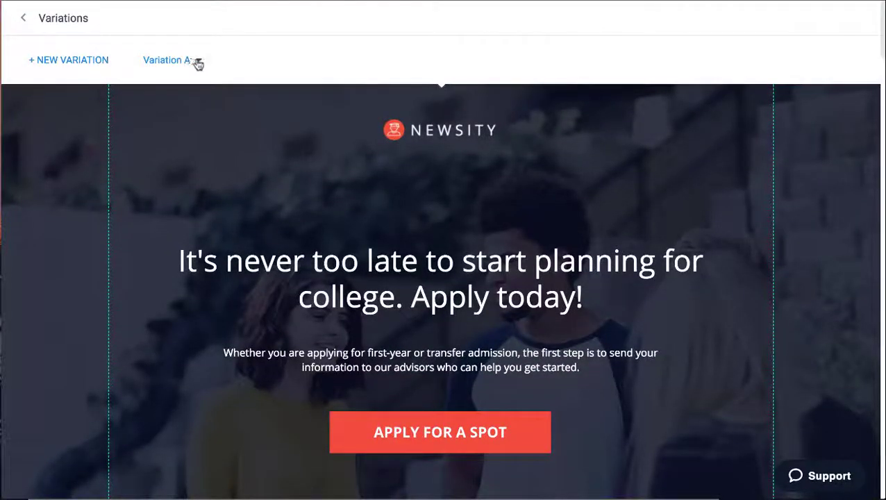
click(198, 63)
click(154, 66)
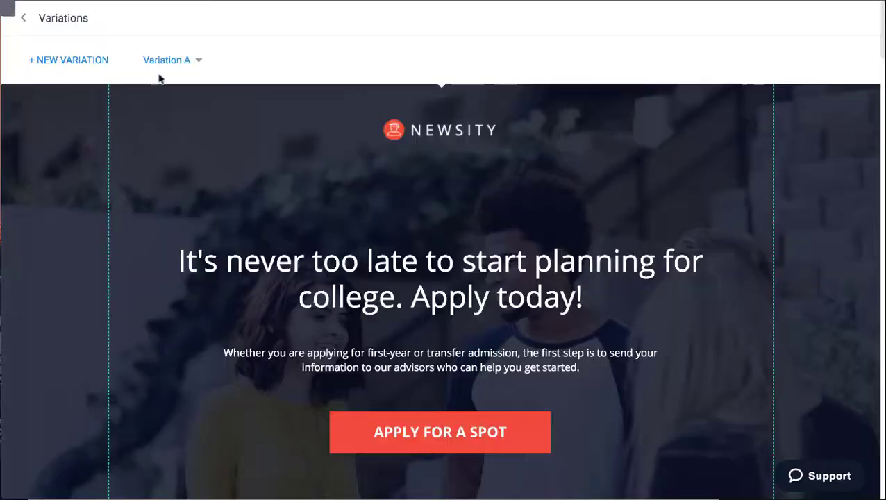
click(194, 63)
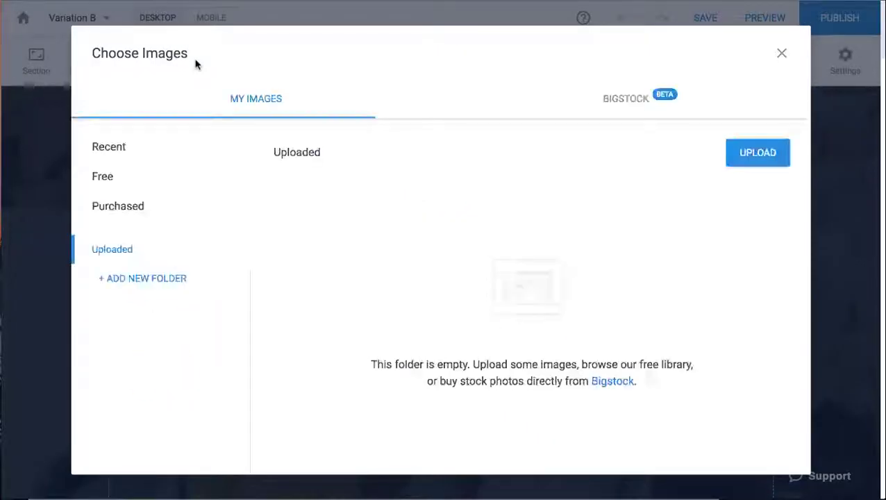
click(781, 53)
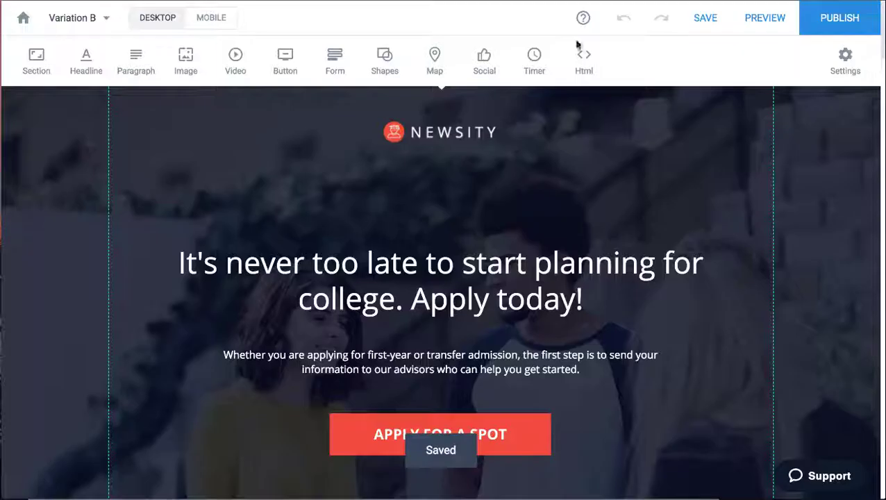
- In Variation B's headline, change the word "too" to "to"
click(106, 18)
click(252, 61)
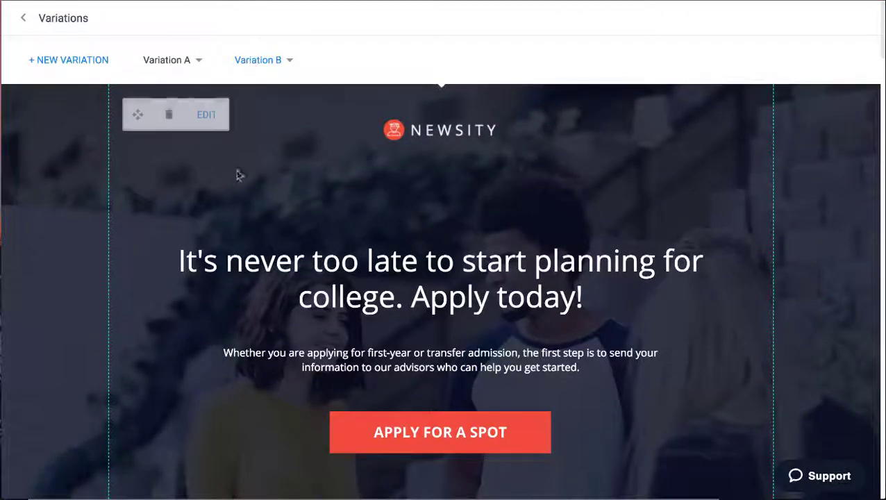
click(353, 264)
click(353, 264)
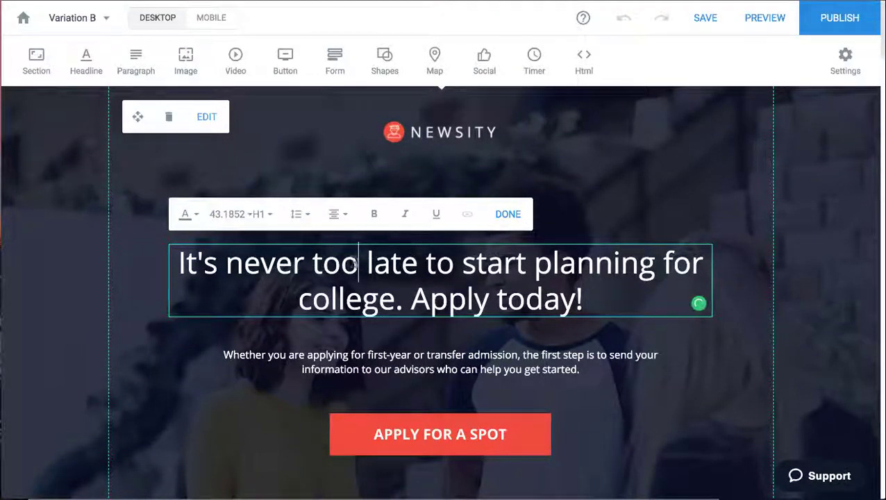
key(BackSpace)
click(327, 152)
- Switch to Variation A to compare its headline, and return to Variation B
click(101, 21)
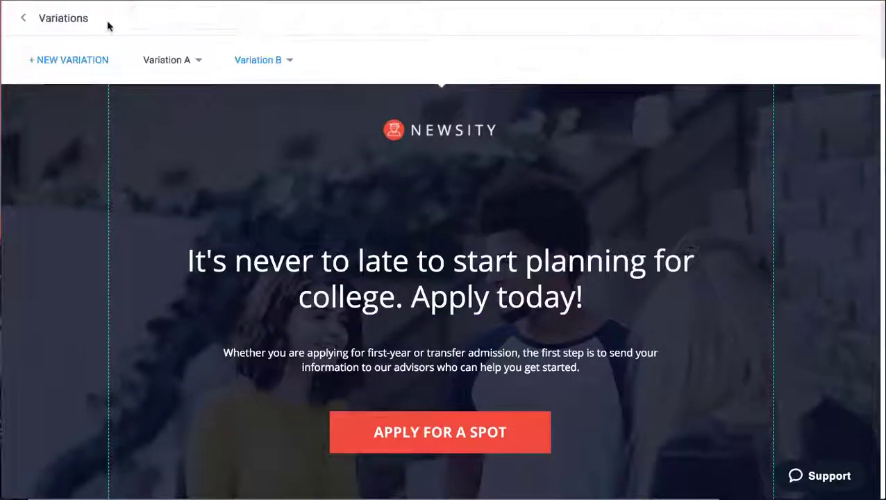
click(167, 61)
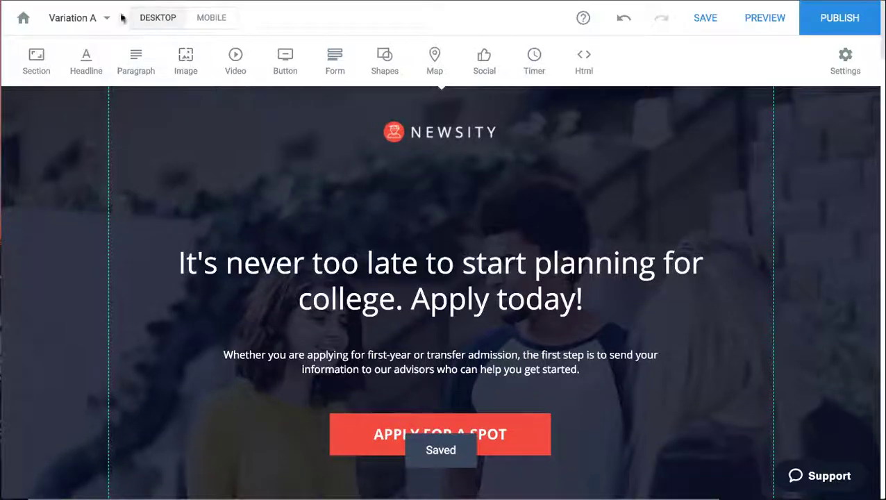
click(122, 19)
click(257, 59)
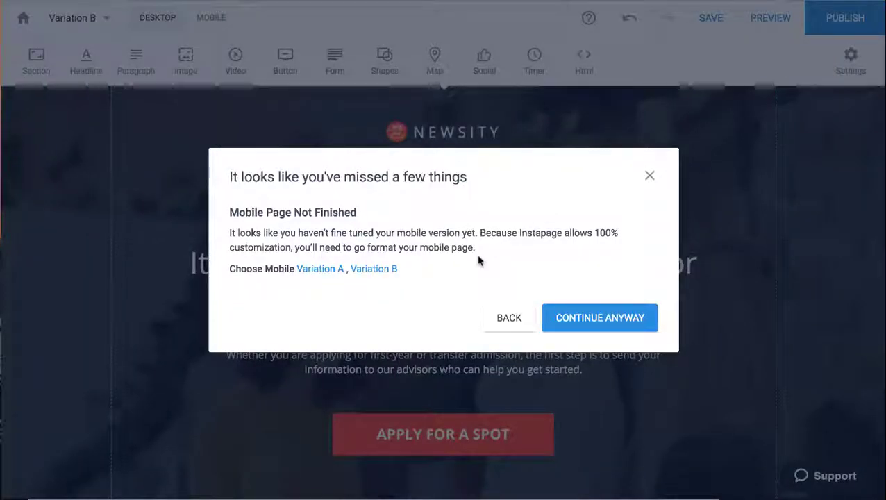
- Publish the page as a demo page with the subdomain "bttestdemo", continuing despite the unfinished mobile version
click(578, 317)
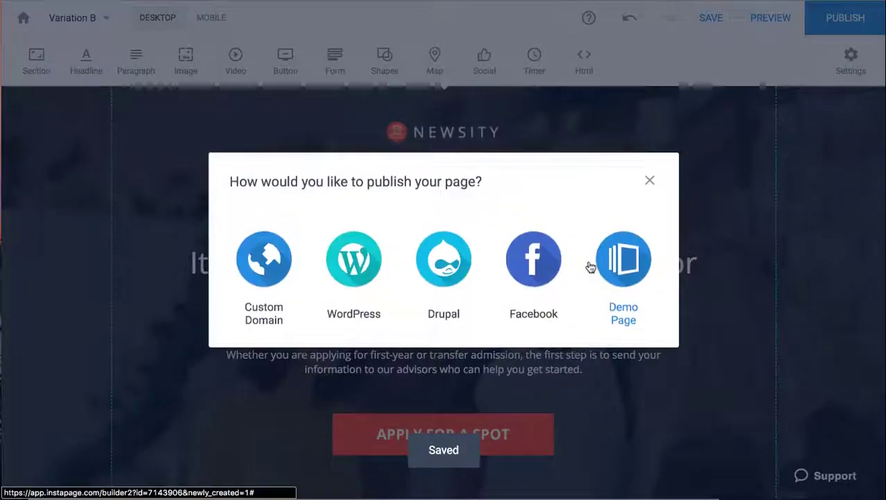
click(611, 257)
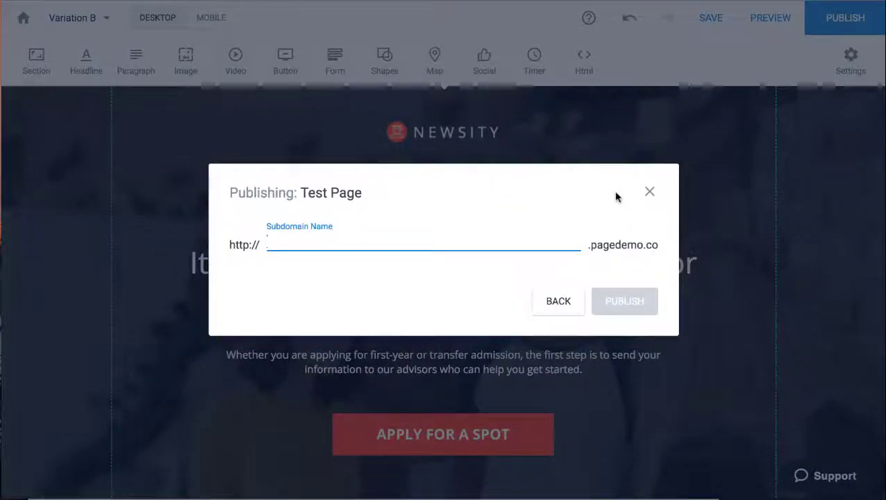
text(bttestdemo)
key(Return)
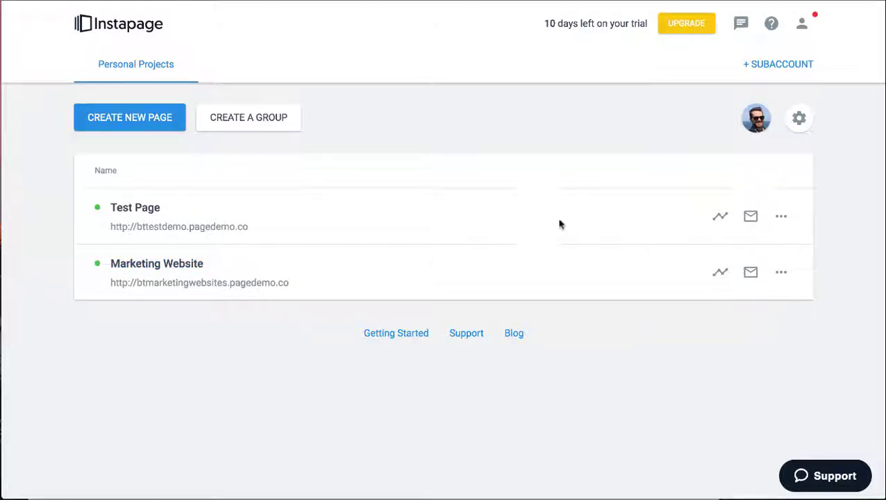
- Review the Marketing Website page's analytics, including the visitor and conversion overview and the performance by variation
click(720, 272)
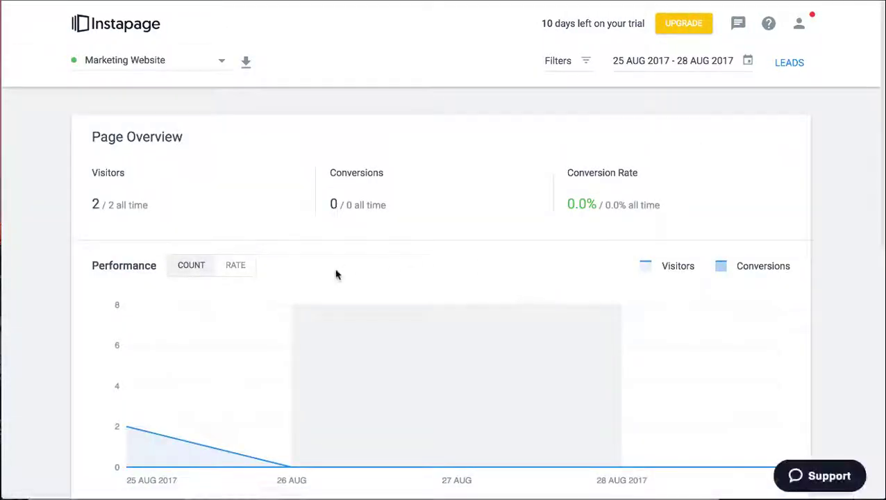
scroll(68, 400, down, 2)
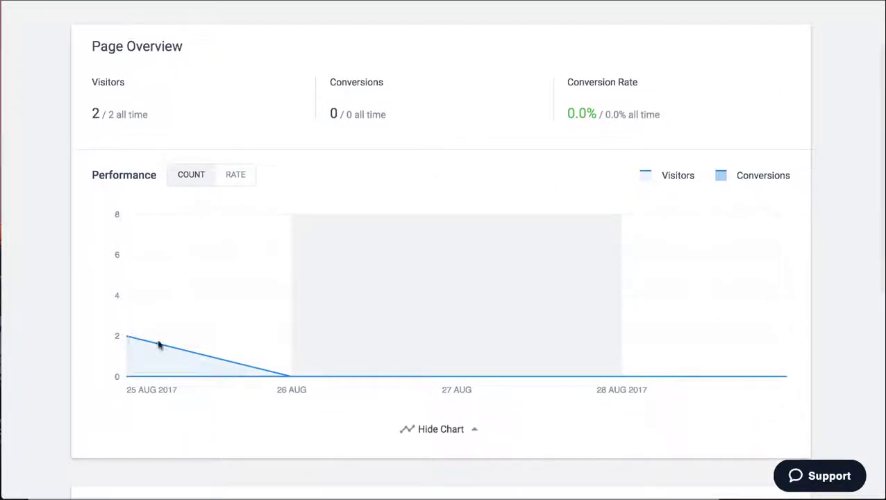
scroll(190, 410, up, 2)
scroll(190, 410, down, 8)
scroll(190, 410, down, 2)
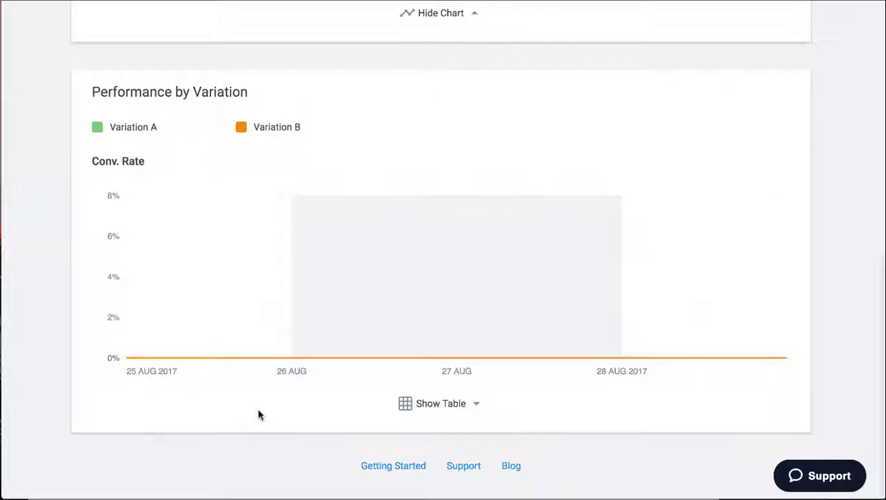
scroll(258, 414, up, 10)
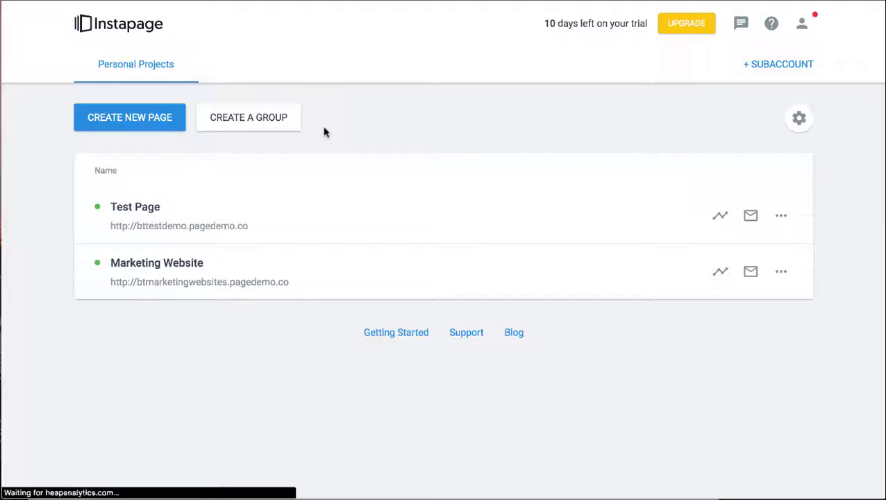
- Preview the Test Page's Variation B and post the comment "There is a typo here." on the misspelled word in the headline
click(136, 208)
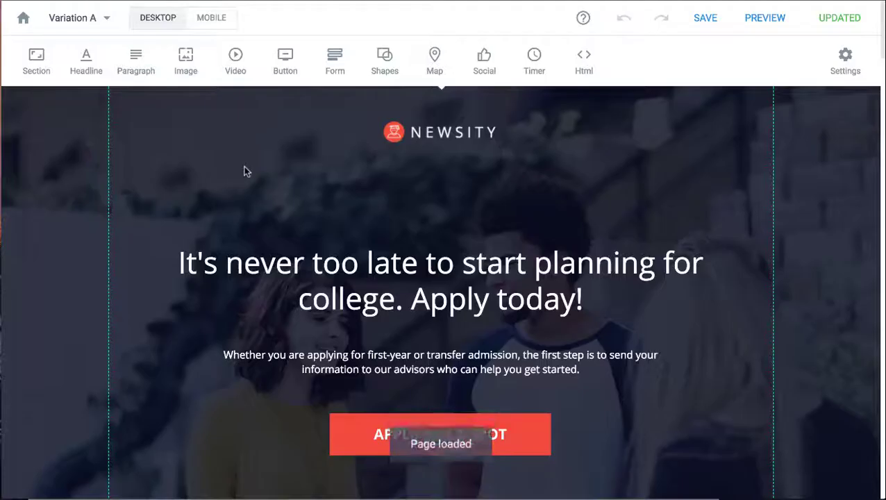
click(769, 19)
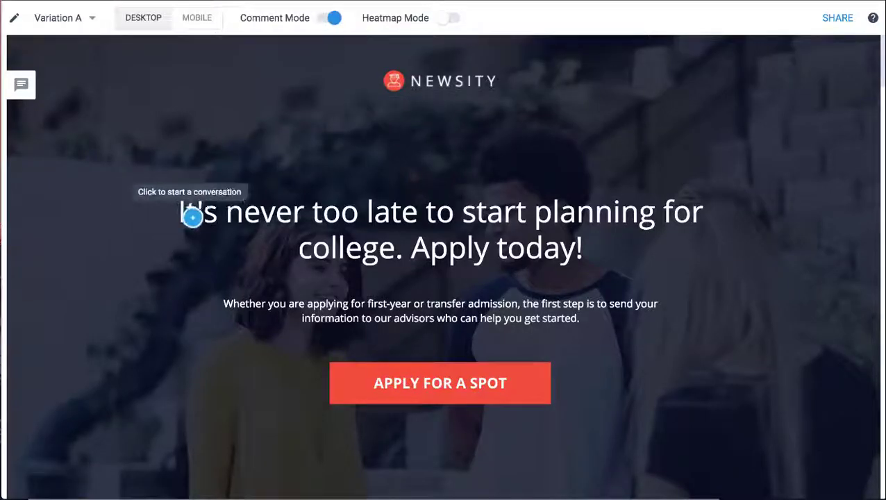
click(91, 18)
click(70, 51)
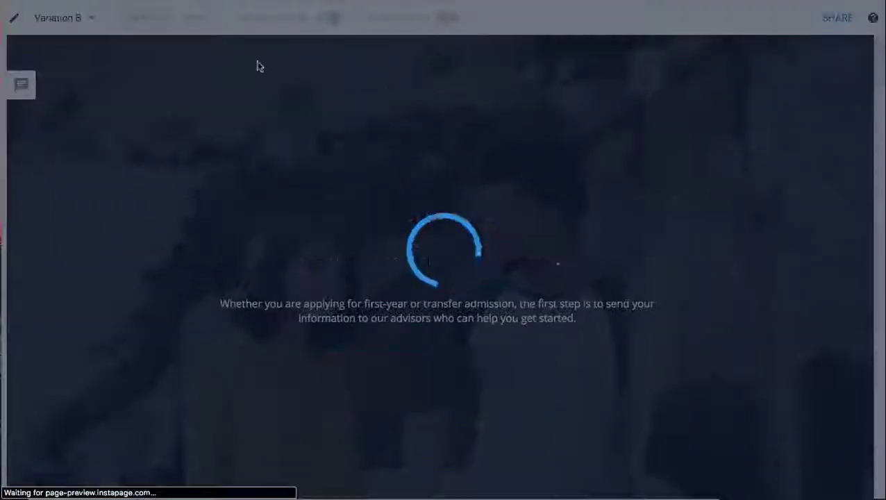
click(348, 212)
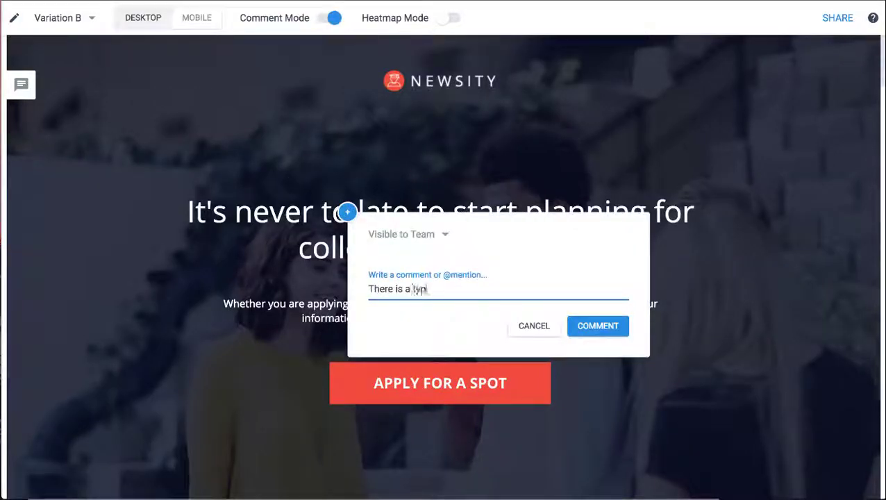
click(587, 336)
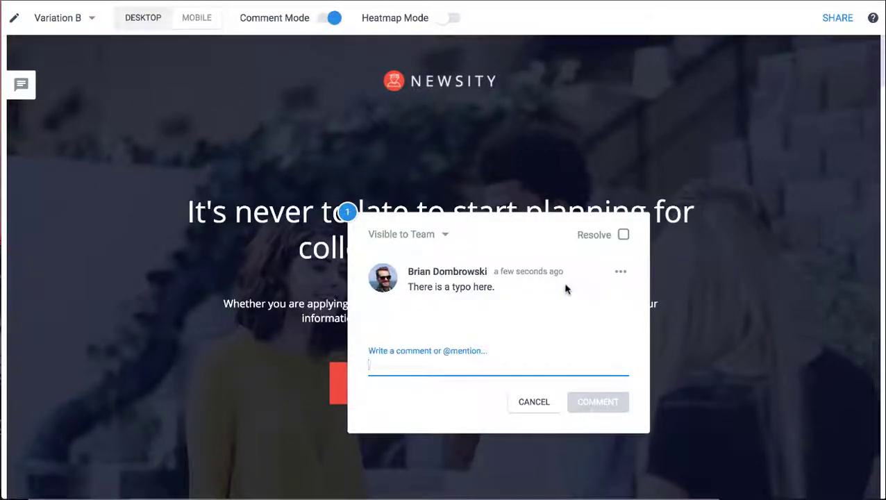
click(690, 289)
- Post the comment "Let's try a different color for variation B" on the APPLY FOR A SPOT button and show the conversation list
scroll(691, 337, down, 3)
click(530, 238)
text(Let)
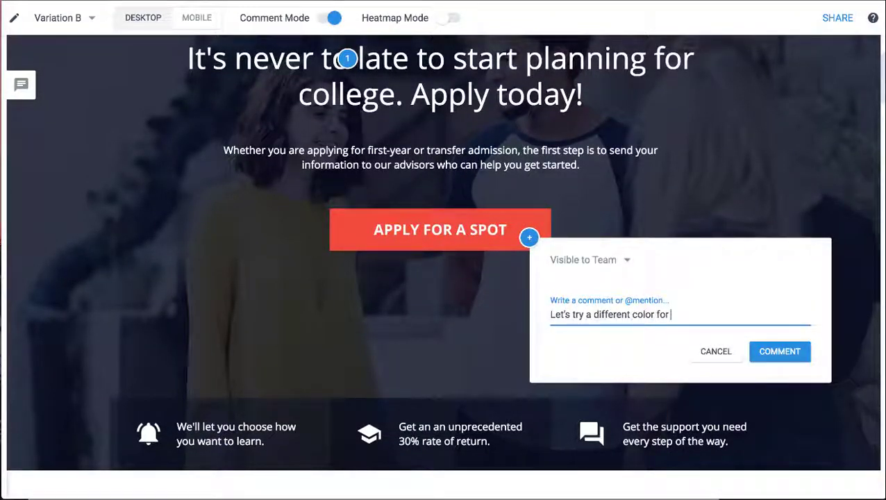
click(779, 357)
click(674, 223)
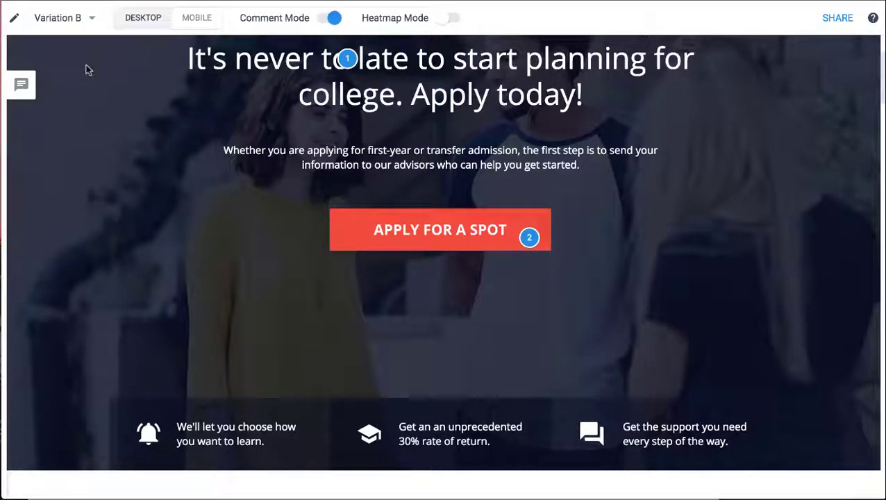
click(21, 84)
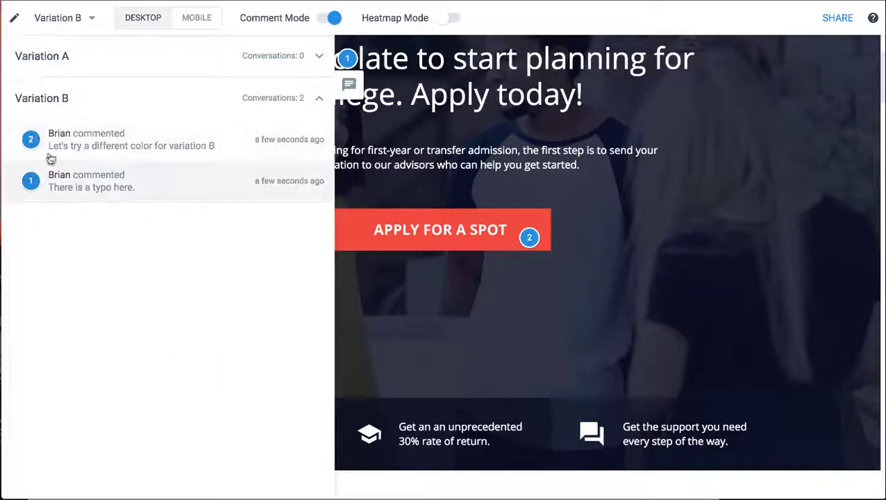
- Preview the Marketing Website page in Heatmap Mode and examine Variation A's heatmap down the page
click(14, 17)
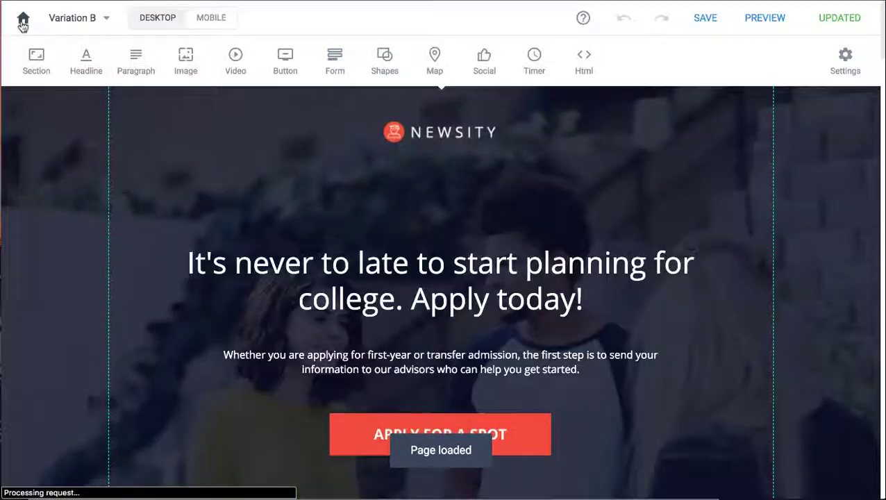
click(23, 20)
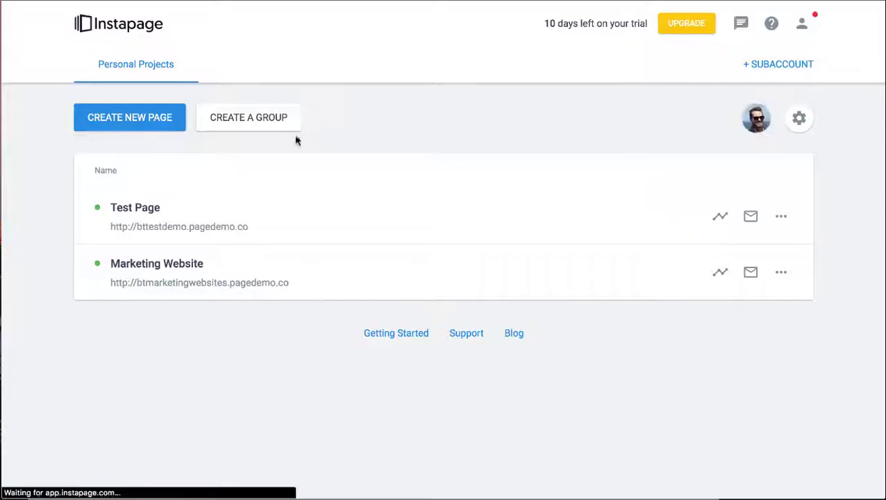
click(194, 239)
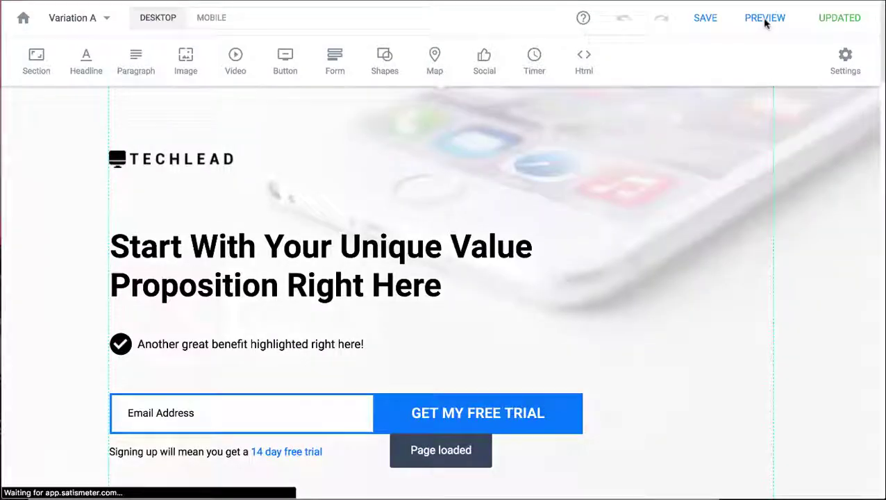
click(766, 18)
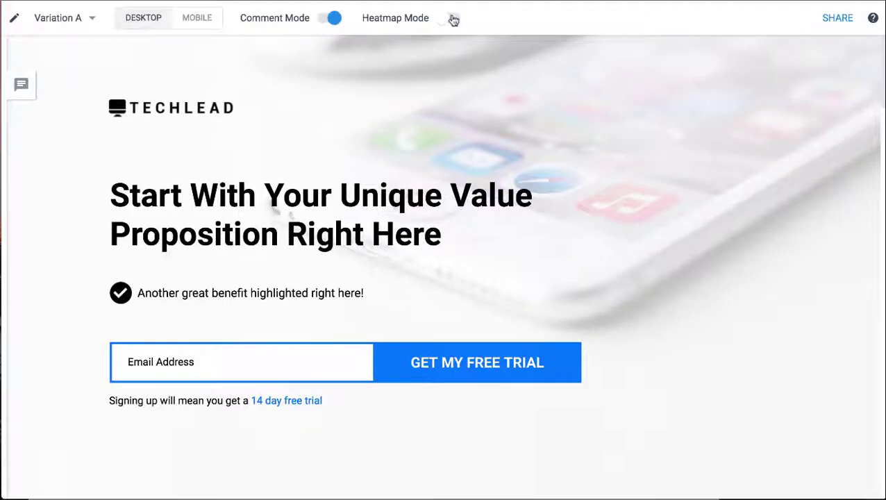
click(453, 19)
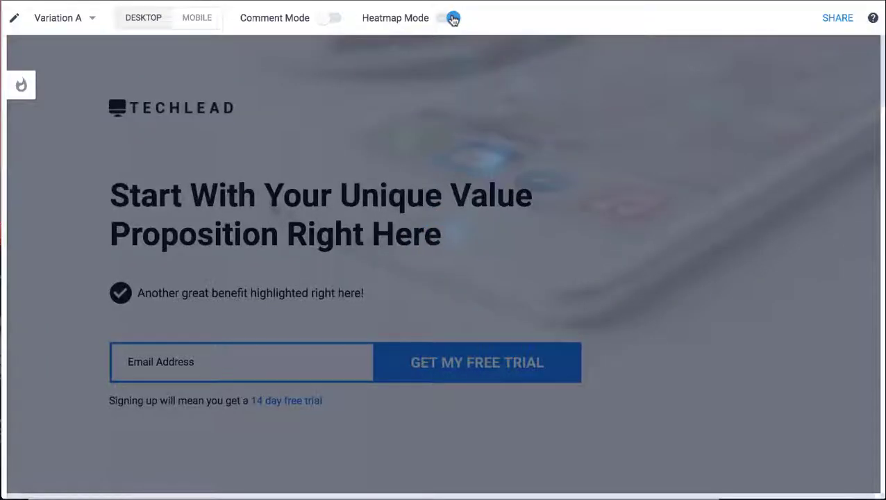
scroll(439, 254, down, 15)
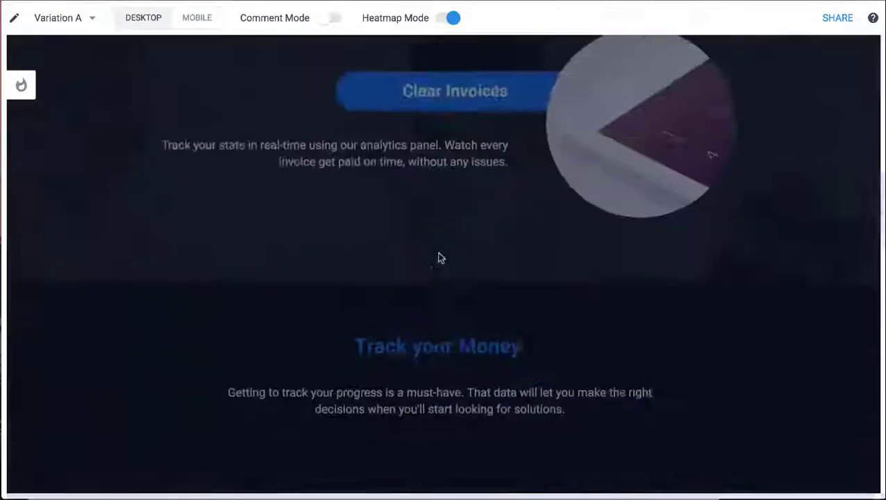
scroll(439, 256, up, 15)
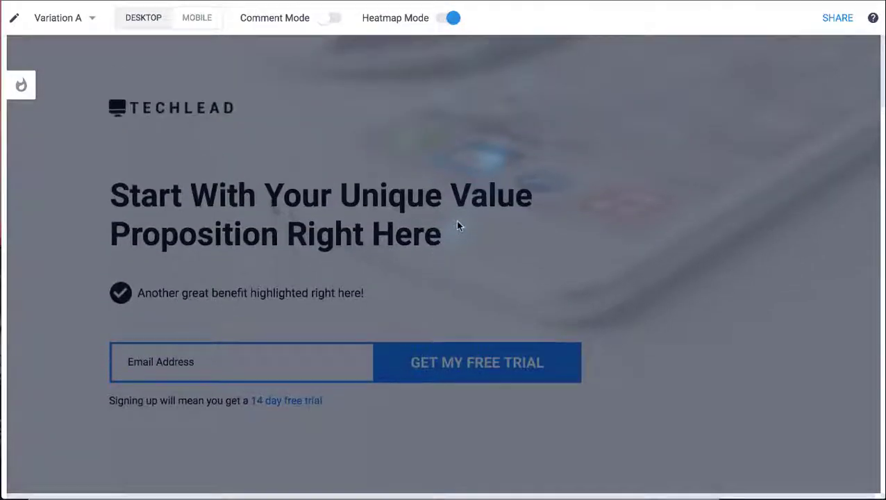
- Examine the heatmap of the Marketing Website's Variation B down the page, and return to Variation A
click(61, 18)
click(69, 51)
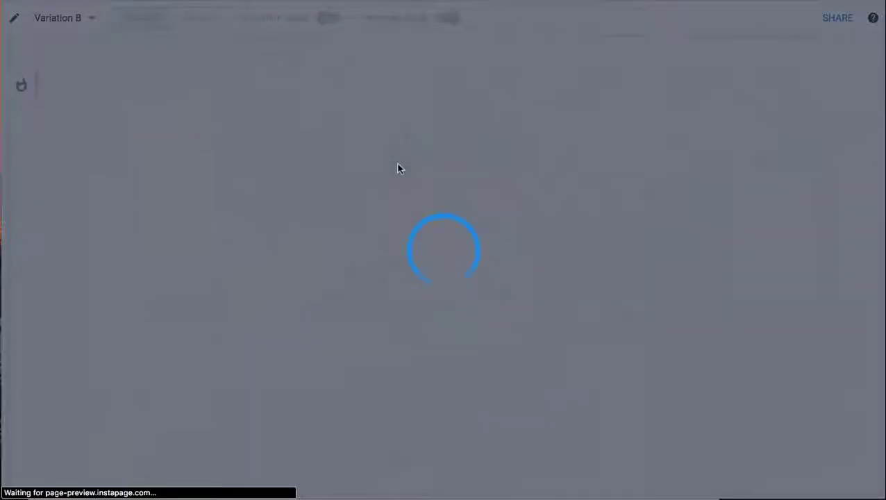
scroll(398, 269, down, 15)
scroll(398, 269, up, 15)
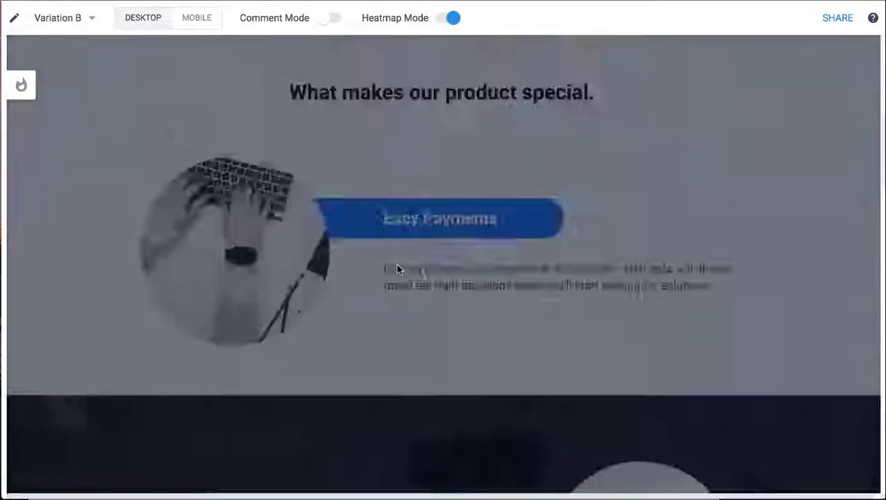
click(87, 23)
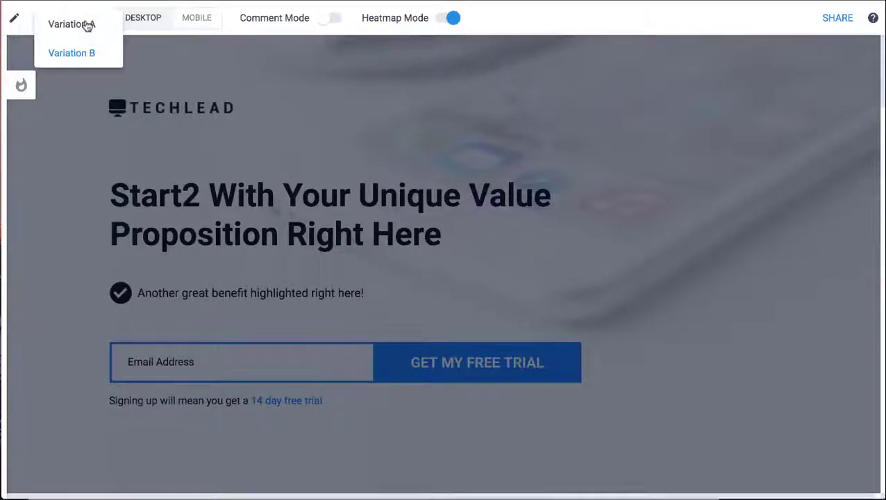
click(88, 26)
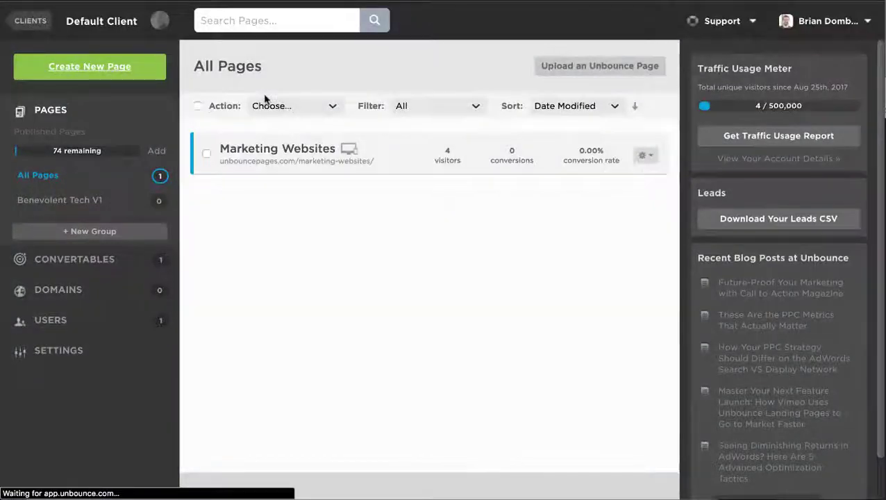
- Switch to Unbounce and create a new landing page named "Test Page" from the Simple (Video) template
scroll(352, 305, down, 2)
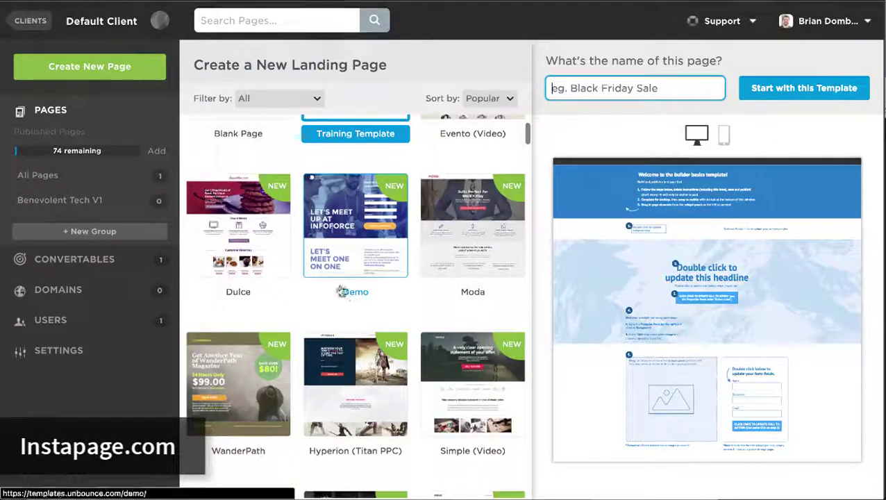
scroll(280, 271, down, 3)
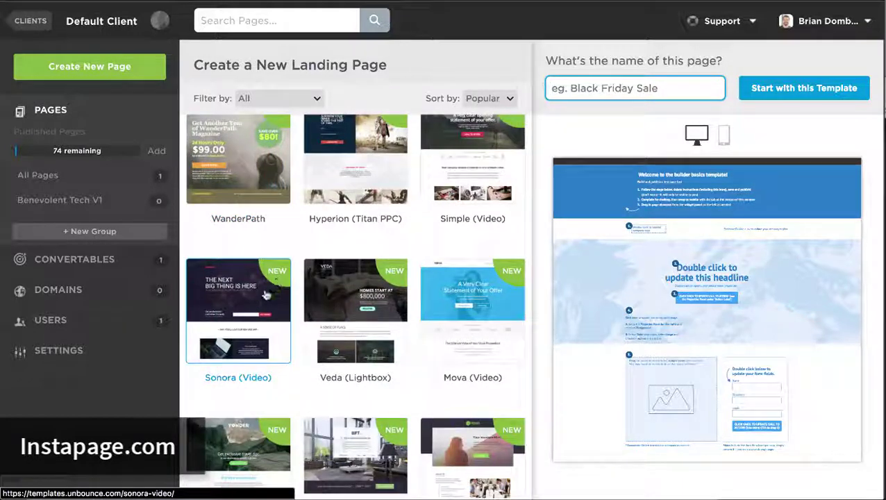
click(272, 291)
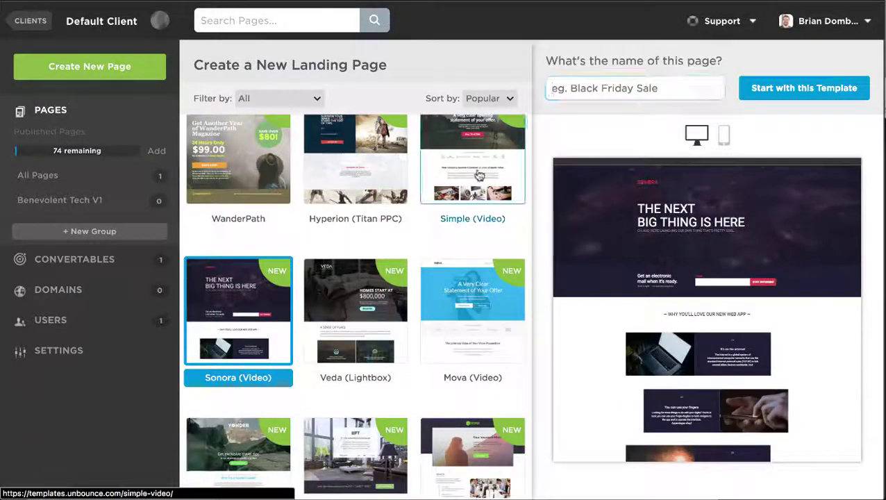
click(479, 176)
click(667, 88)
text(Test P)
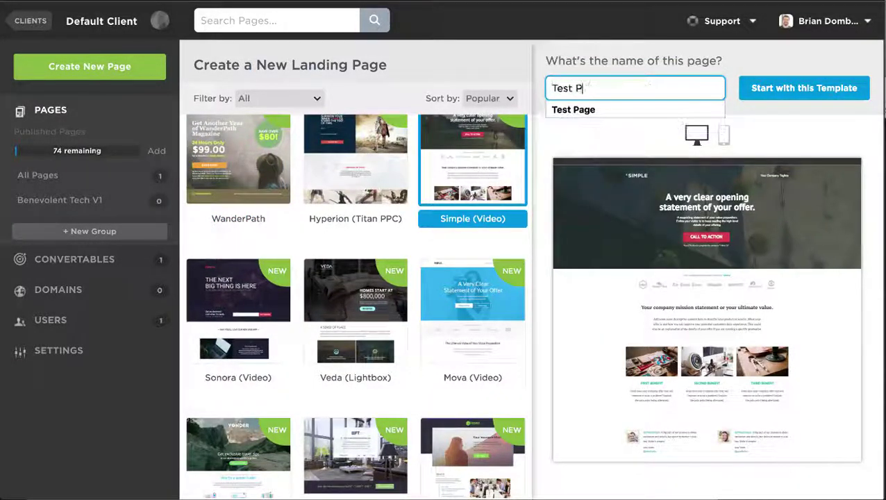
text(age)
click(807, 89)
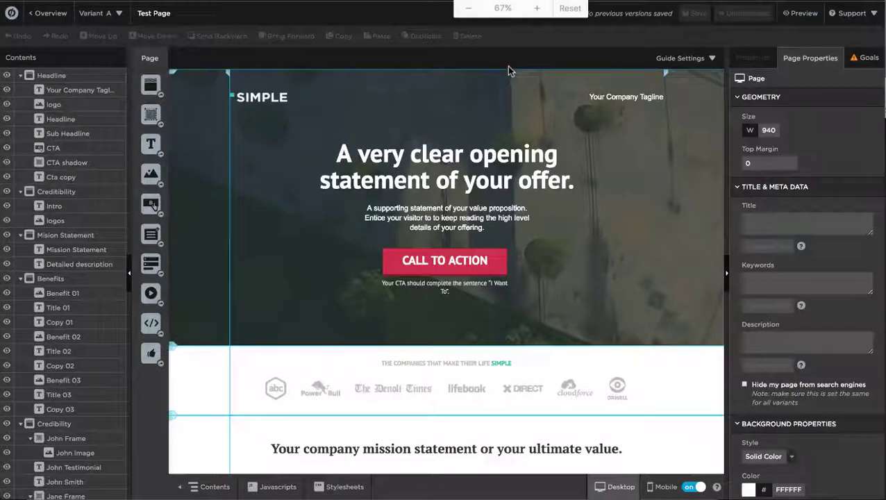
- Set the CALL TO ACTION button's click action to Show a Lightbox and create a new lightbox for it
click(333, 170)
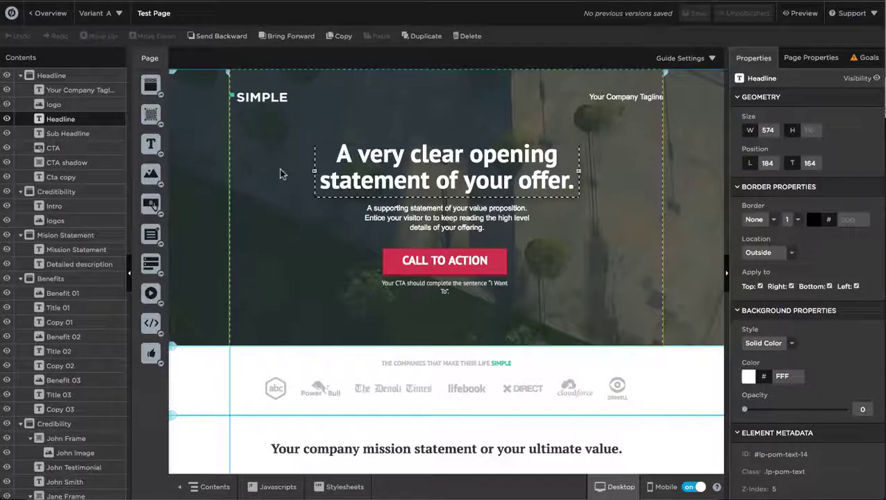
click(434, 261)
scroll(775, 236, down, 1)
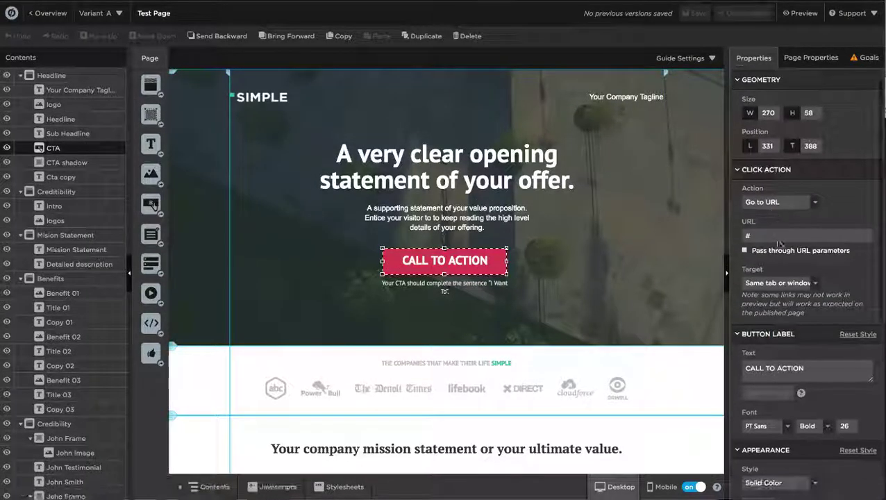
click(775, 202)
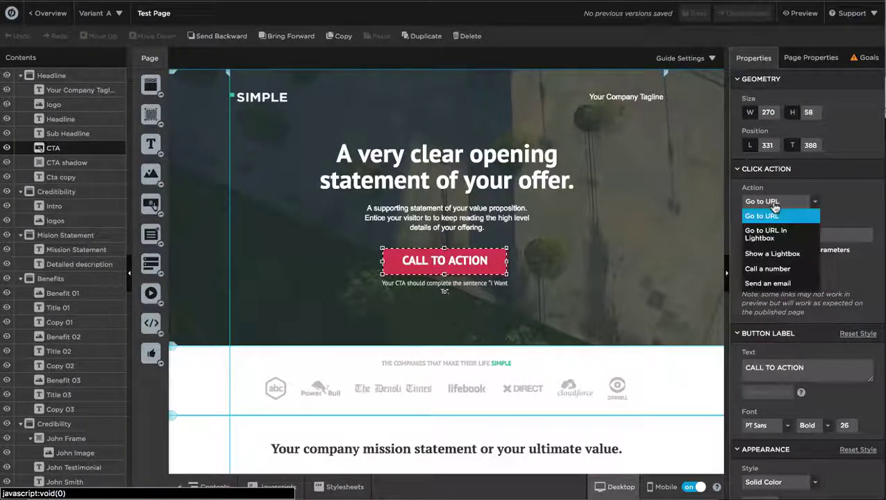
click(778, 253)
click(775, 235)
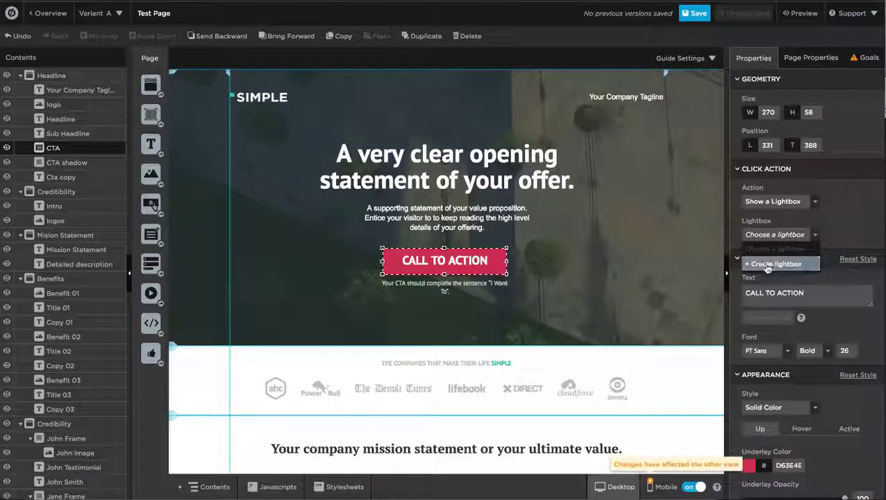
click(768, 265)
click(770, 256)
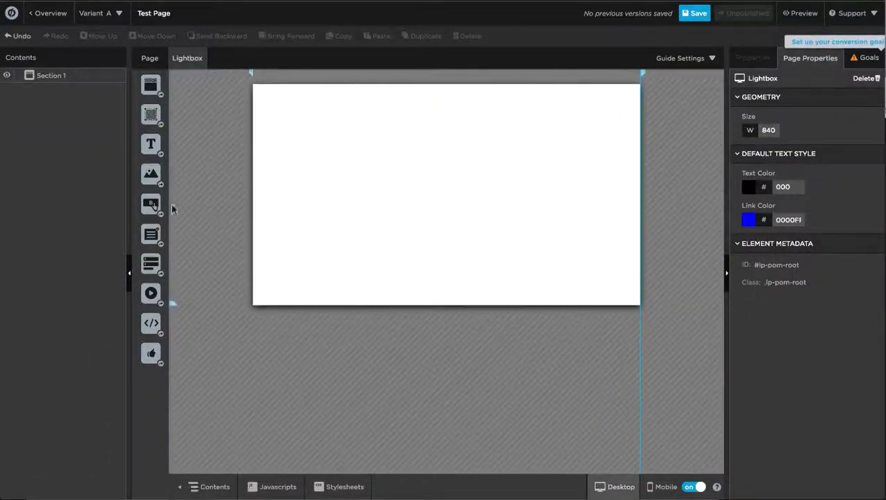
- Place a text element in the lightbox and a form beside it, giving the form a single-line text field and an Email field
drag(150, 143, 322, 142)
drag(150, 263, 575, 127)
click(300, 146)
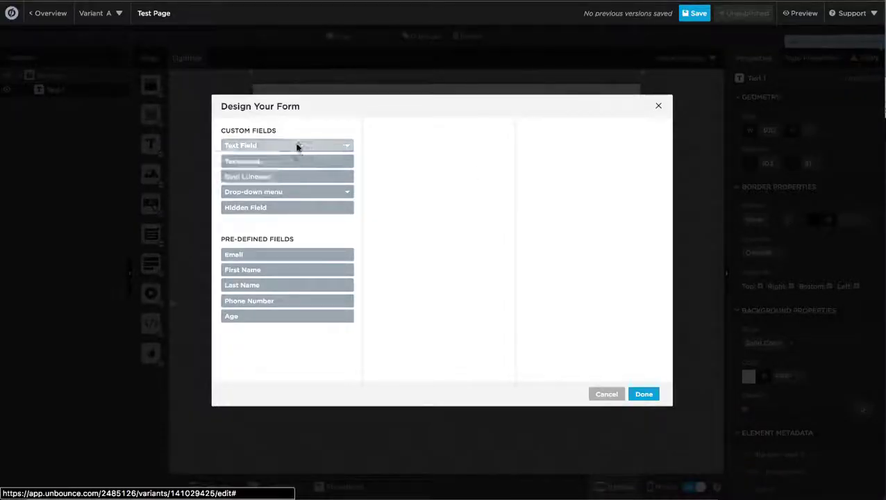
click(526, 170)
click(343, 146)
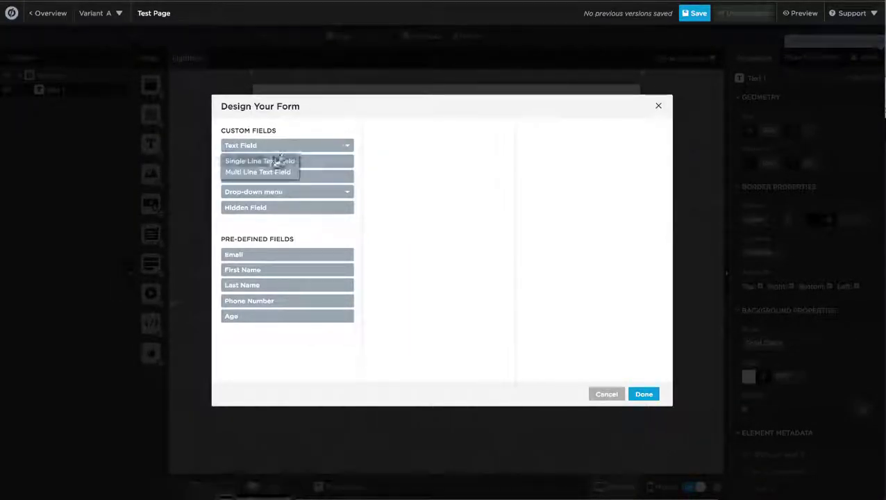
click(278, 161)
click(289, 256)
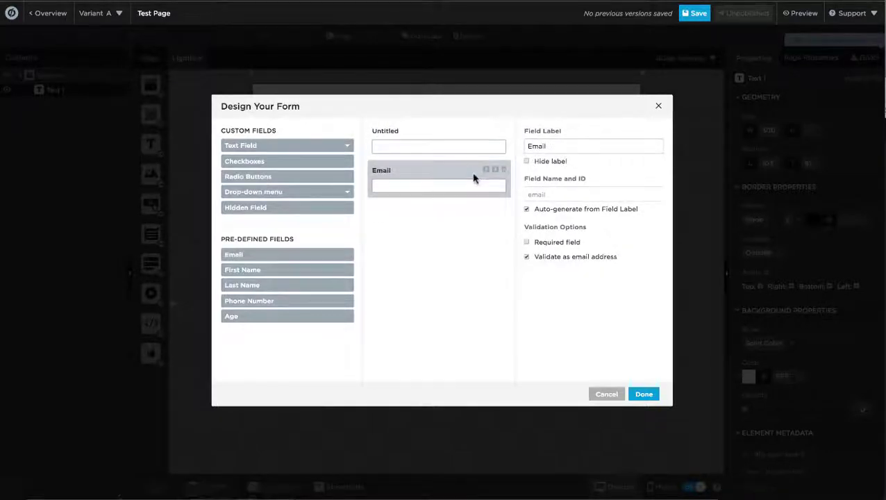
- Remove the untitled text field from the form and finish the form design with only the Email field
click(497, 143)
click(507, 132)
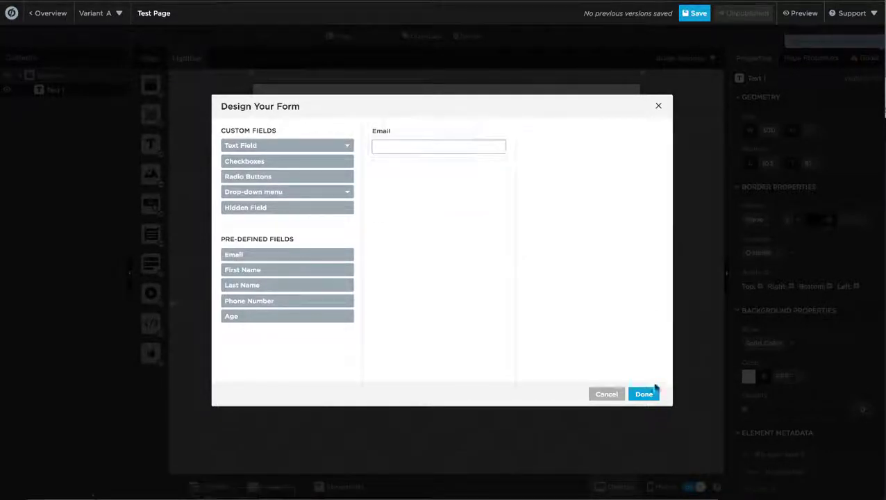
click(646, 395)
- Try to place an image in the lightbox, leaving the image selection without choosing a file
drag(151, 174, 300, 215)
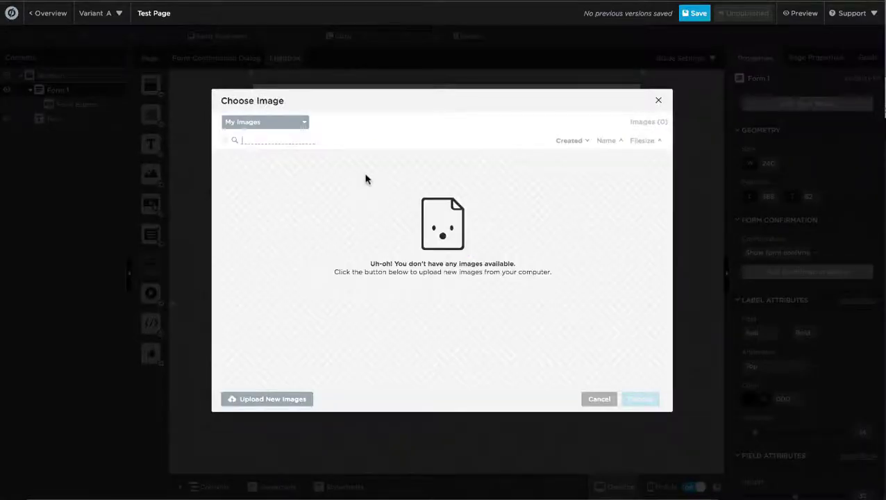
click(600, 399)
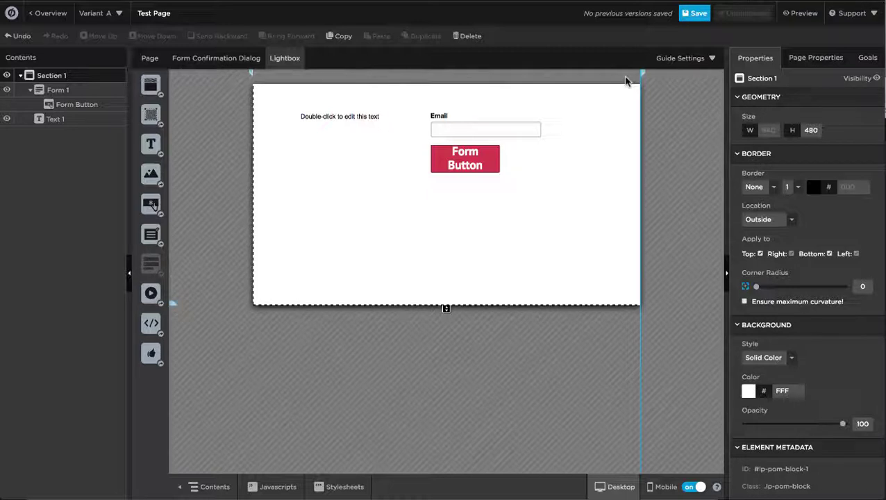
- Return to the main page and check the click action and lightbox assigned to the CALL TO ACTION button
click(150, 60)
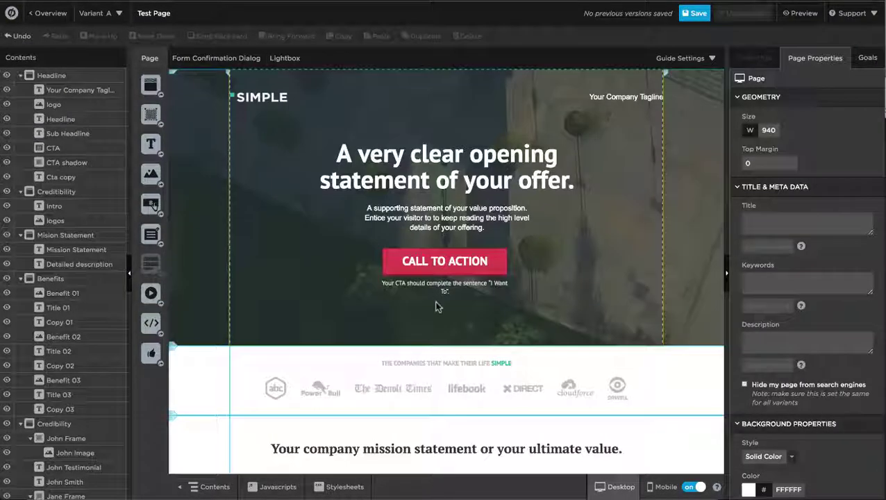
click(489, 267)
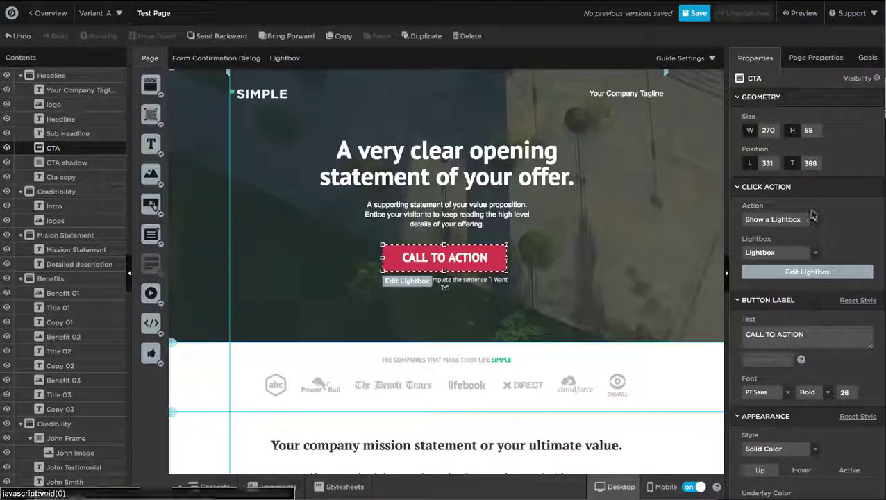
click(814, 219)
click(813, 221)
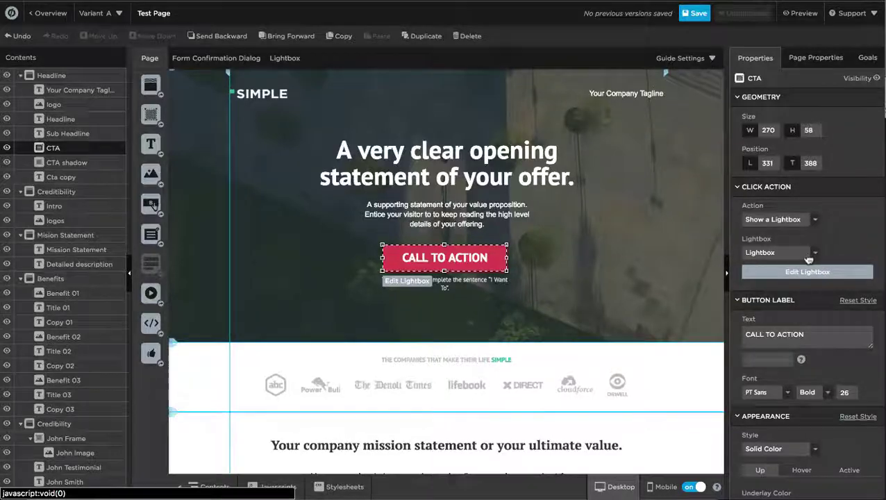
- Create a duplicate of Variant A of the test page
click(115, 14)
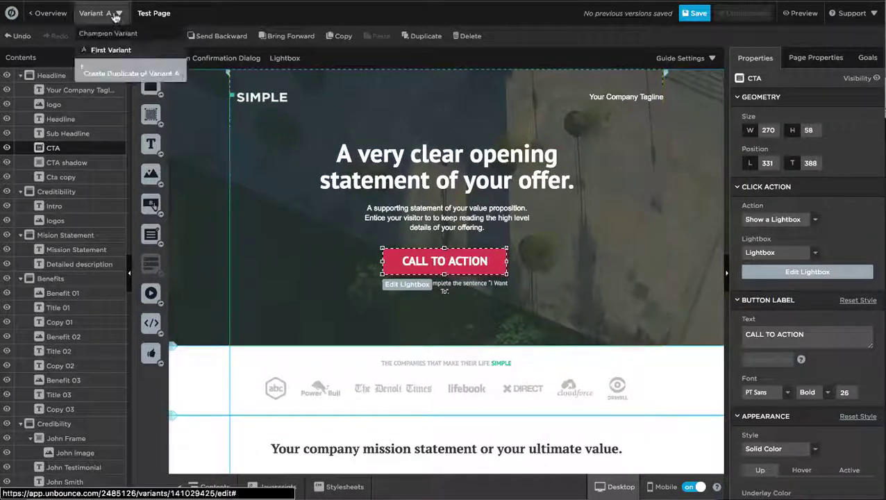
click(104, 73)
click(630, 177)
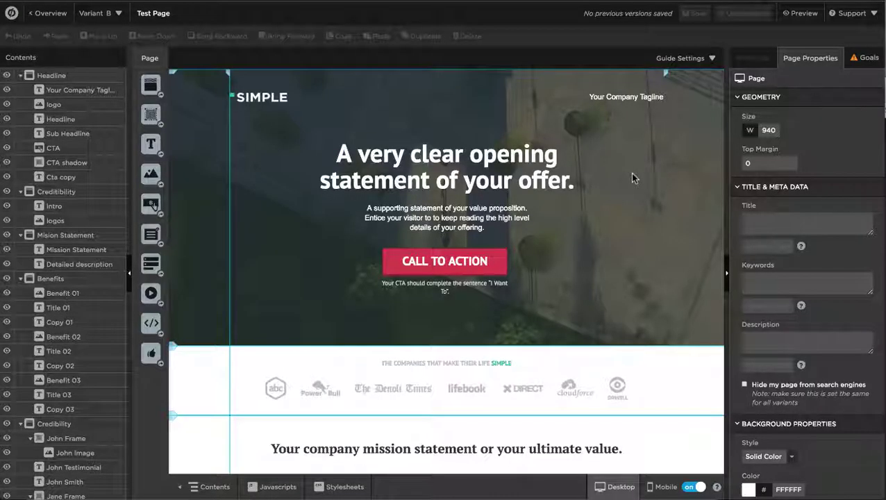
- Try out text editing inside the main headline of Variant B
click(448, 185)
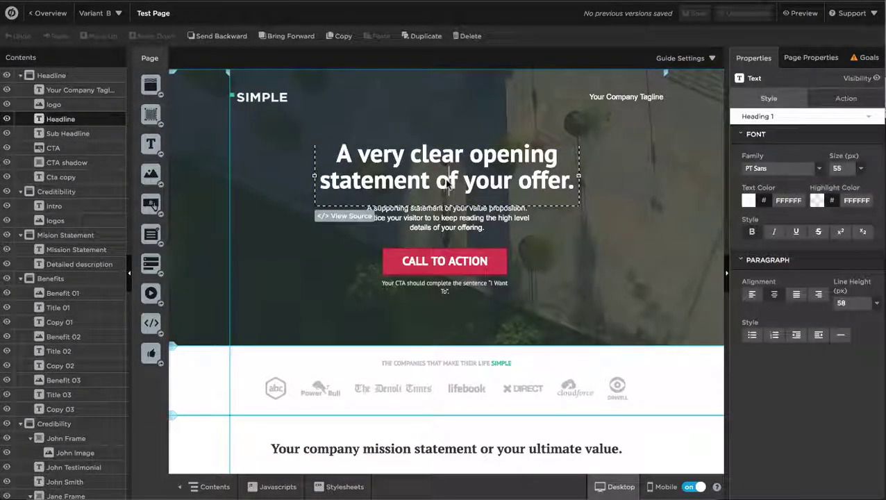
text(o)
key(BackSpace)
key(Delete)
text(f)
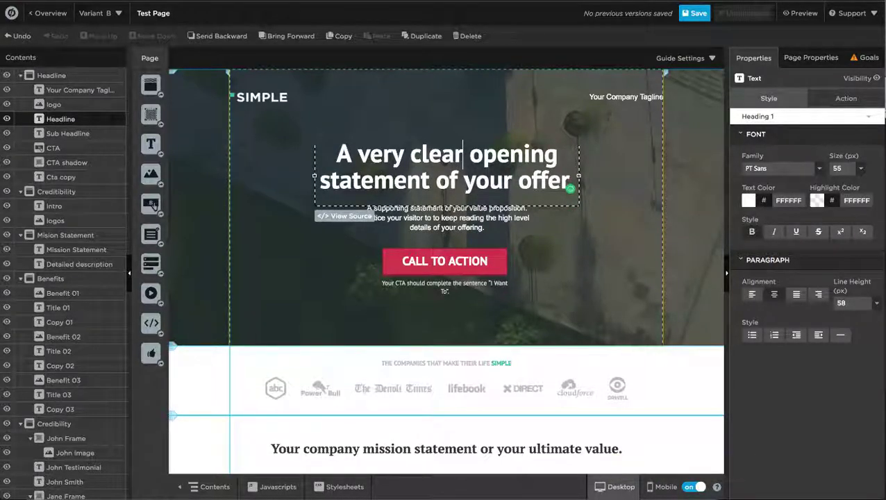
- Leave the Variant B editor for the Test Page overview and go on to the list of all pages
click(40, 17)
click(624, 179)
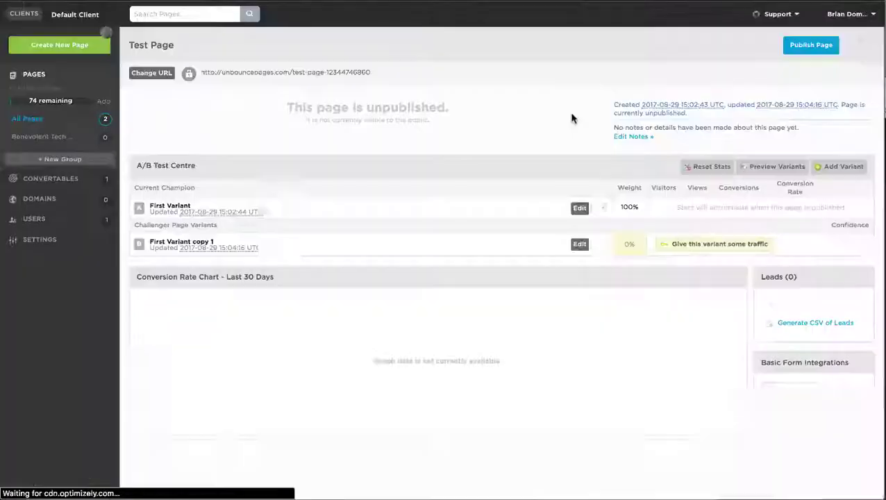
key(ctrl+0)
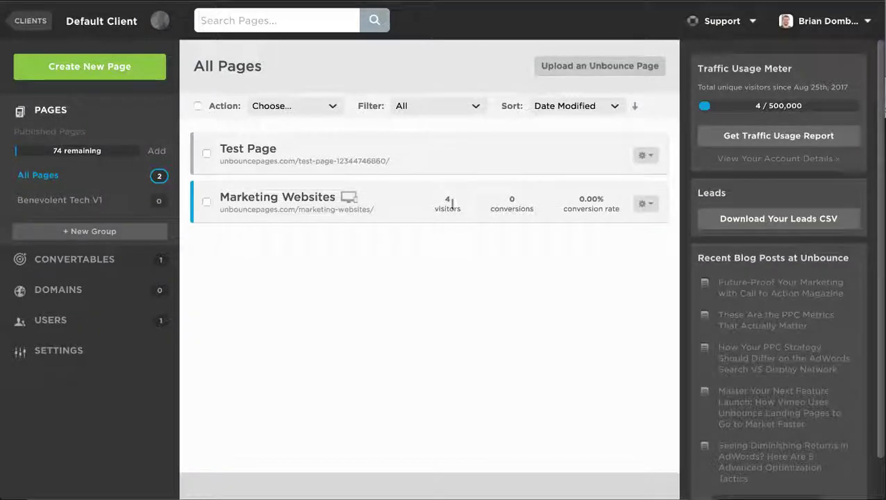
- Open the Marketing Websites page overview and review its A/B test statistics, conversion rate chart and integrations
click(646, 203)
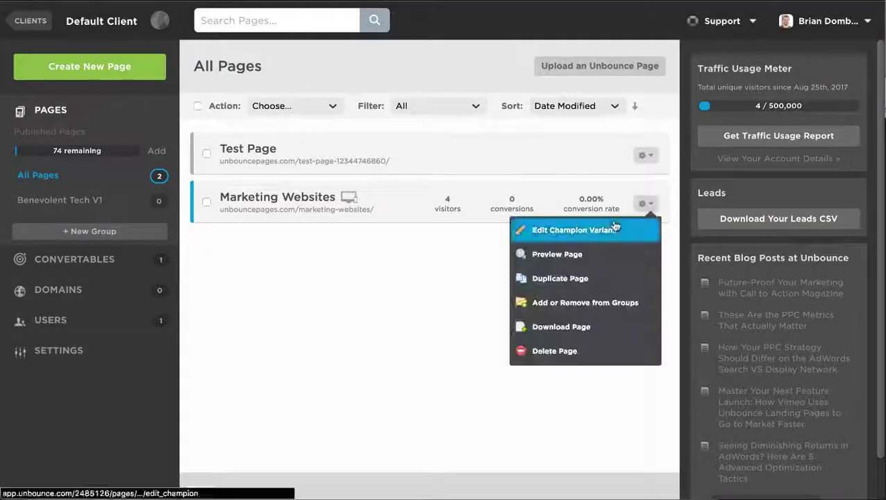
click(462, 316)
click(283, 201)
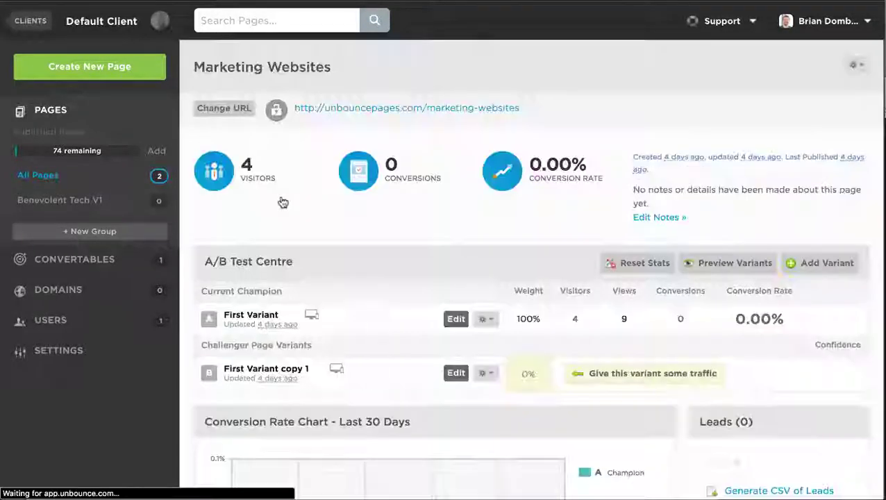
scroll(491, 279, down, 2)
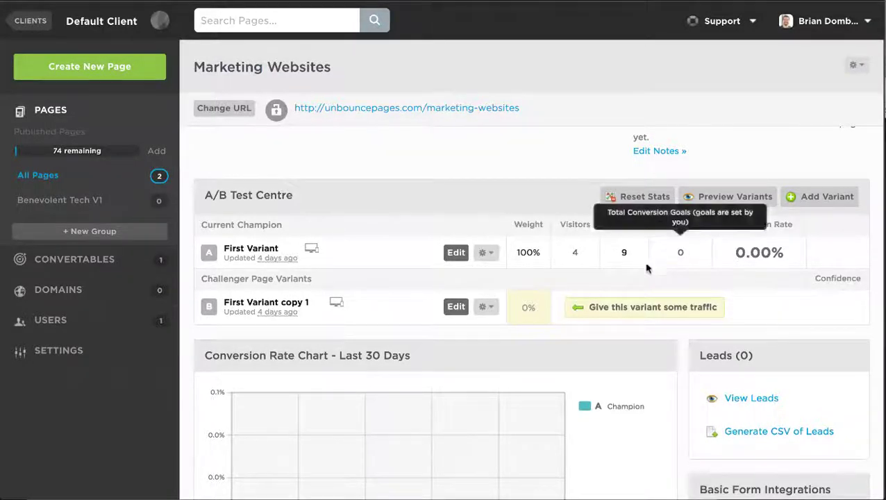
scroll(579, 344, down, 4)
scroll(579, 345, down, 7)
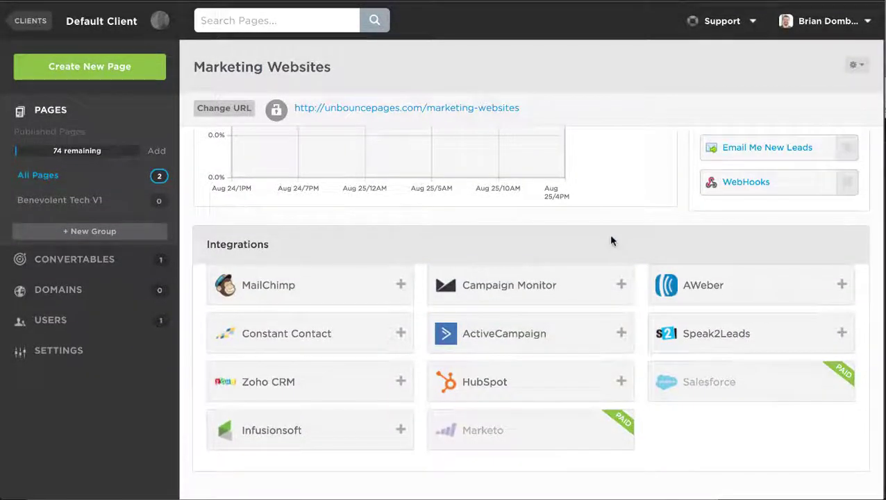
scroll(609, 241, up, 14)
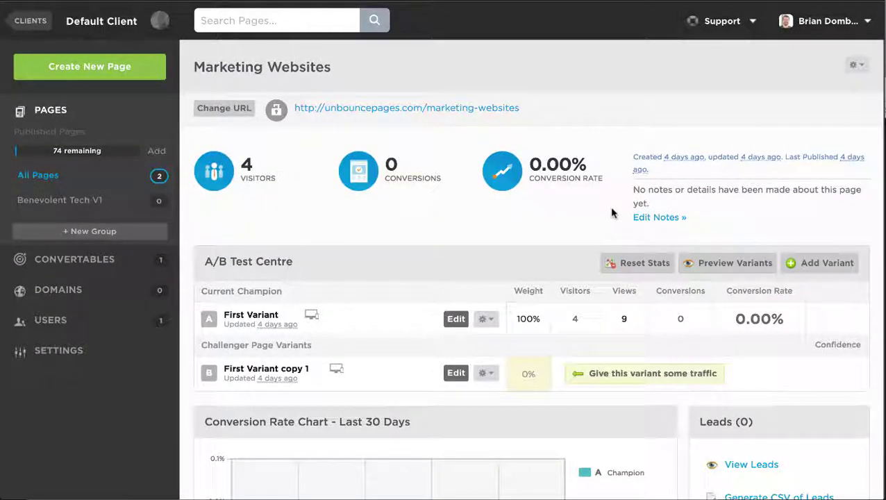
- Open the Test Overlay convertable and review its targeting, trigger, frequency, installation and integration settings
click(82, 26)
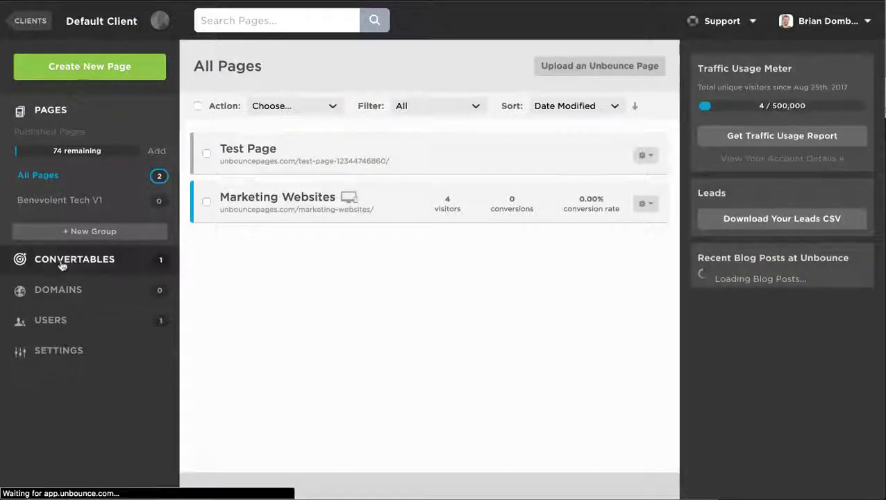
click(62, 265)
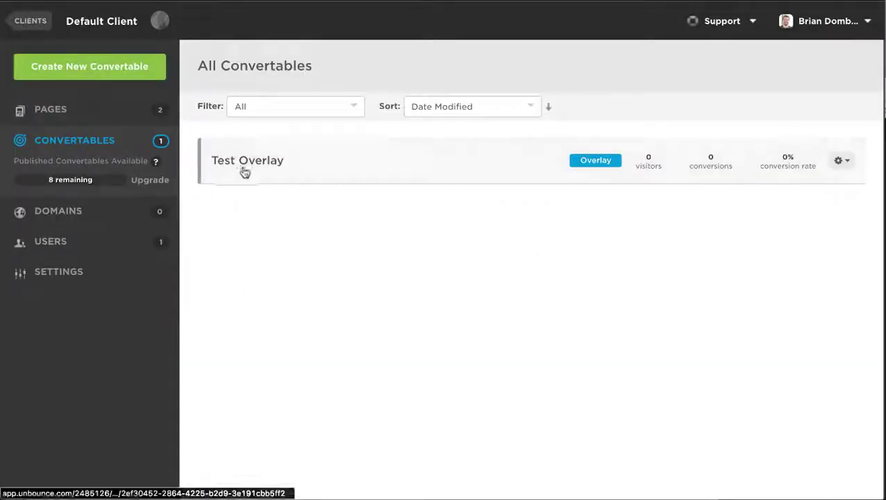
click(247, 165)
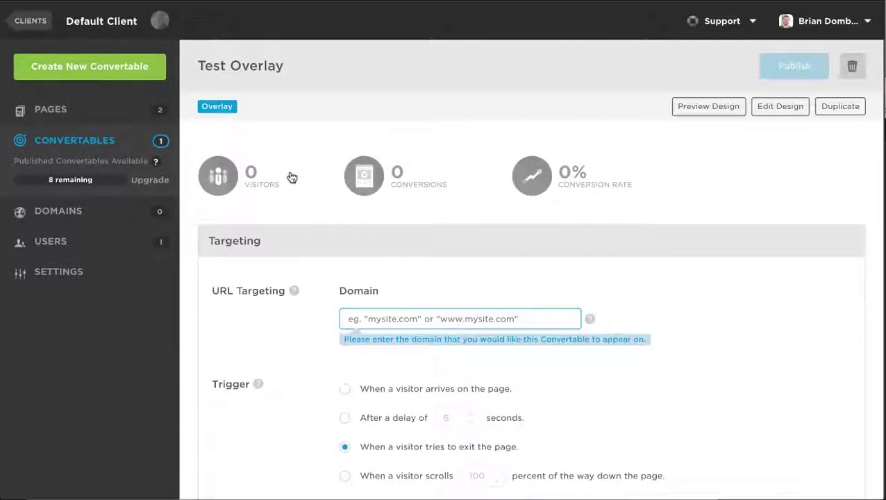
scroll(450, 285, down, 3)
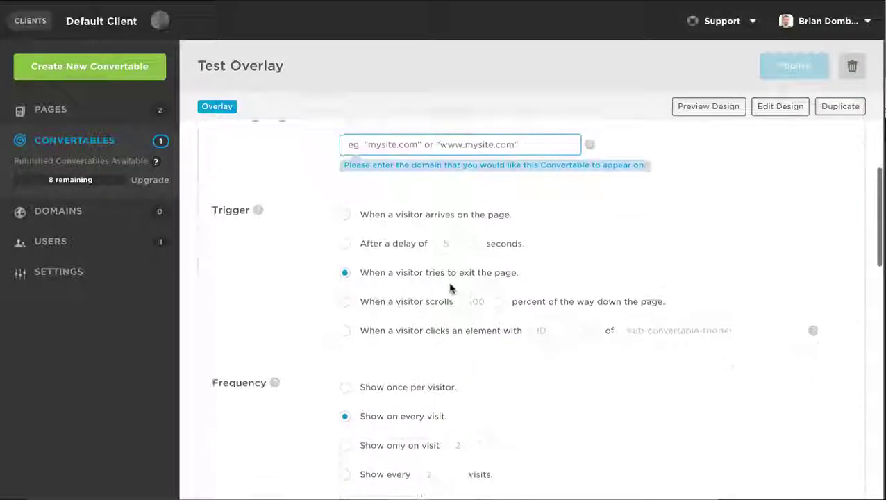
scroll(417, 257, down, 1)
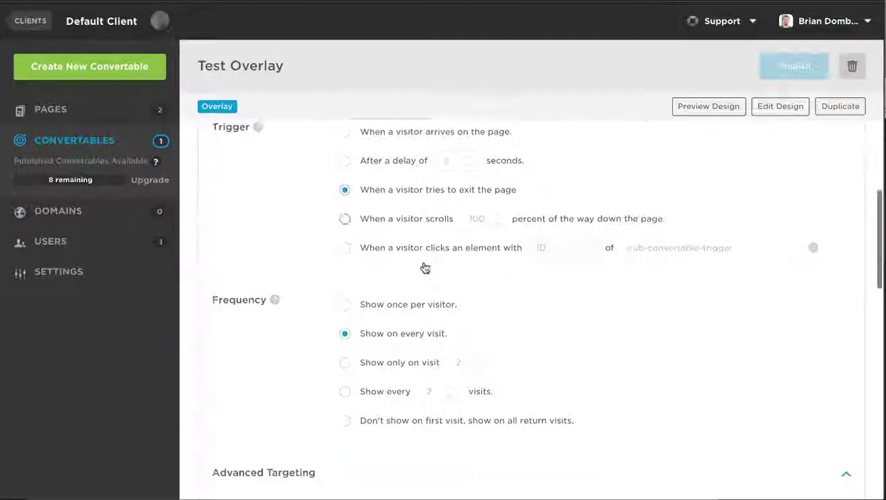
scroll(431, 300, down, 4)
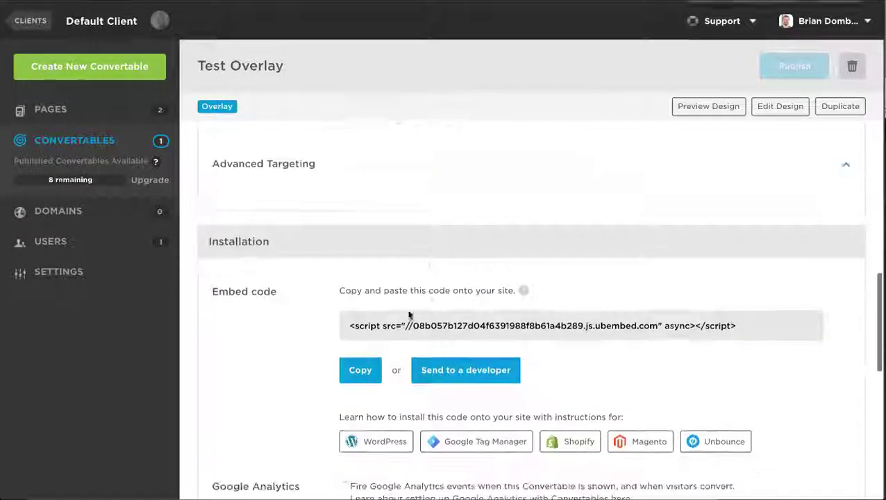
scroll(413, 347, down, 3)
scroll(413, 347, down, 4)
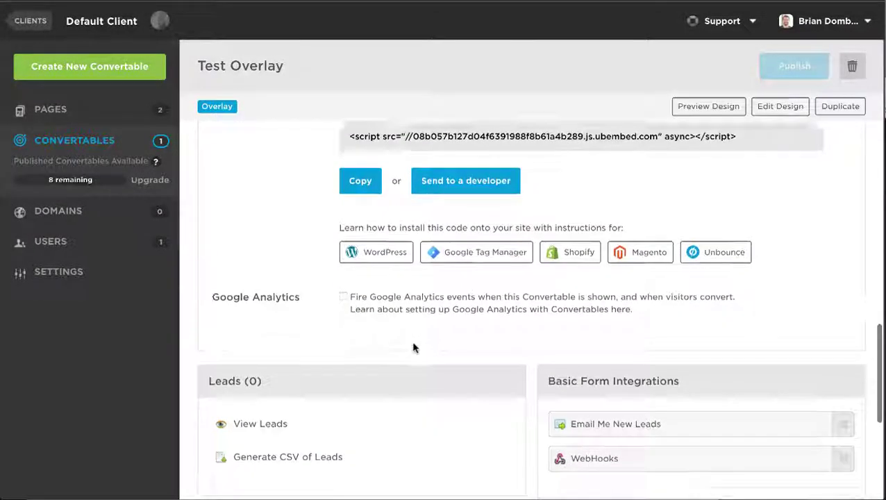
scroll(416, 348, down, 1)
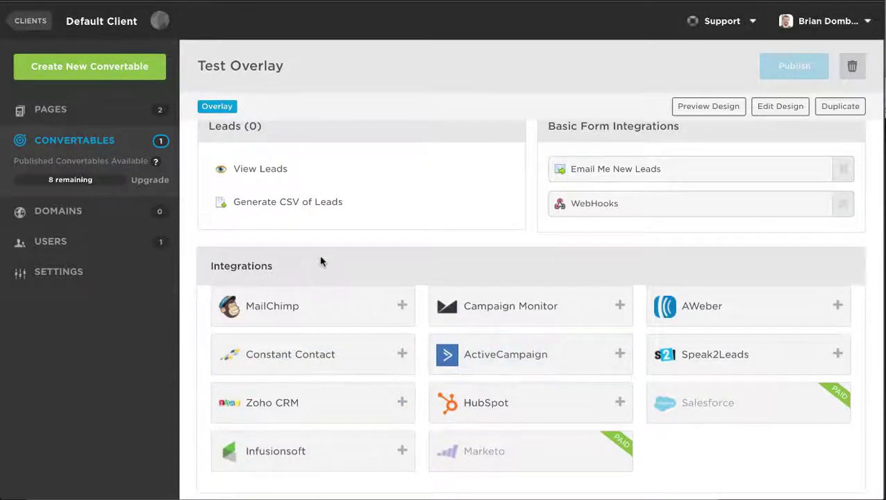
- Preview the Test Overlay's design and return to the list of convertables
click(704, 110)
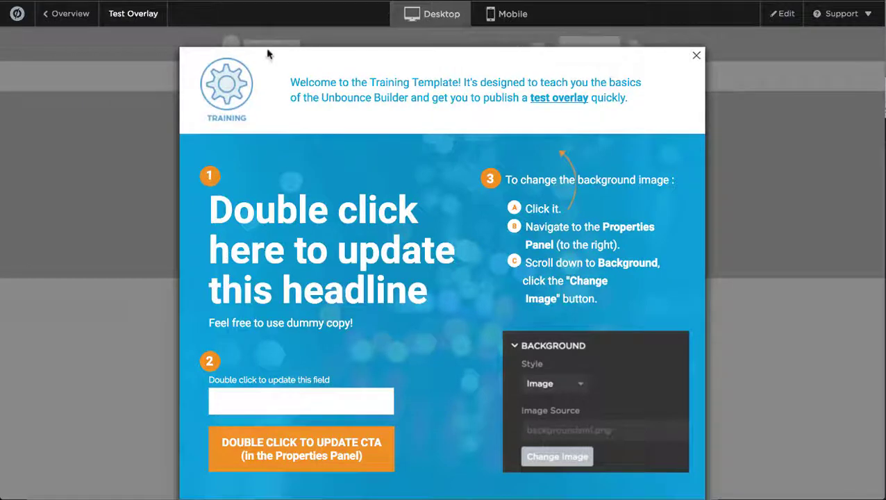
click(64, 12)
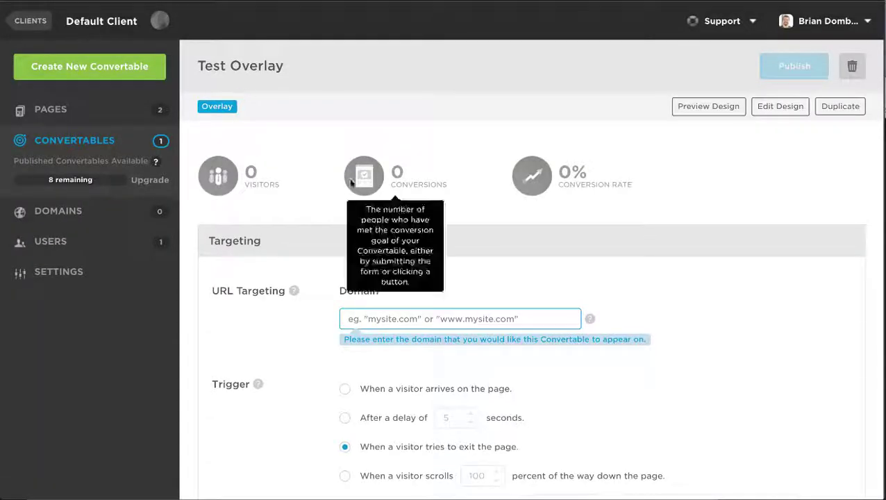
click(74, 140)
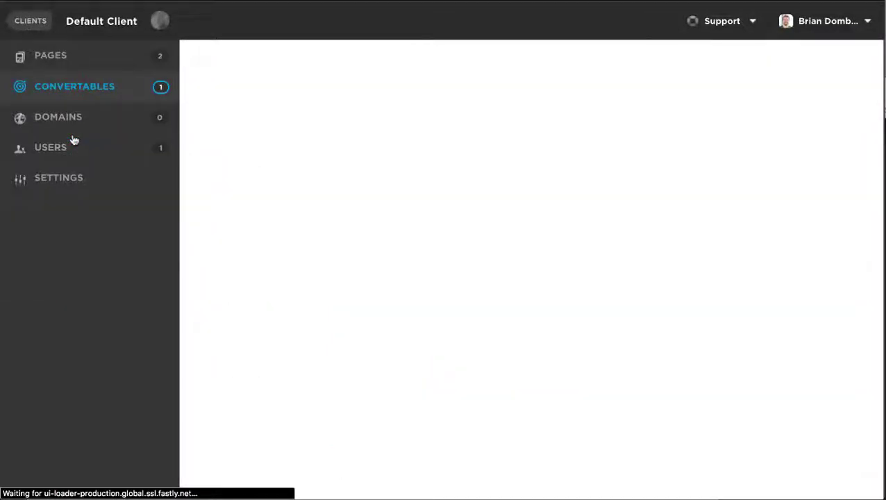
- Create a new overlay convertable from the MJ Deal template and name it Overlay 2
click(93, 67)
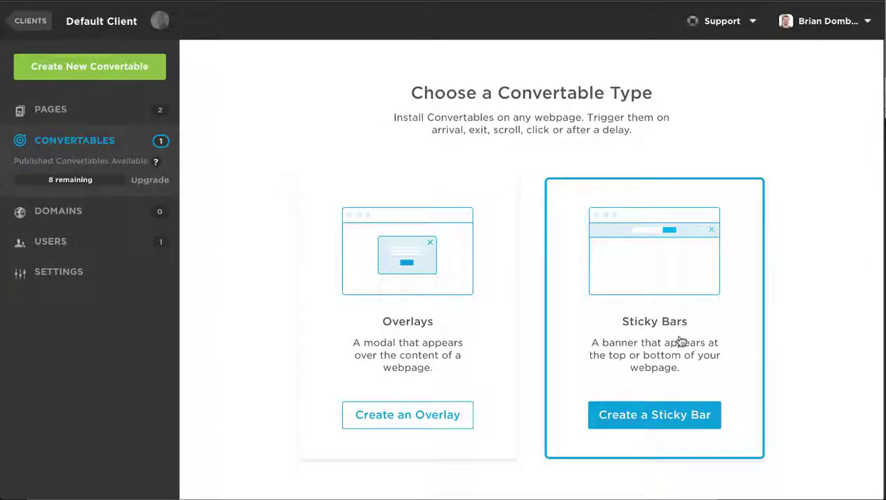
click(426, 413)
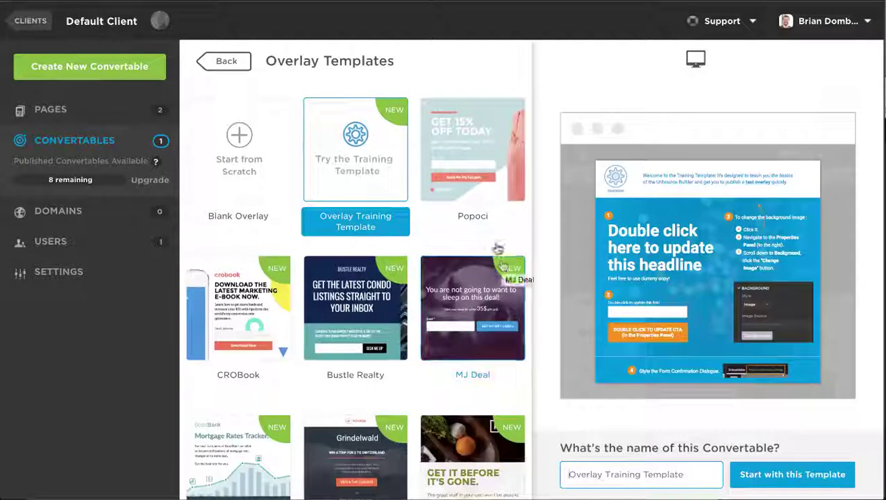
click(486, 173)
click(479, 306)
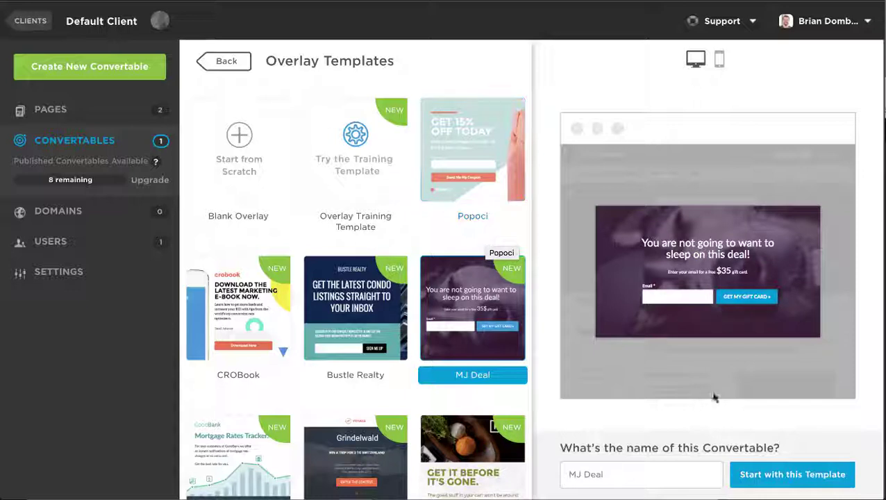
text(O)
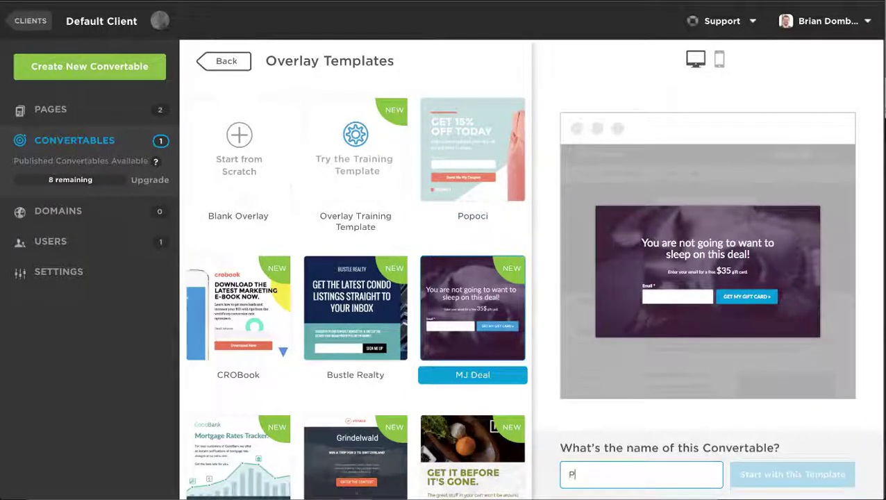
text(verlay 2)
key(Return)
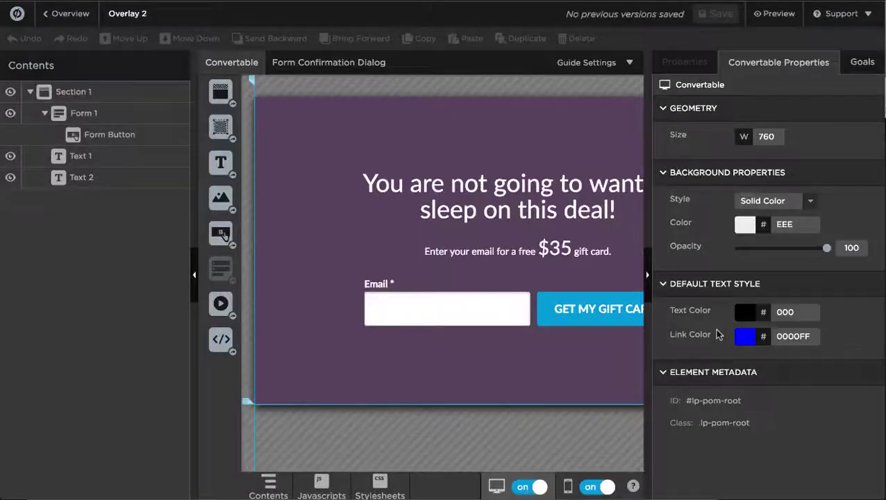
- Inspect the headline and email form of Overlay 2 in the editor and return to its overview
key(ctrl+minus)
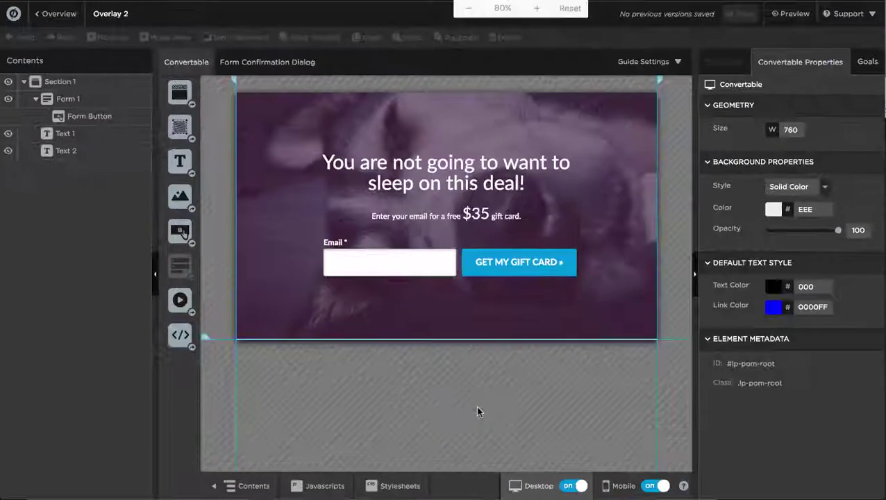
click(444, 177)
click(389, 262)
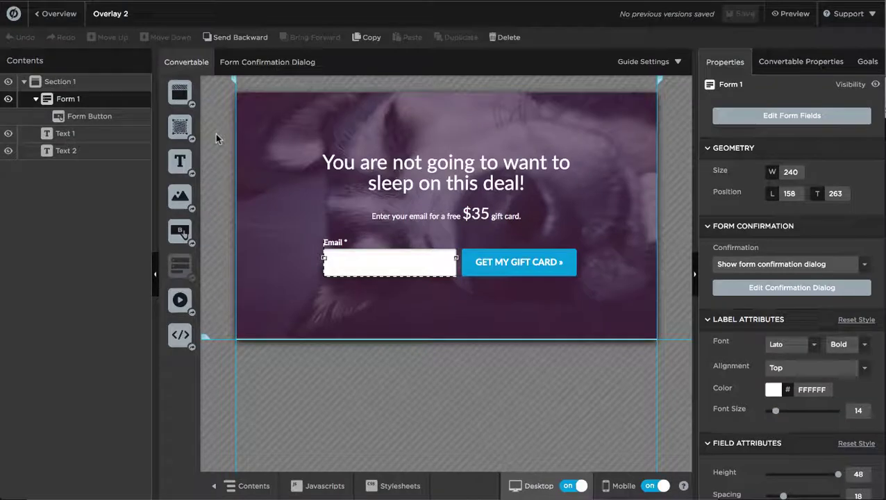
click(59, 14)
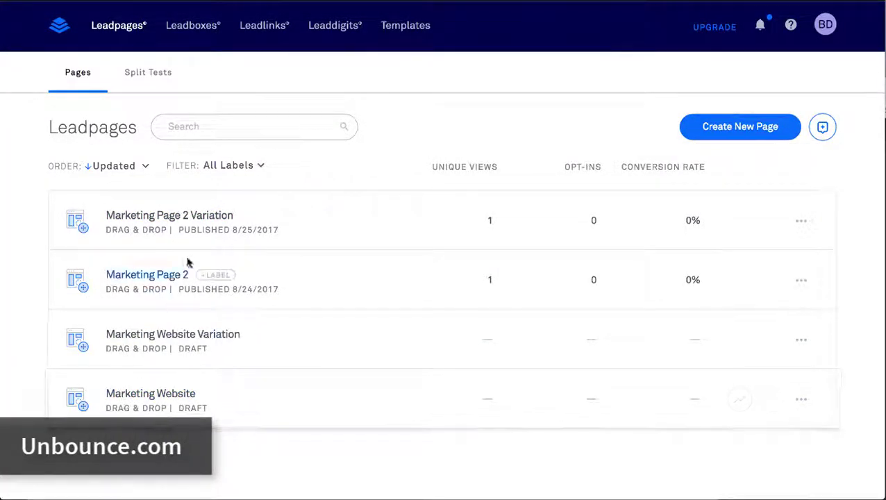
- Start a new page, filter the drag-and-drop templates to Business and browse the available designs
click(718, 138)
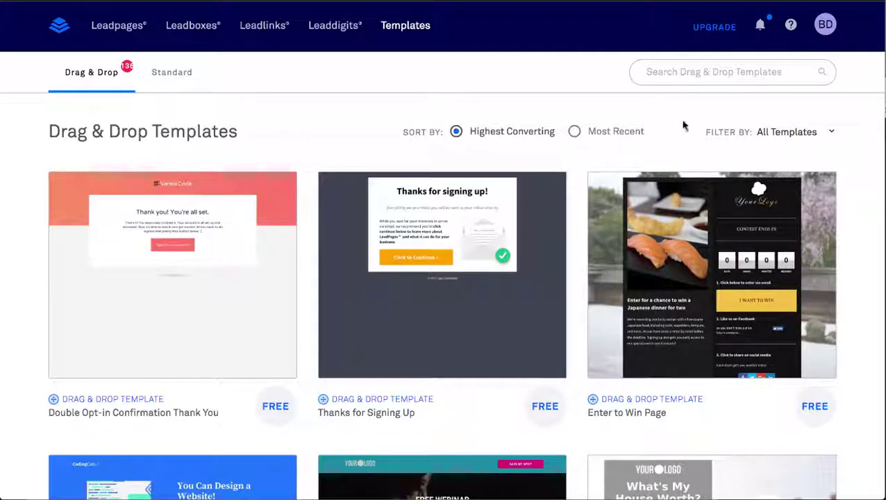
click(790, 133)
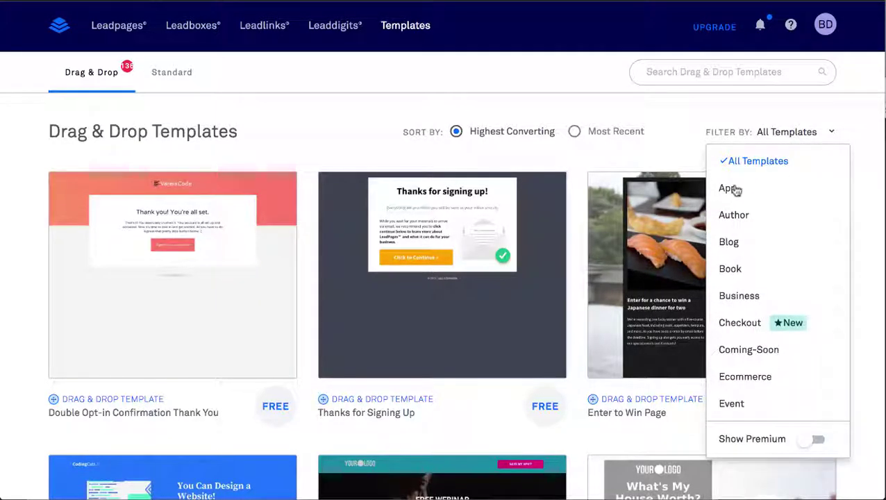
click(739, 296)
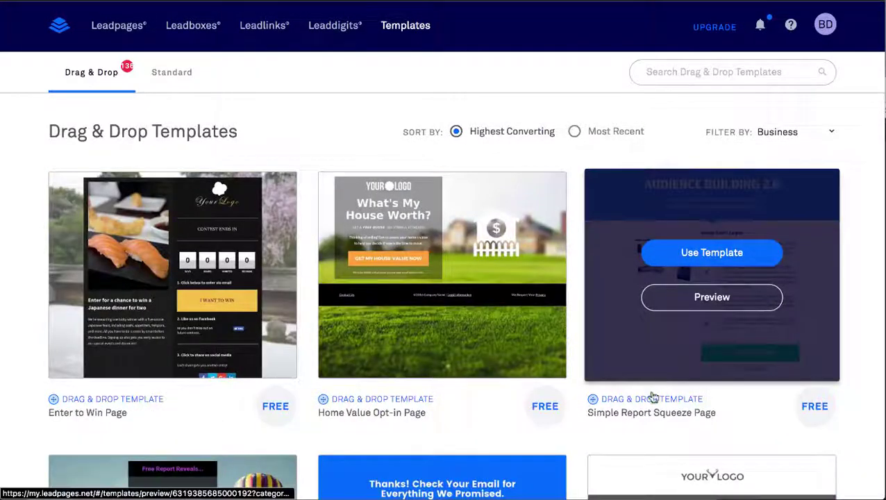
scroll(653, 395, down, 2)
scroll(847, 333, down, 8)
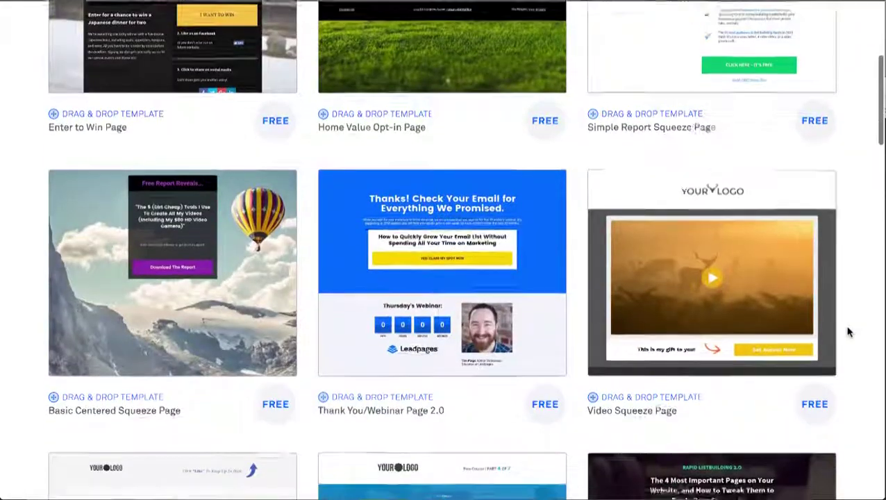
scroll(847, 333, down, 5)
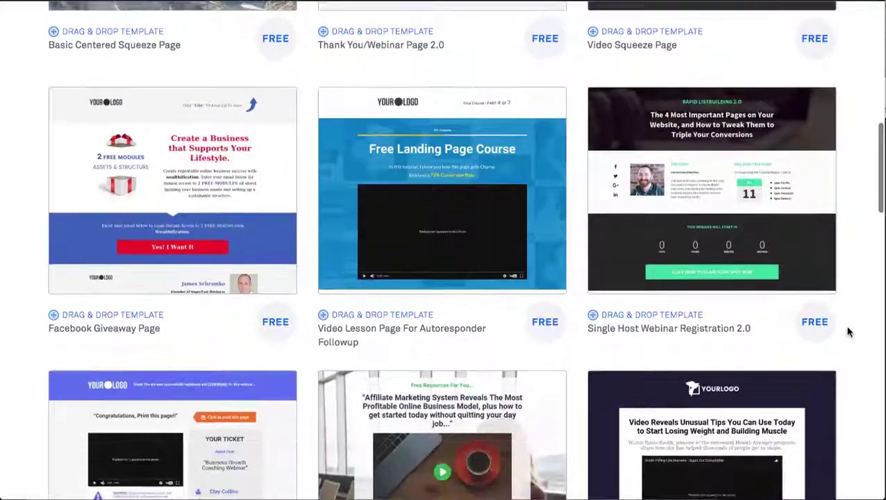
scroll(847, 333, down, 8)
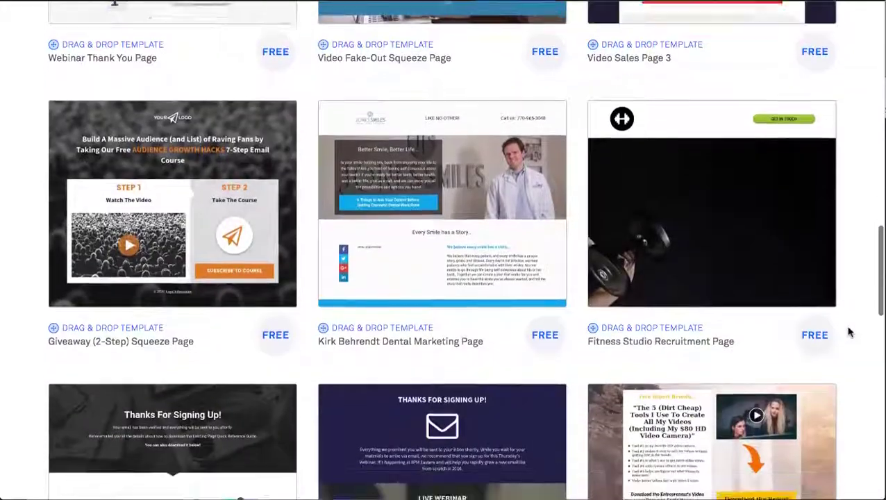
scroll(848, 333, down, 5)
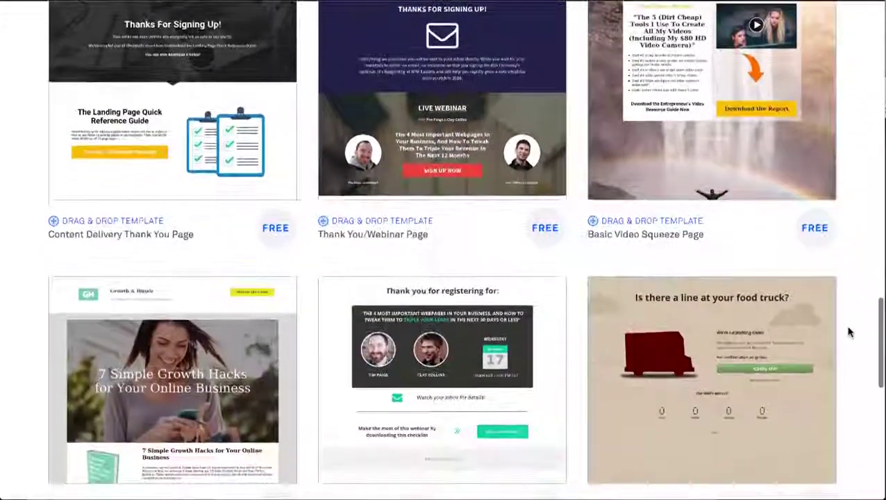
scroll(848, 333, down, 6)
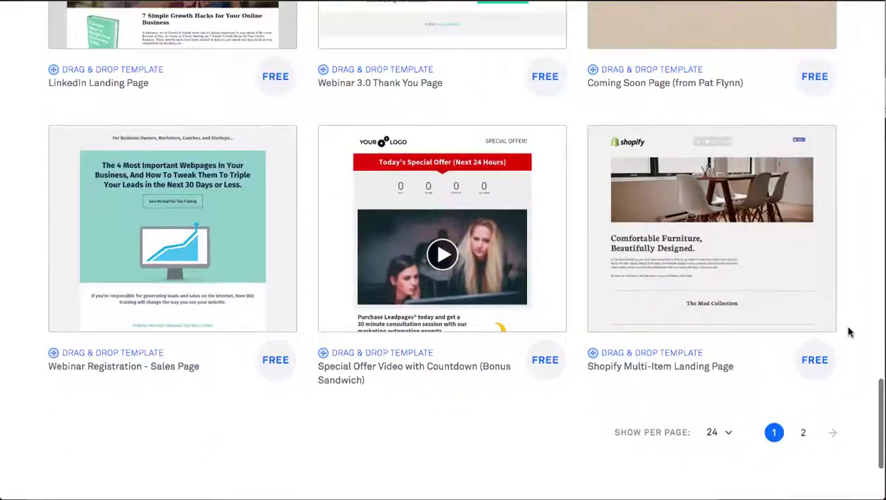
- Create a page from the Content Delivery Thank You Page template and name it Test Page
scroll(848, 332, up, 10)
mouse_move(173, 229)
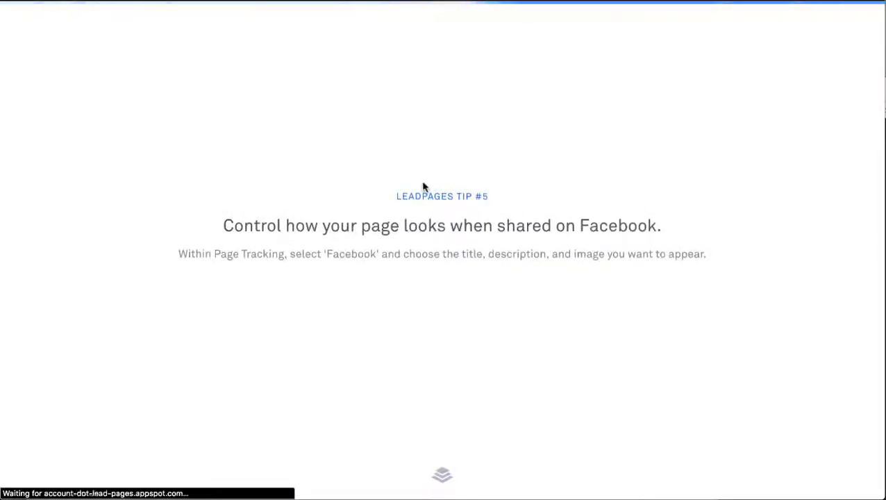
text(Test Page)
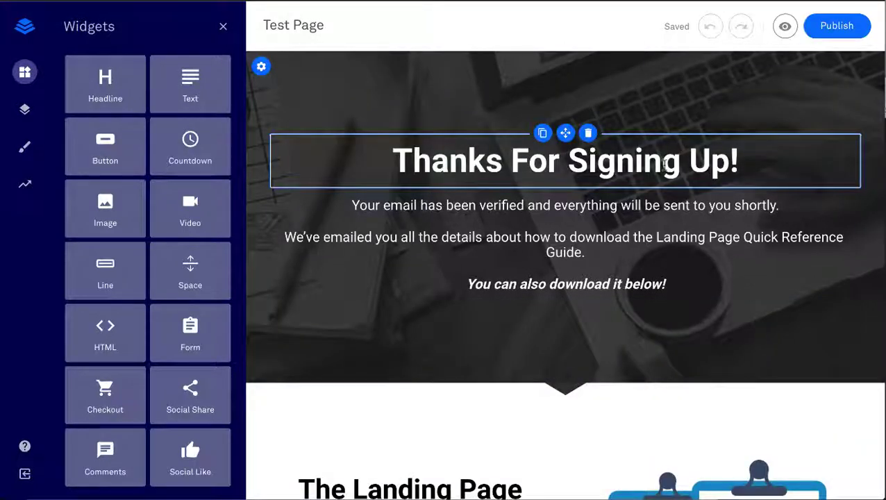
- Link the guide download button to the Webinar Registration Leadbox, inspect the Leadbox's design and return to the page
scroll(579, 289, down, 5)
click(495, 362)
click(470, 412)
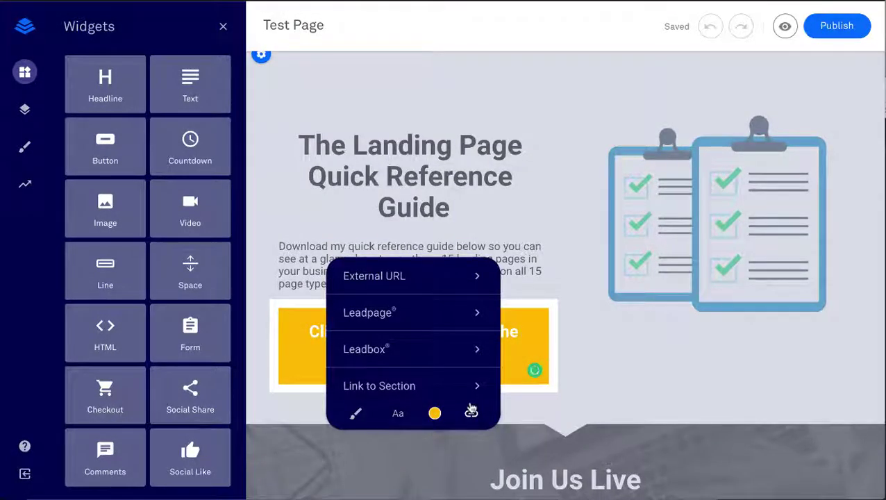
click(436, 351)
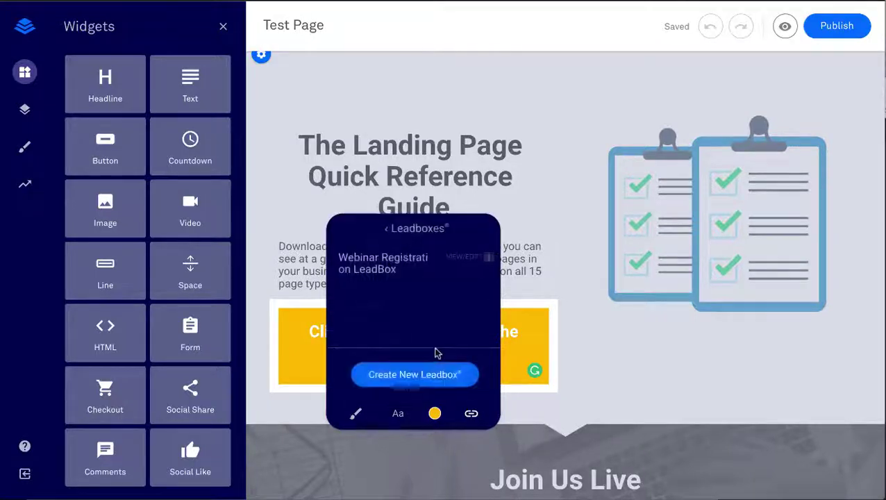
click(366, 271)
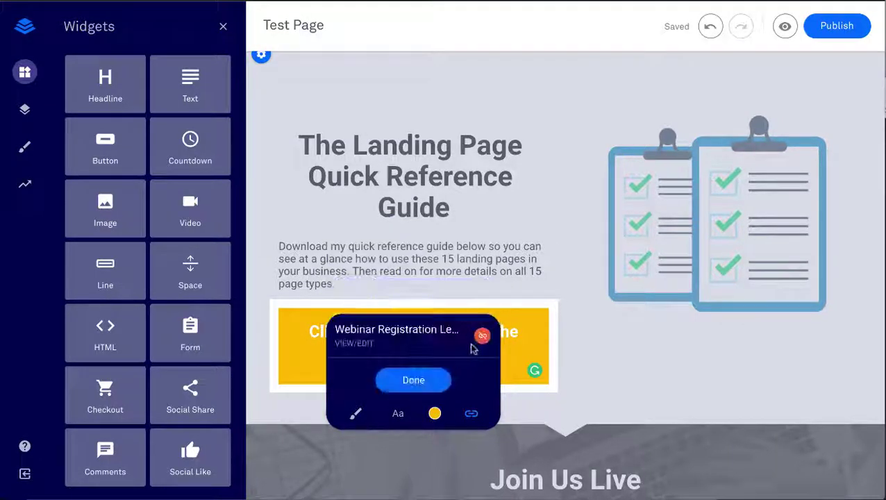
click(362, 343)
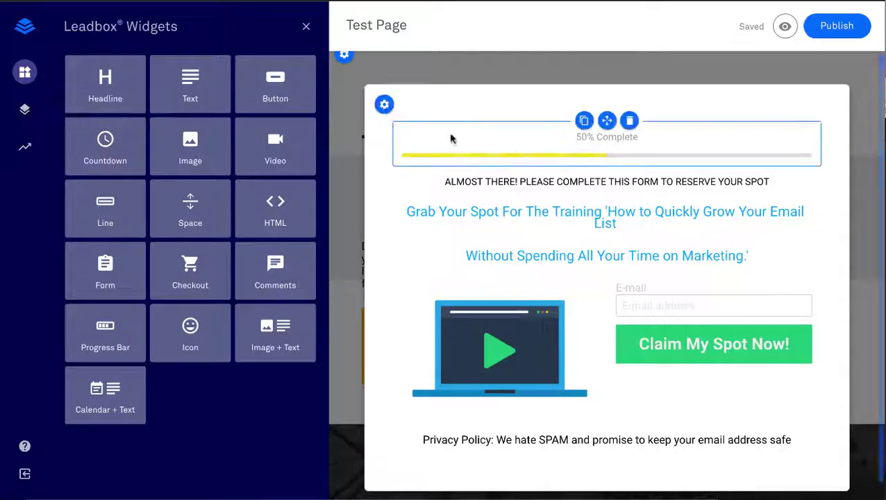
click(304, 27)
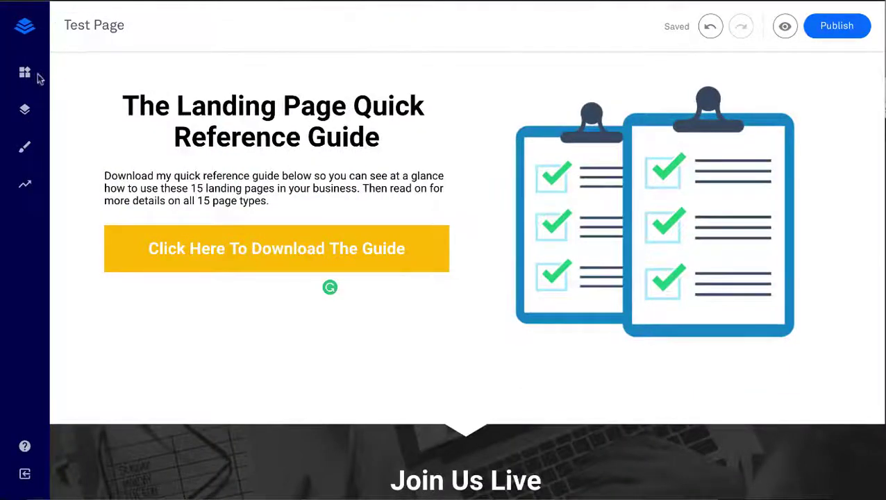
- Link the guide download button to a newly created Leadbox and return to the page
click(147, 250)
click(336, 303)
click(345, 341)
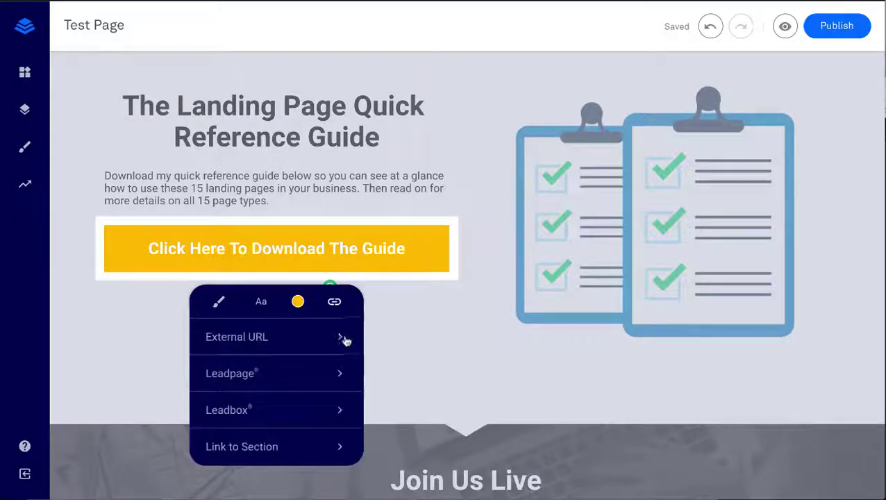
click(265, 406)
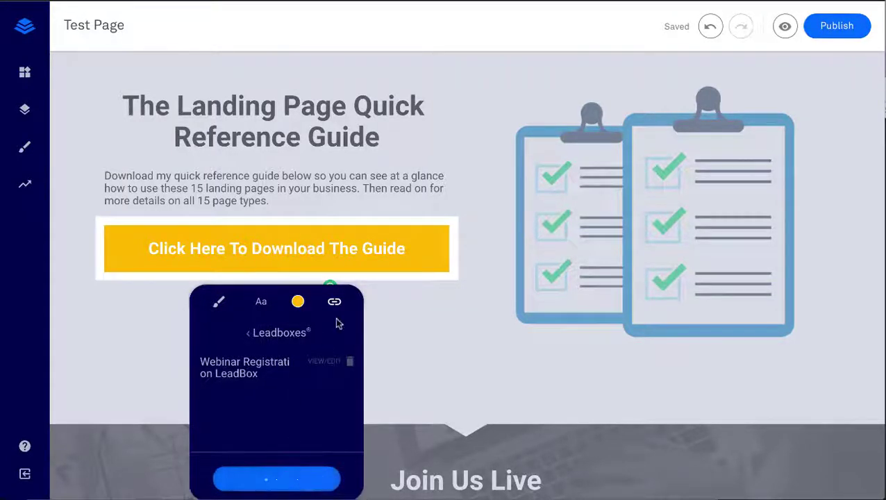
click(324, 362)
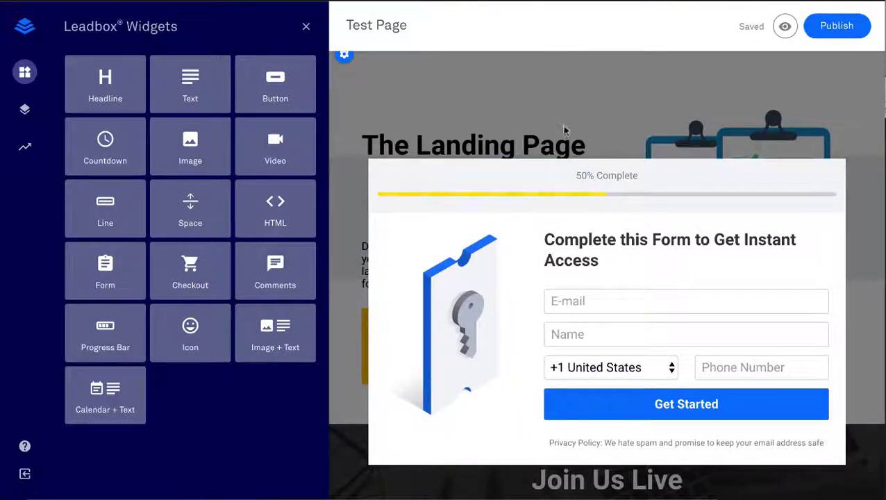
click(305, 28)
- Preview Test Page and test the Leadbox pop-up from the guide download button
scroll(354, 308, down, 5)
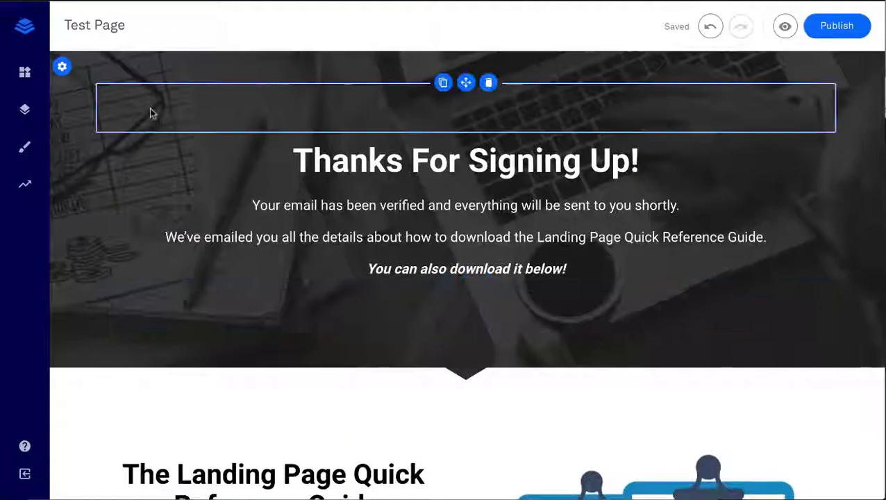
click(792, 31)
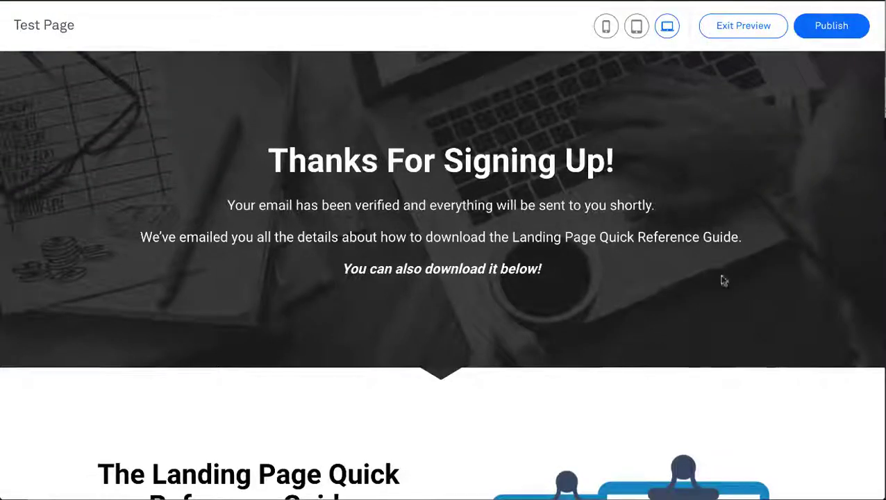
scroll(722, 280, down, 3)
click(391, 387)
click(697, 133)
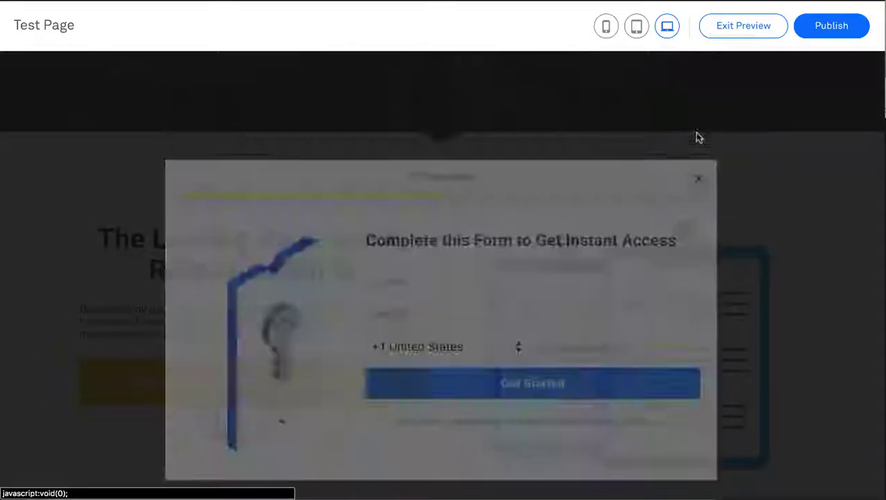
- Publish Test Page, try its download button on the live page and return to the list of pages
scroll(649, 362, down, 4)
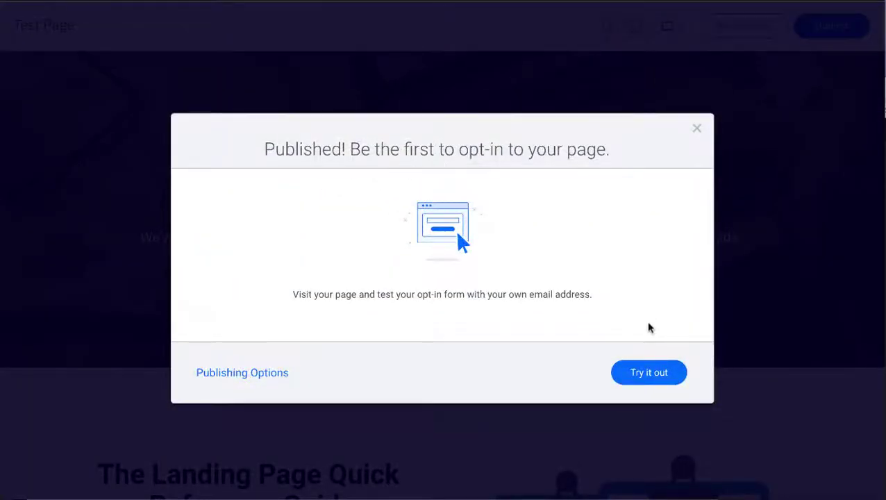
click(633, 375)
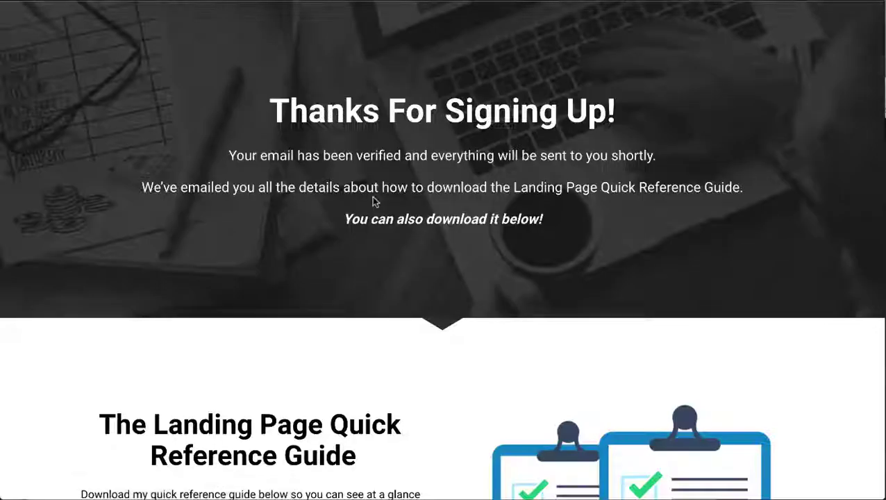
scroll(373, 201, down, 5)
click(366, 278)
key(Escape)
key(ctrl+w)
click(696, 129)
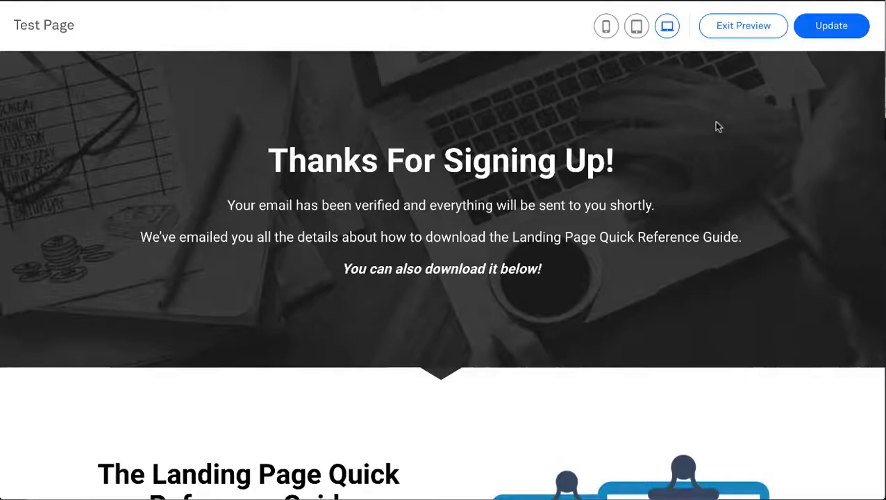
click(746, 25)
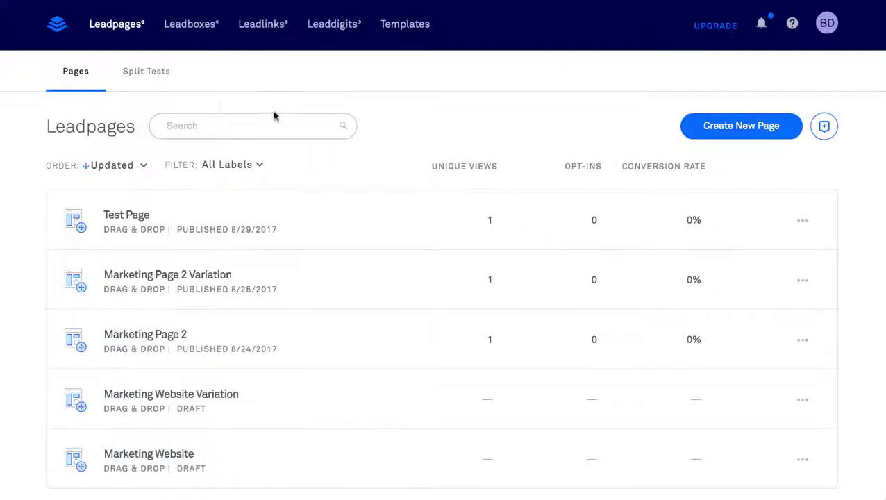
- Create a split test with Test Page as the control and a copy of it as the variation
click(152, 78)
click(751, 133)
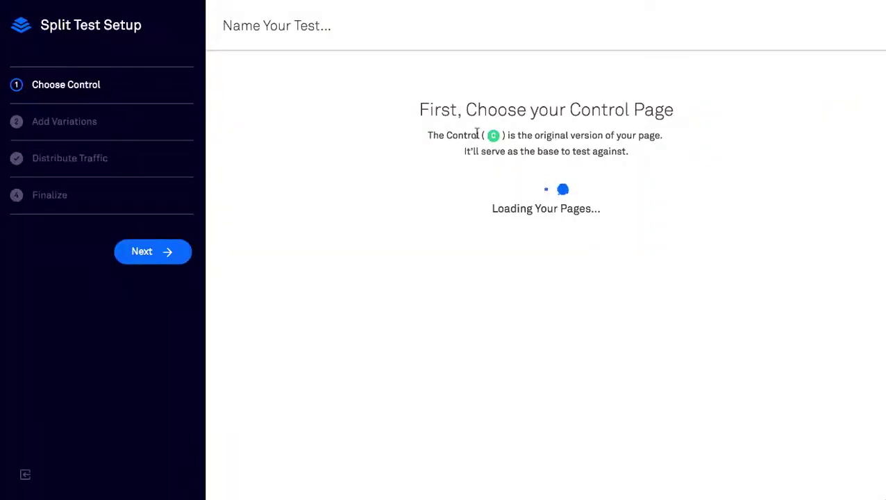
click(758, 287)
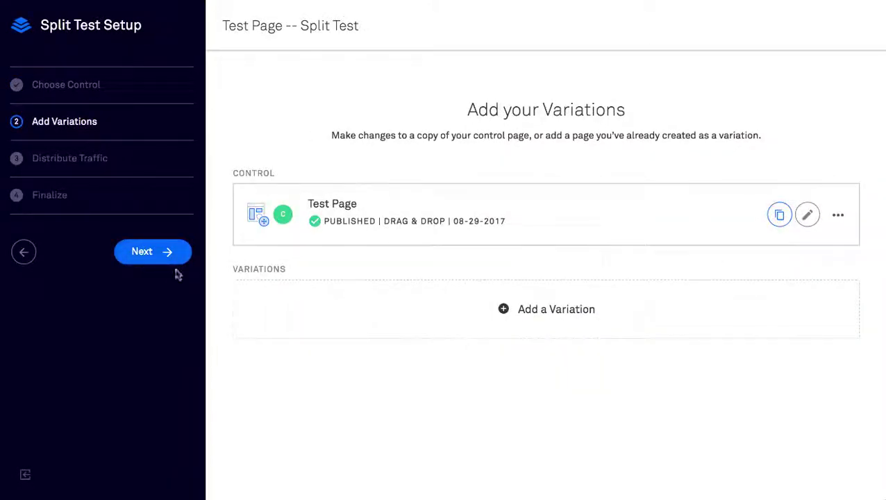
click(160, 253)
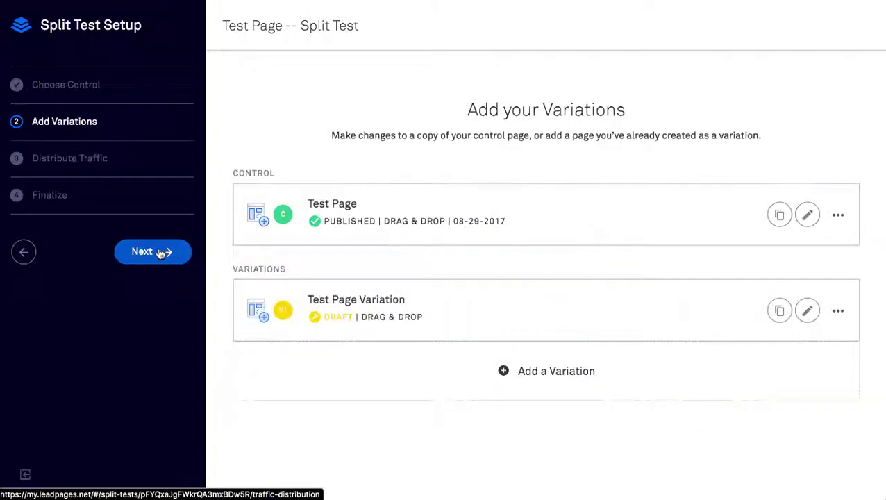
- Open the split test's page variation in the editor, publish it and return to the split test setup
right_click(808, 314)
click(830, 318)
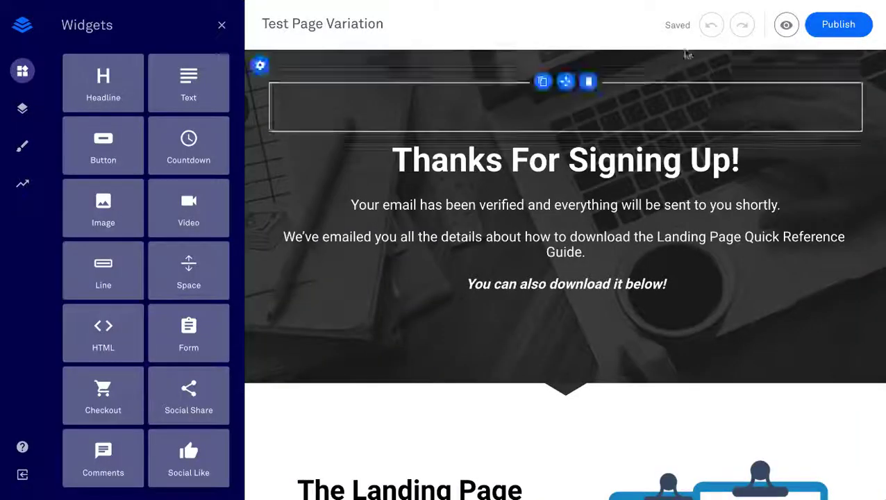
click(836, 25)
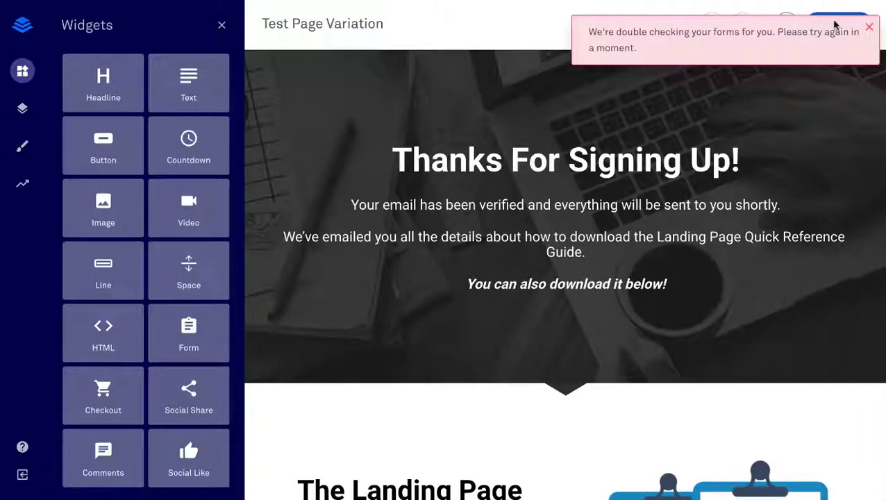
click(869, 30)
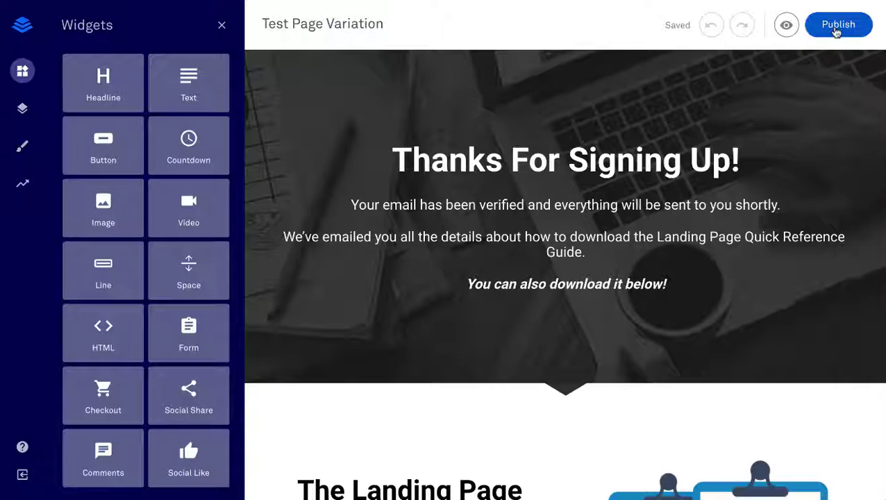
click(836, 28)
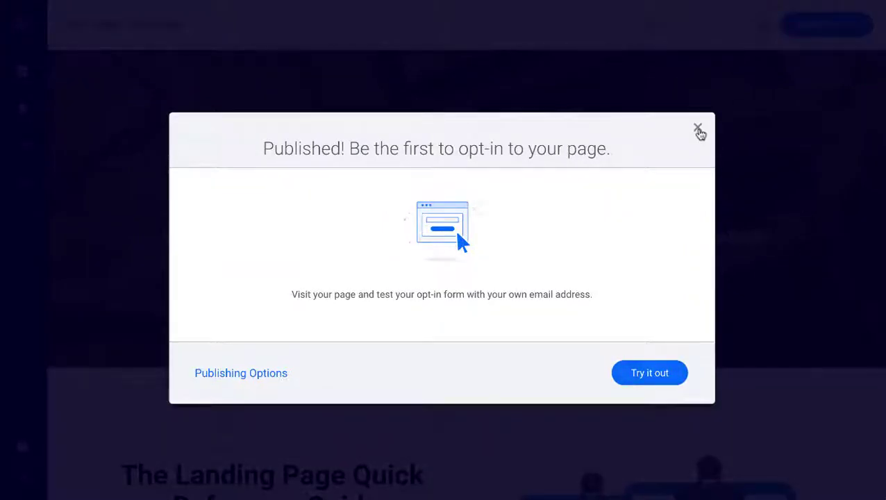
click(698, 131)
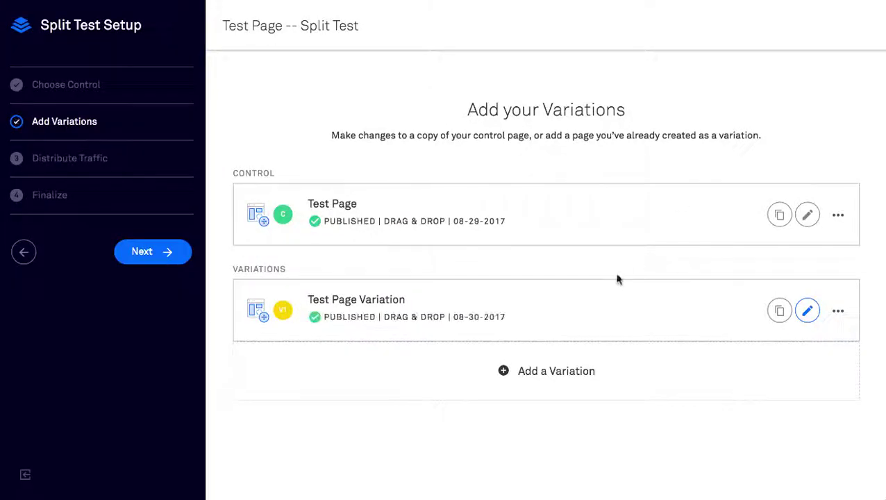
- Accept the even traffic distribution between control and variation and start the split test
click(141, 257)
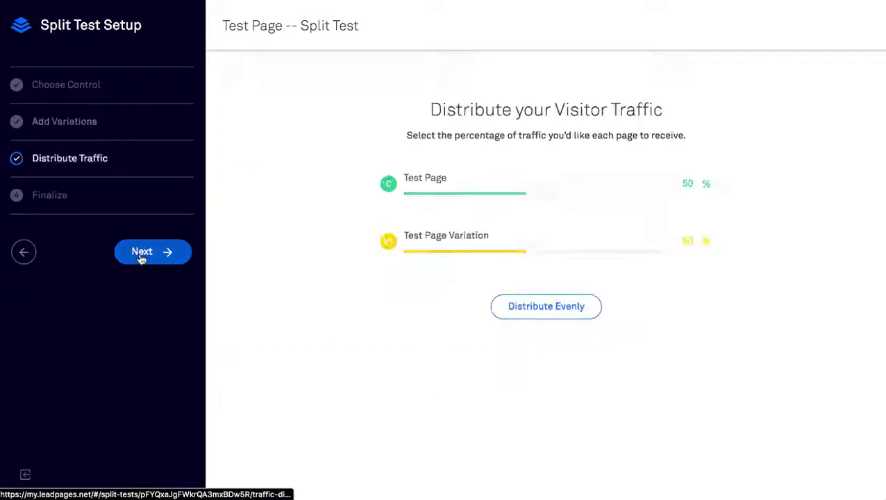
click(141, 255)
scroll(604, 311, down, 1)
scroll(603, 311, down, 5)
click(779, 445)
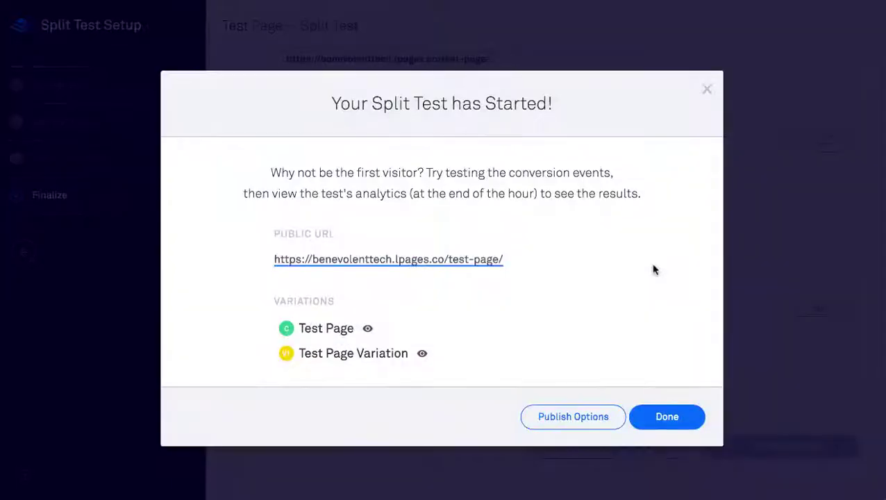
- Finish the split test setup, review the summary and variation details of the Marketing Page 2 split test, and return to the pages list
click(672, 417)
scroll(166, 258, up, 2)
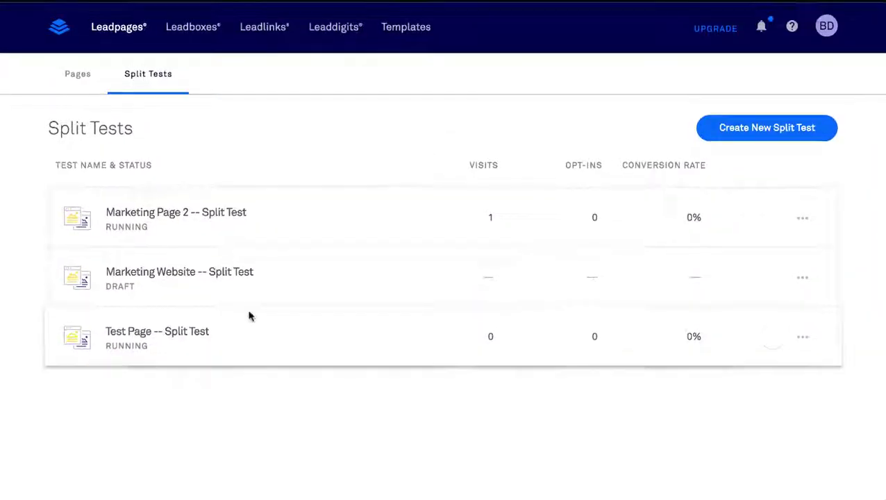
click(213, 214)
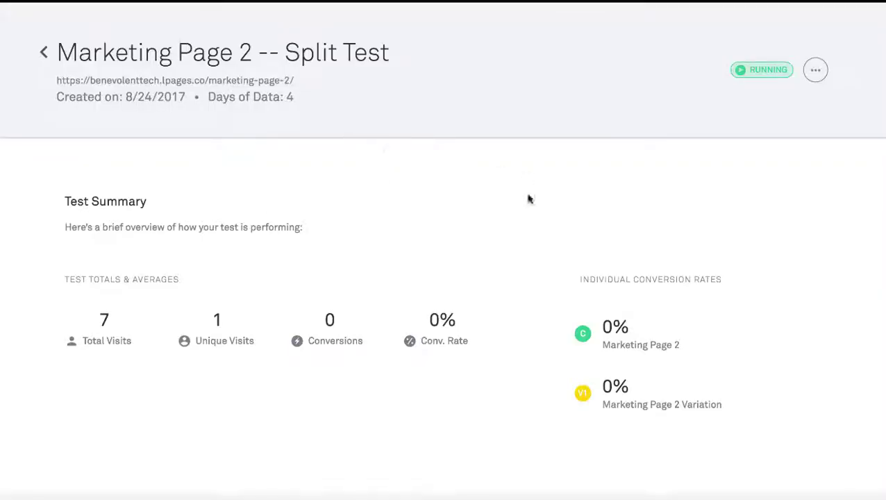
scroll(475, 279, down, 3)
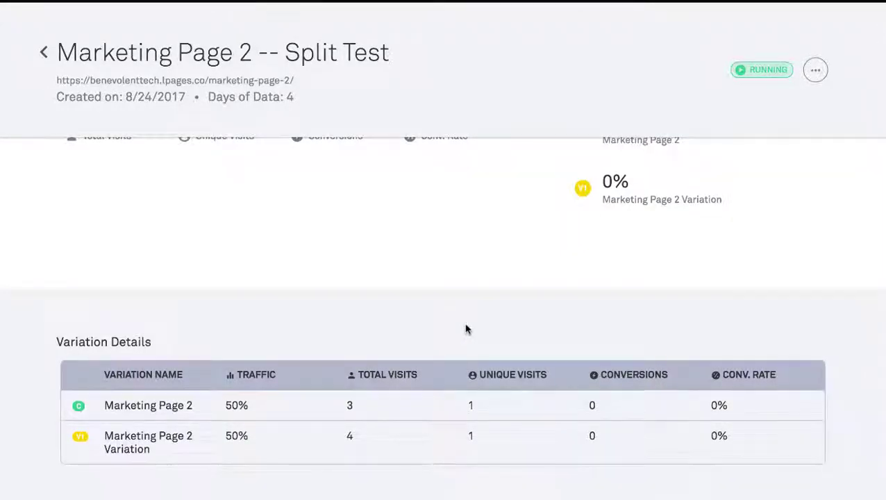
scroll(466, 329, up, 3)
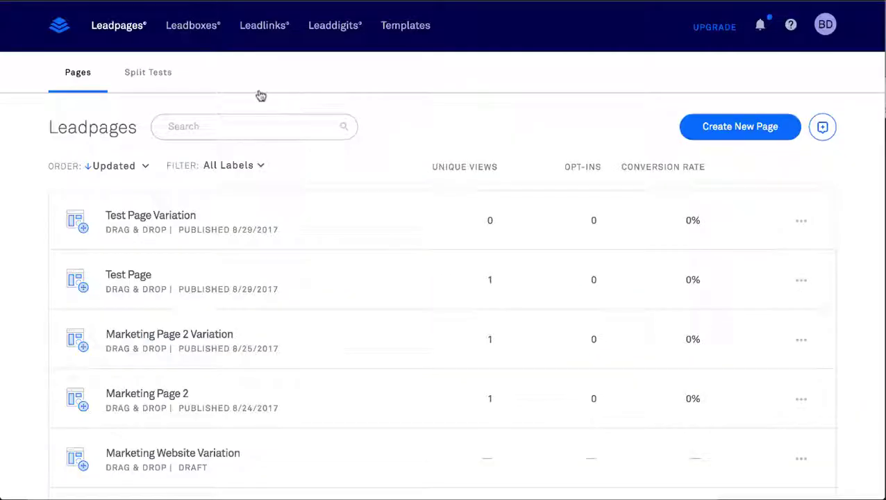
- Look over the Leadboxes list with its label filter and the Leadlinks section
click(197, 25)
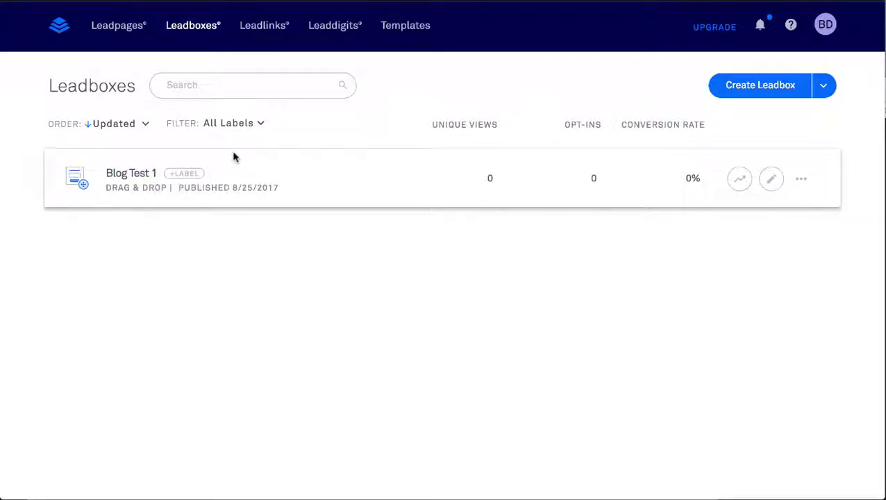
click(260, 125)
click(263, 127)
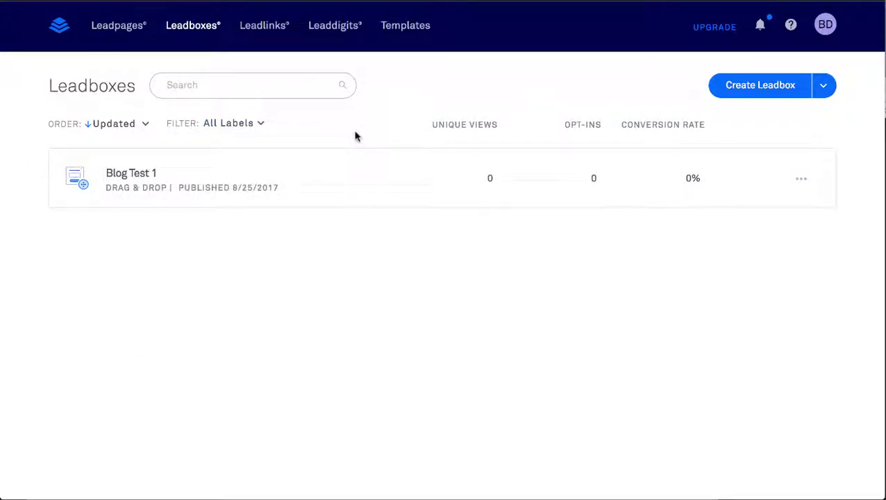
click(276, 27)
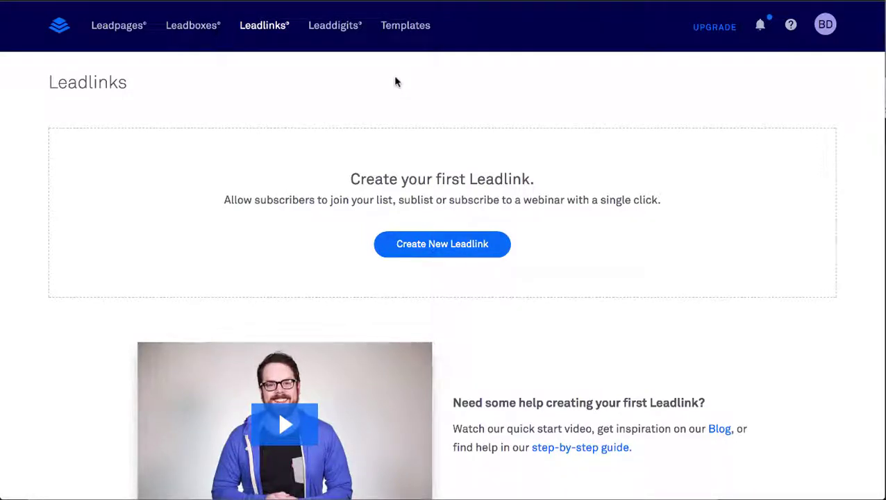
scroll(496, 248, down, 4)
scroll(494, 248, up, 4)
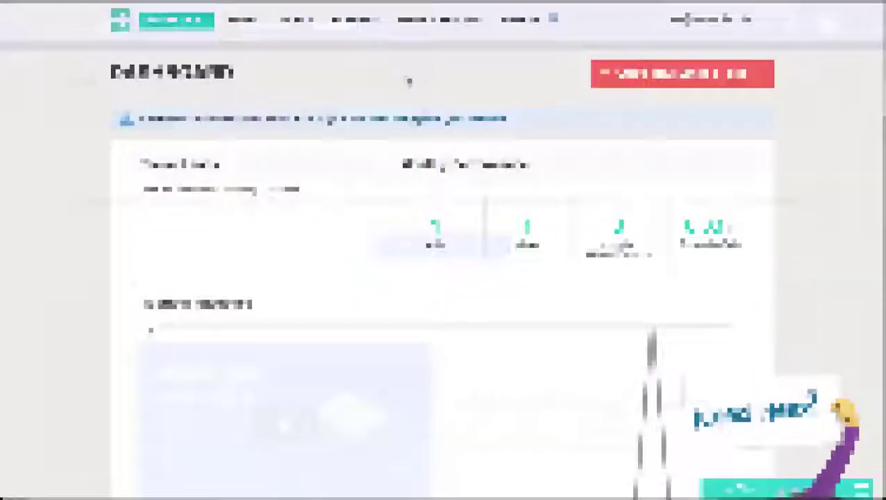
- Switch to Pagewiz, review the dashboard's monthly performance and statistics, and open the list of landing pages
scroll(309, 208, down, 3)
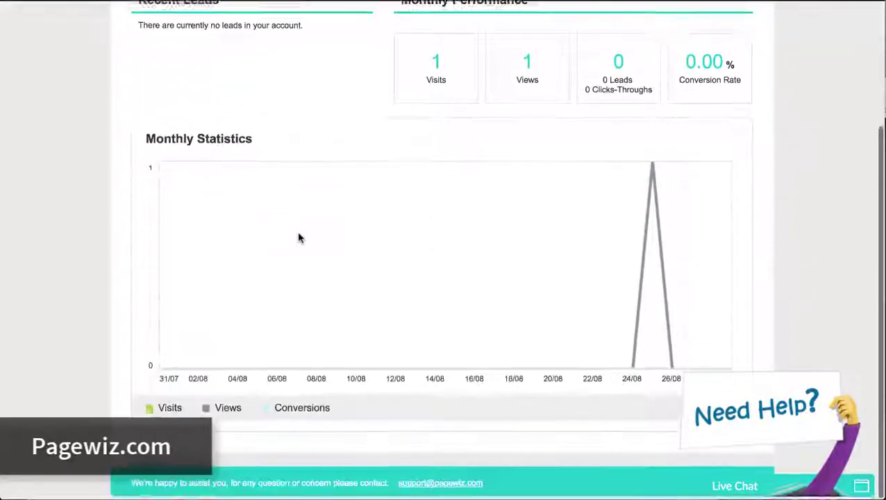
scroll(299, 238, up, 3)
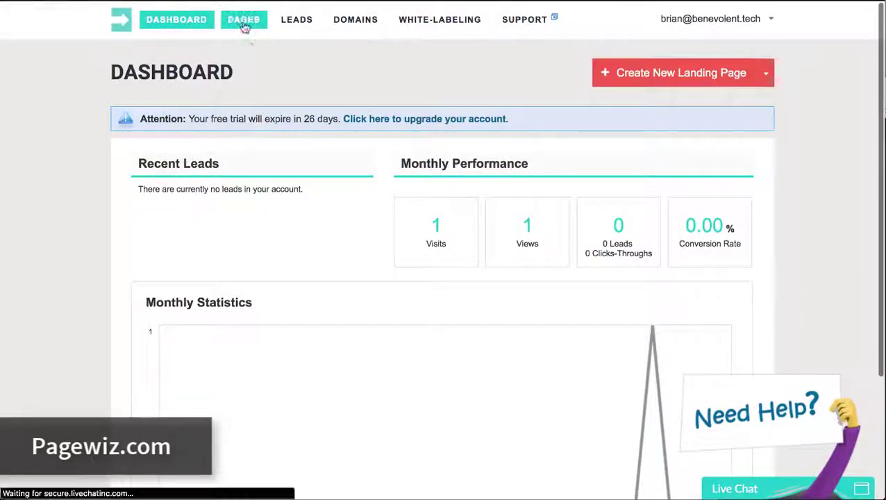
click(244, 23)
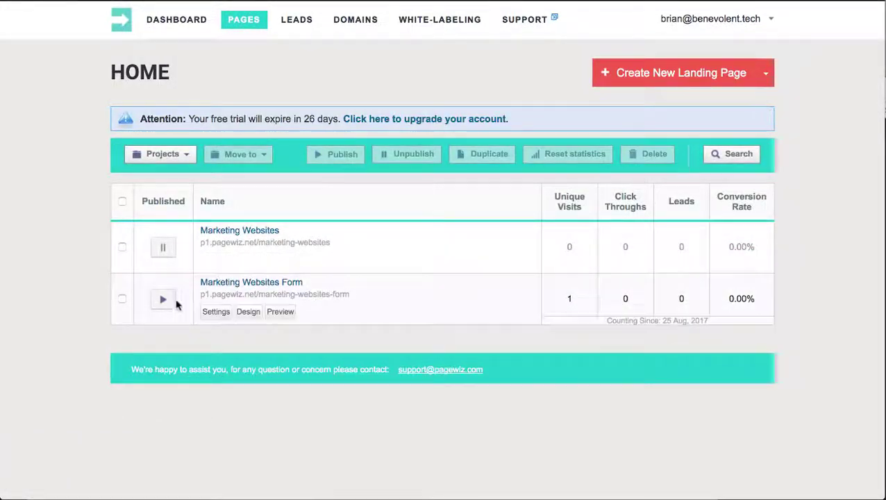
- Try to publish the Marketing Websites page and unpublish the Marketing Websites Form page
click(164, 248)
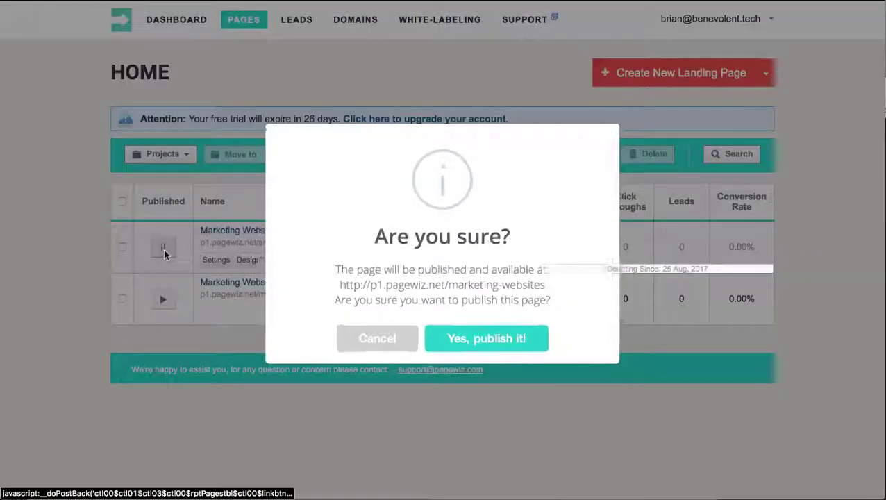
click(466, 347)
click(162, 299)
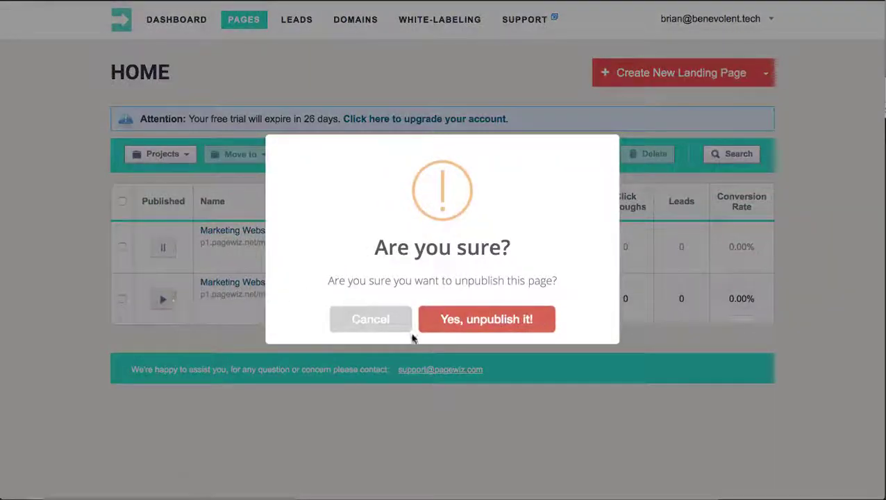
click(447, 321)
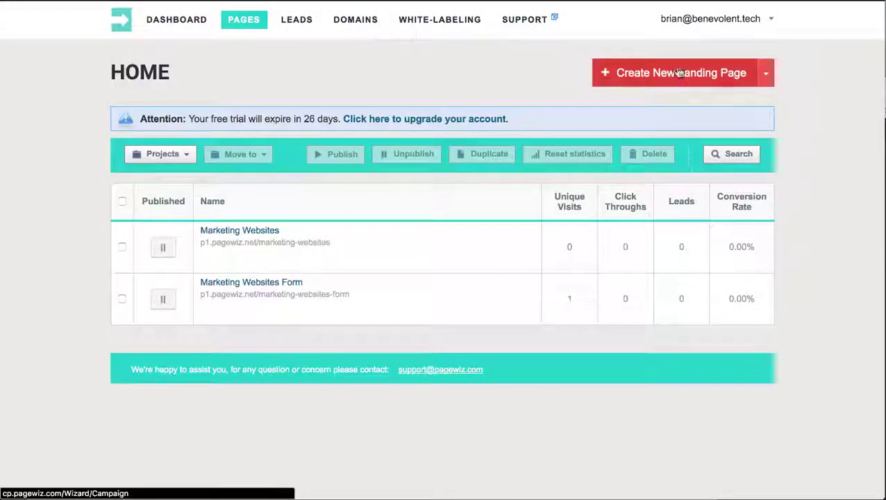
- Create a new desktop landing page named Test Page
click(679, 72)
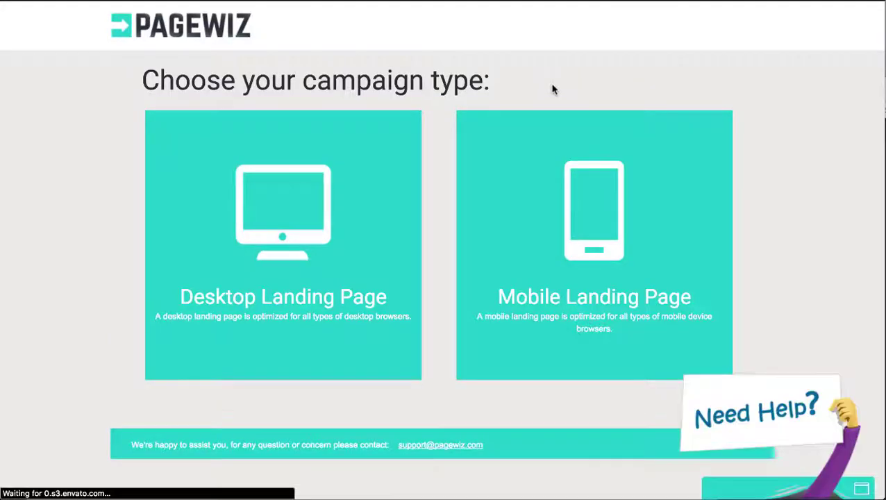
click(355, 196)
text(Test Page)
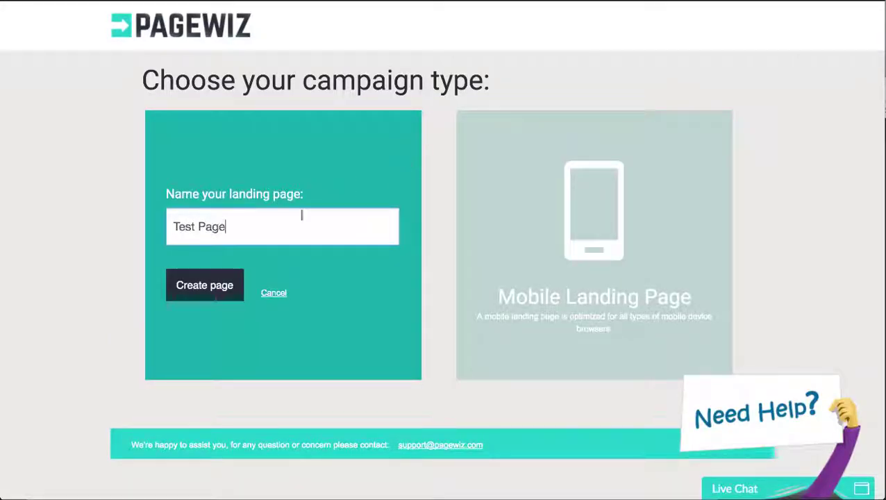
key(Return)
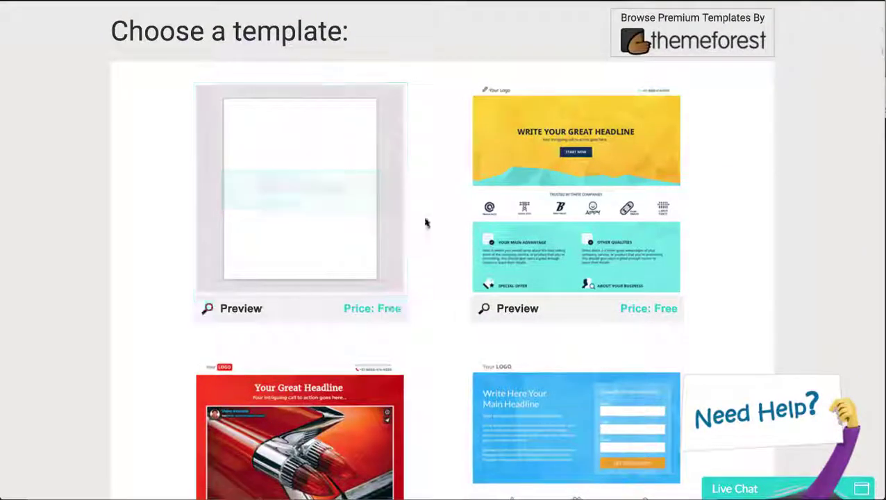
- Find the free blue template with the funnel graphic in the template gallery, preview it and choose it for the page
scroll(427, 234, down, 9)
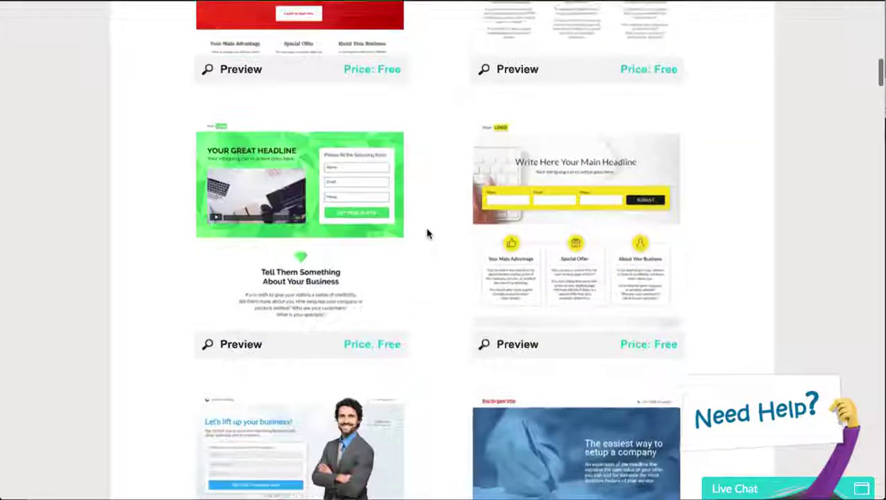
scroll(427, 234, down, 5)
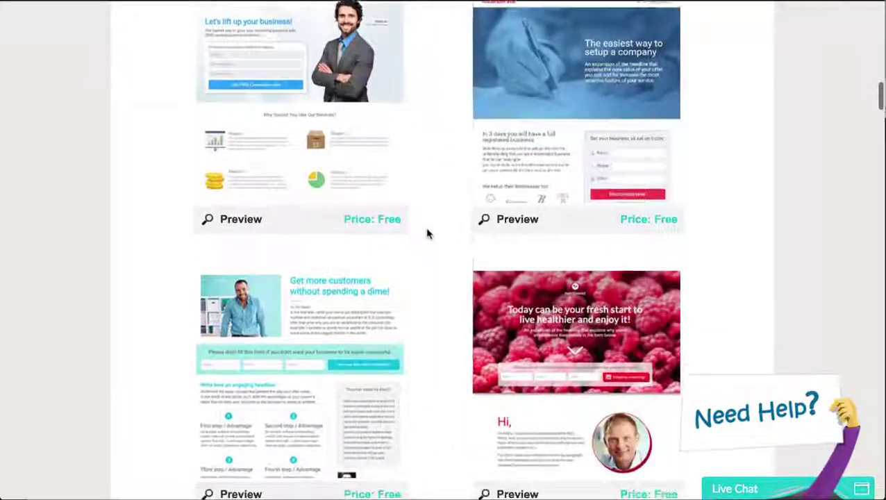
scroll(427, 234, down, 4)
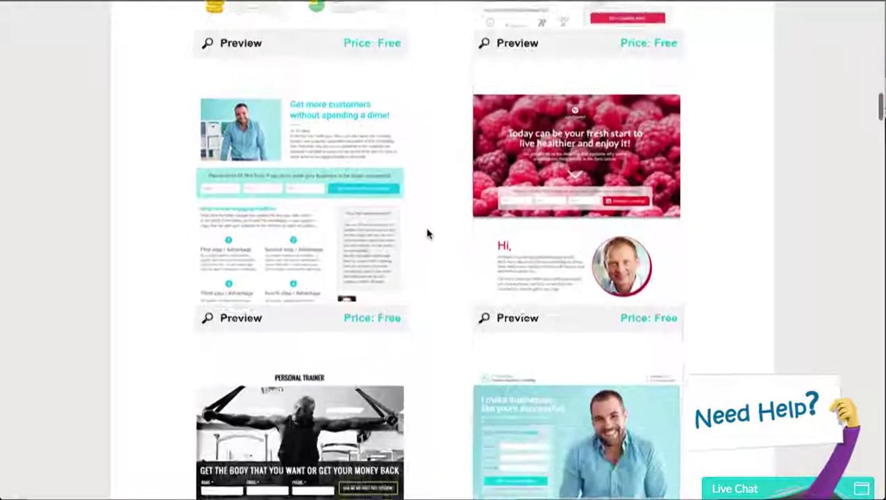
scroll(427, 234, down, 8)
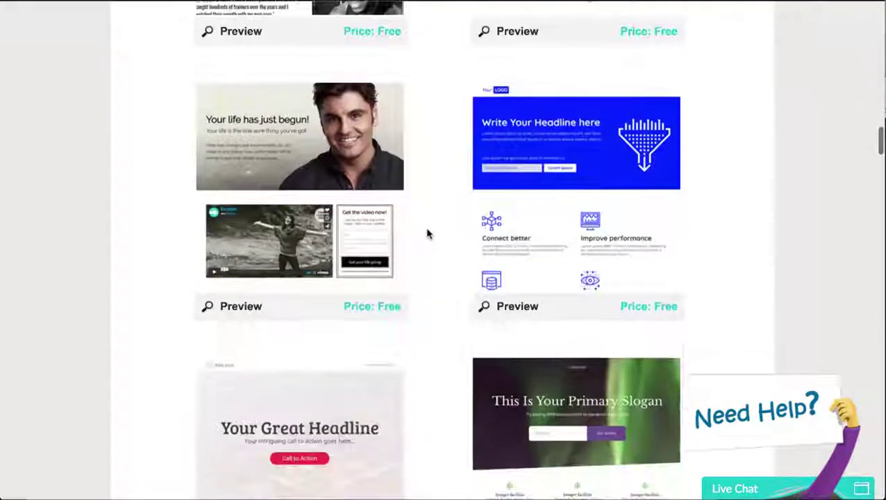
scroll(427, 234, down, 1)
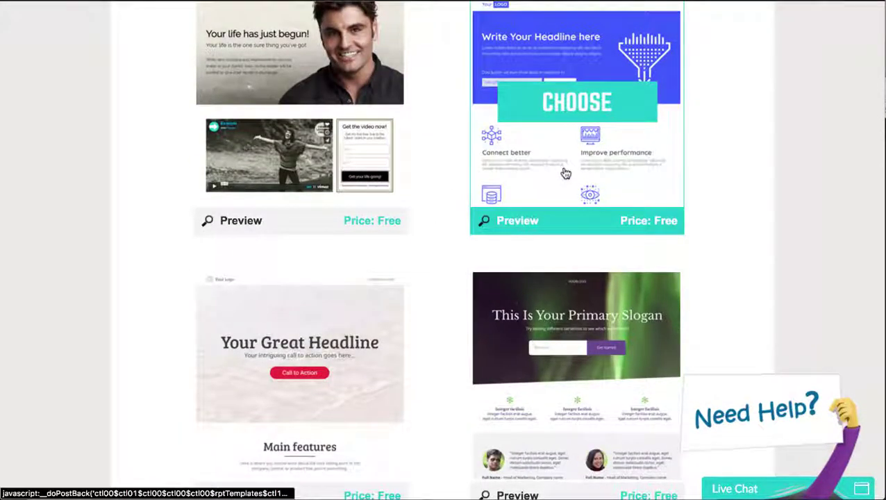
click(520, 221)
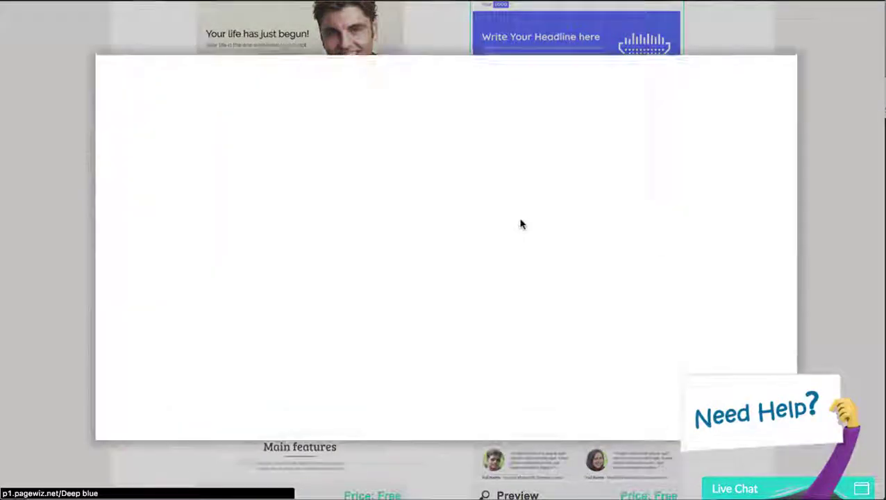
scroll(527, 243, down, 10)
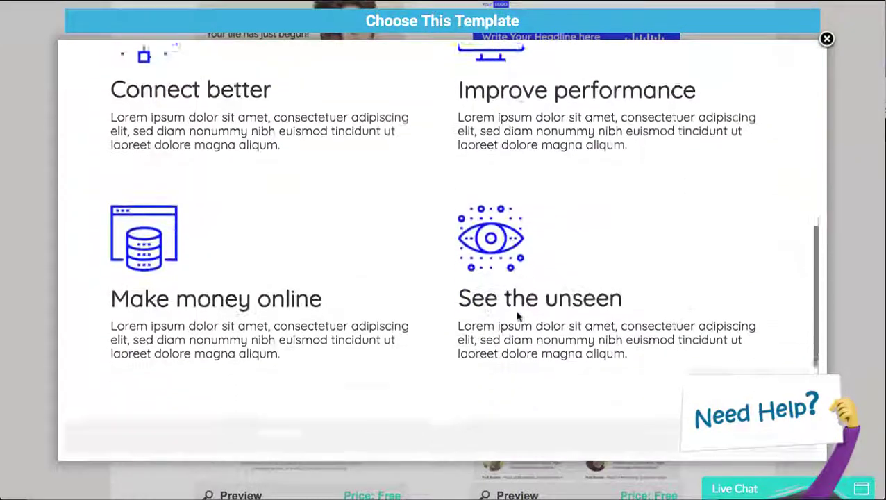
scroll(516, 316, up, 10)
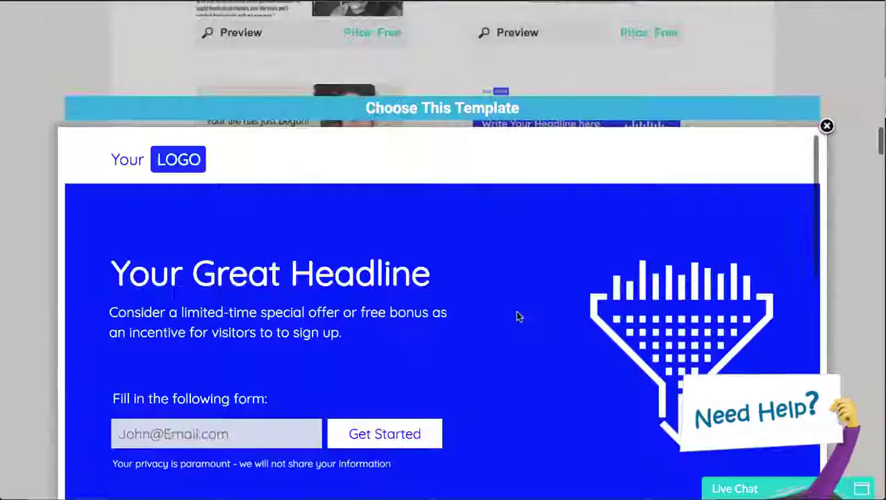
click(827, 127)
click(616, 198)
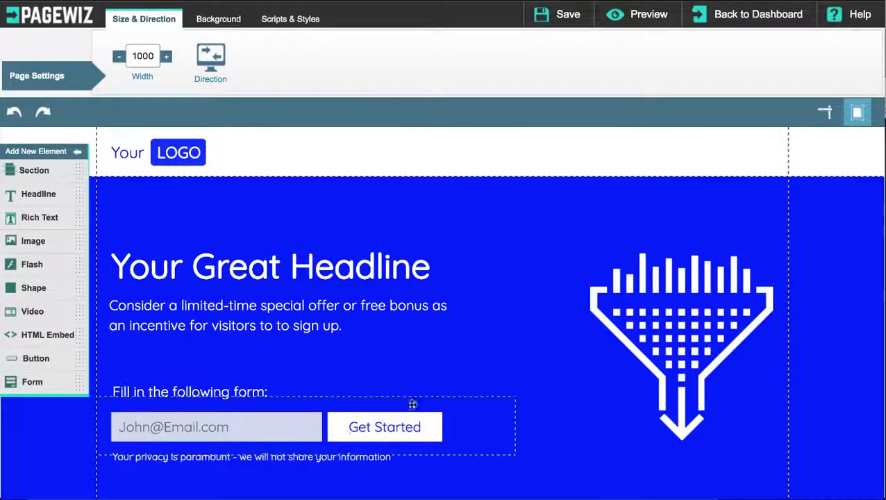
- Open the Form Builder for the page's Get Started form, examine its fields and form settings, and close it
scroll(548, 414, down, 3)
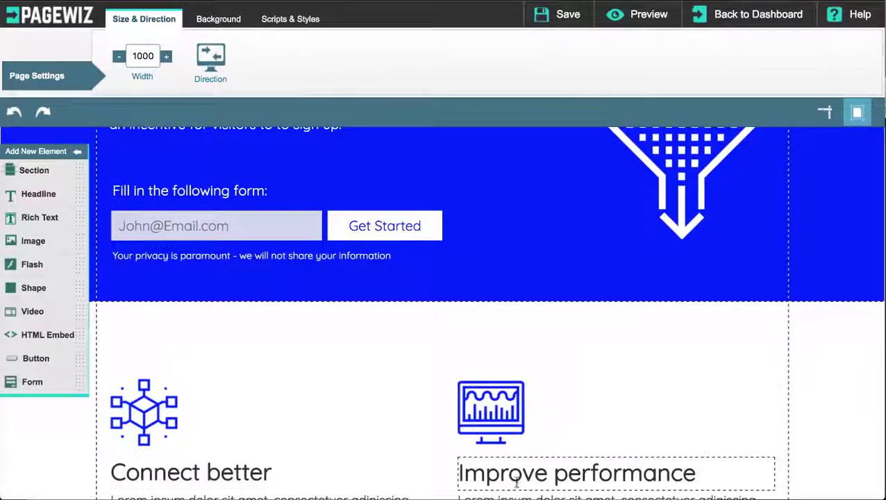
scroll(519, 489, up, 2)
click(411, 355)
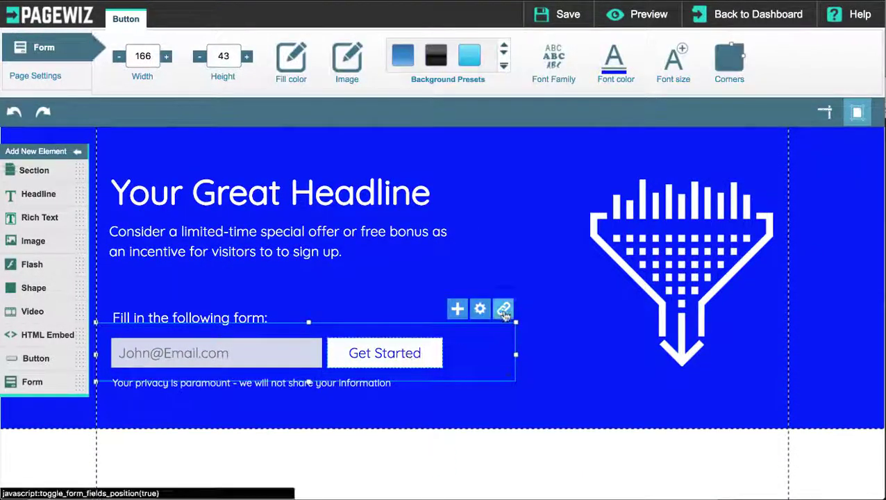
double_click(410, 357)
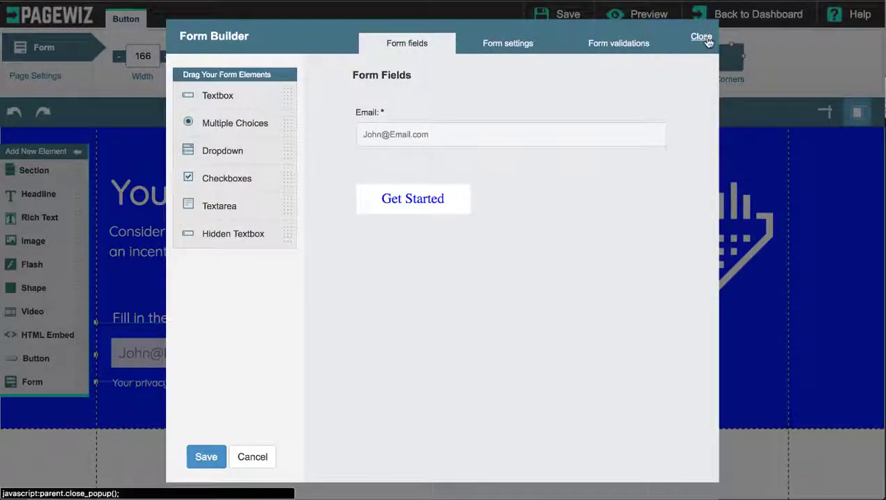
click(517, 43)
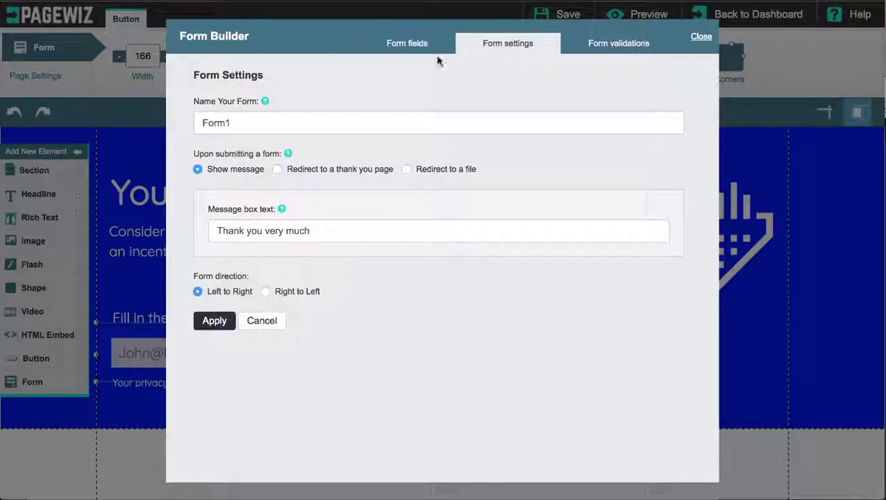
click(451, 50)
click(700, 37)
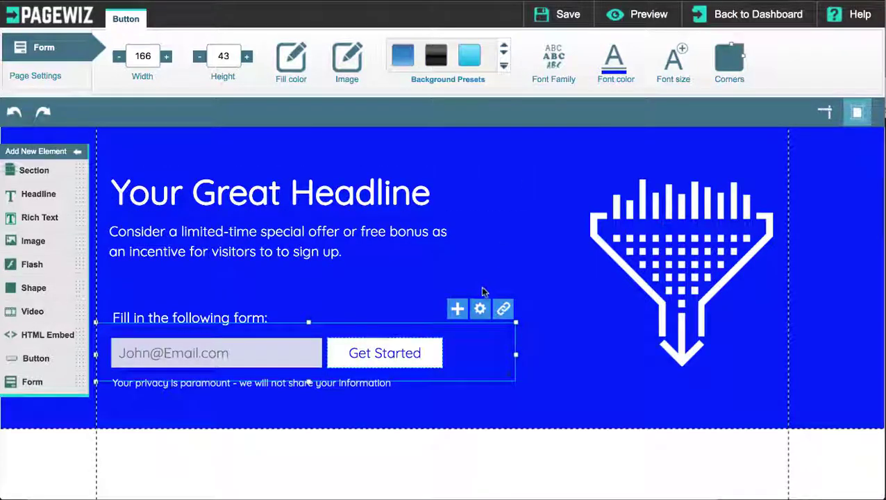
- Check the page layout, leave the editor and continue past the URL setup with the default URL to Test Page's status overview
scroll(480, 286, up, 2)
scroll(484, 292, down, 6)
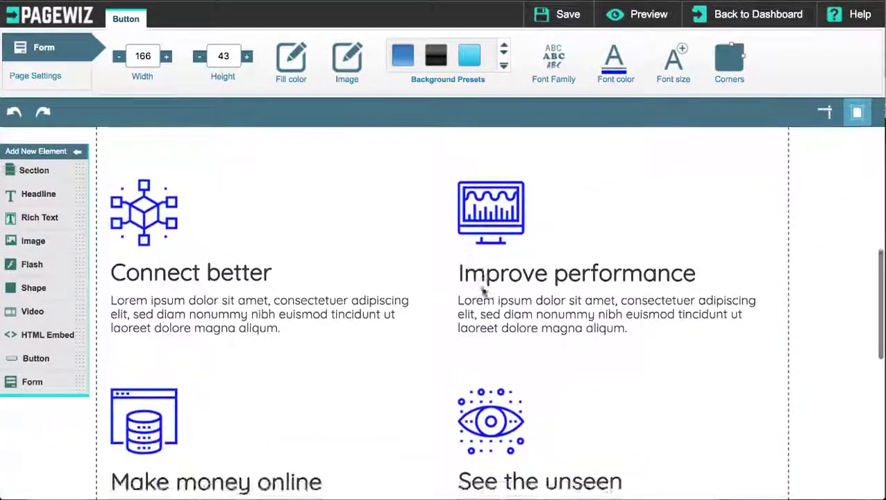
scroll(484, 292, up, 5)
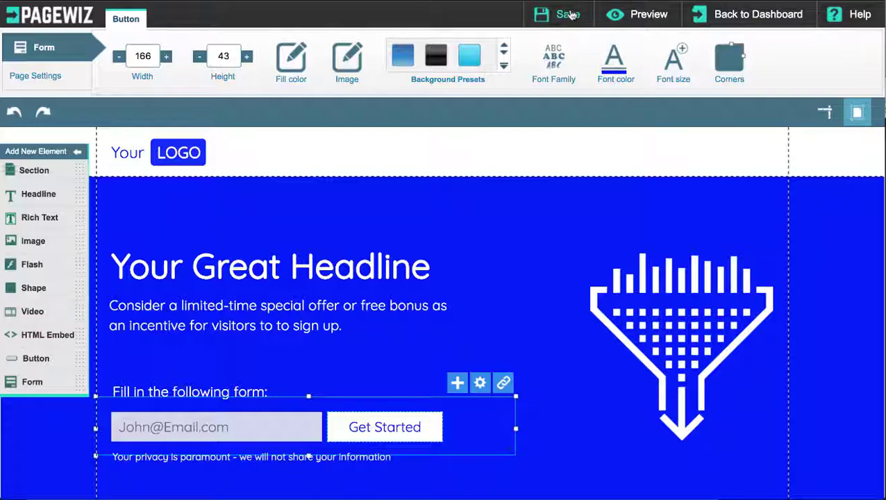
click(729, 24)
click(603, 175)
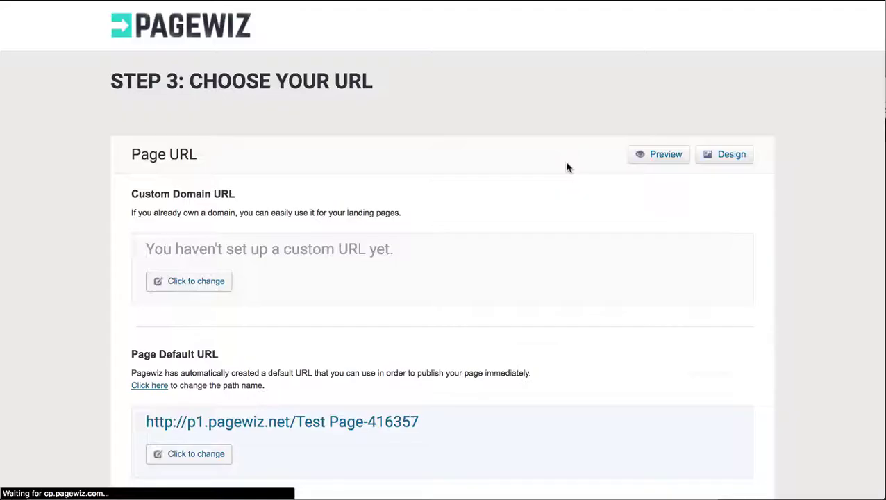
scroll(507, 258, down, 3)
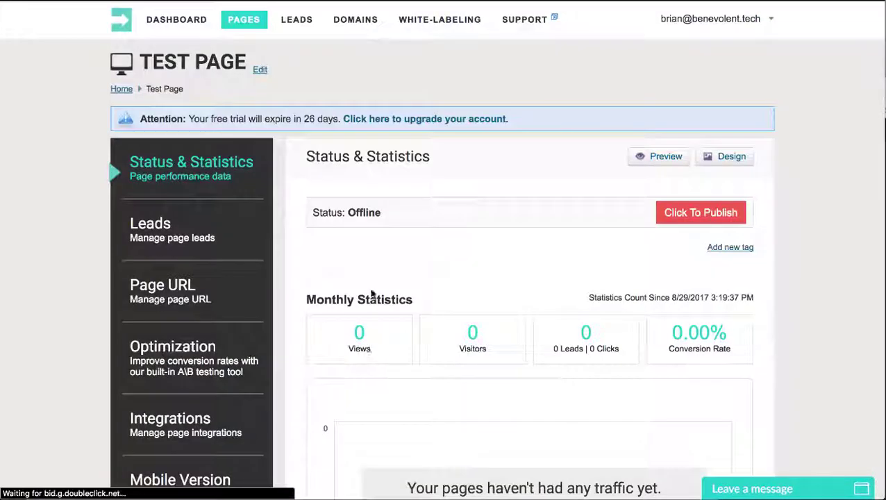
- Add a new variant to Test Page's A/B test in the Optimization Center by duplicating Variant A of the current page
scroll(371, 290, down, 5)
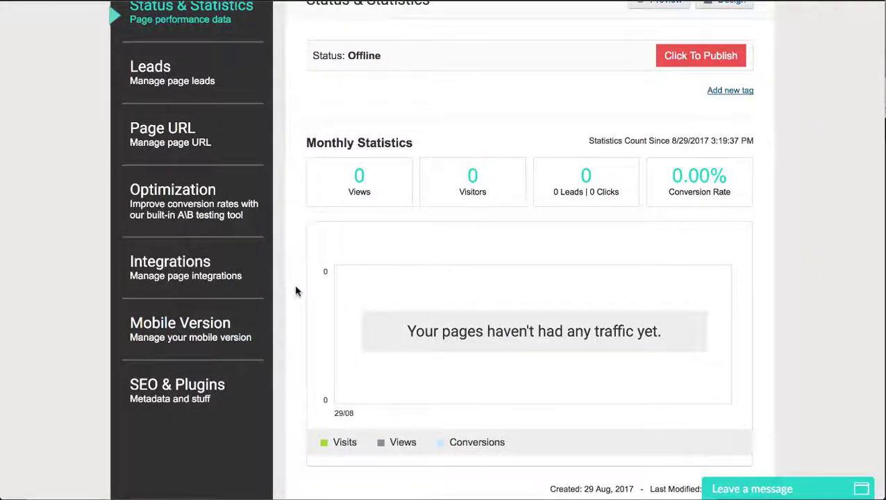
scroll(295, 291, up, 5)
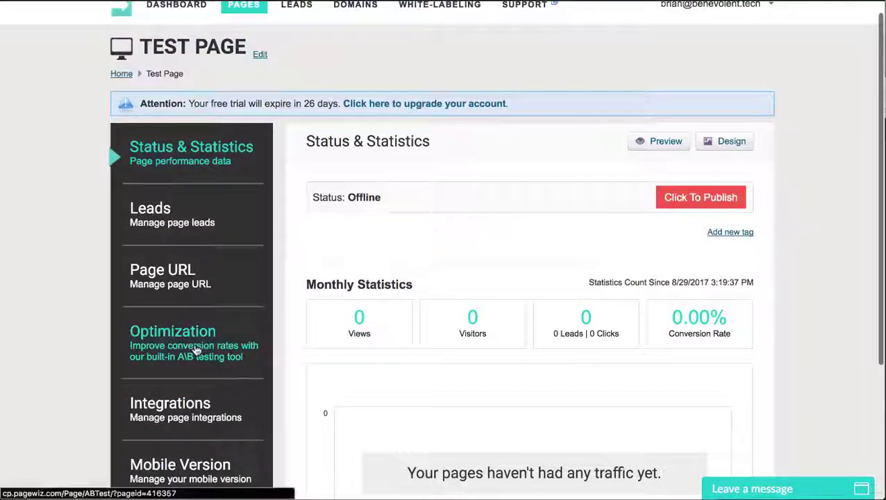
click(208, 284)
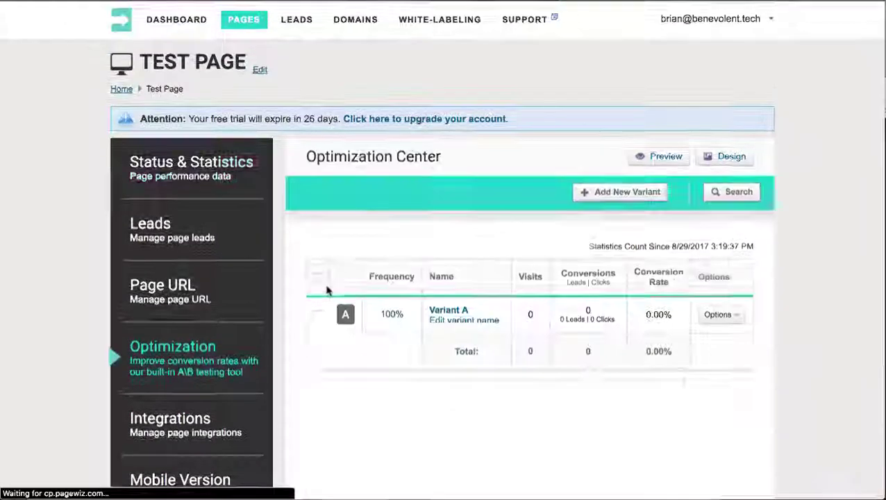
scroll(330, 361, down, 1)
click(614, 161)
click(465, 278)
click(466, 276)
scroll(639, 292, down, 2)
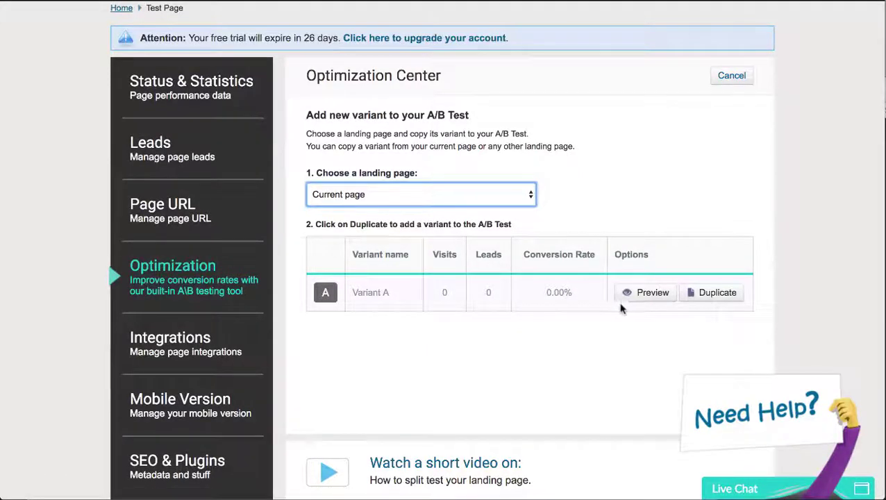
click(704, 294)
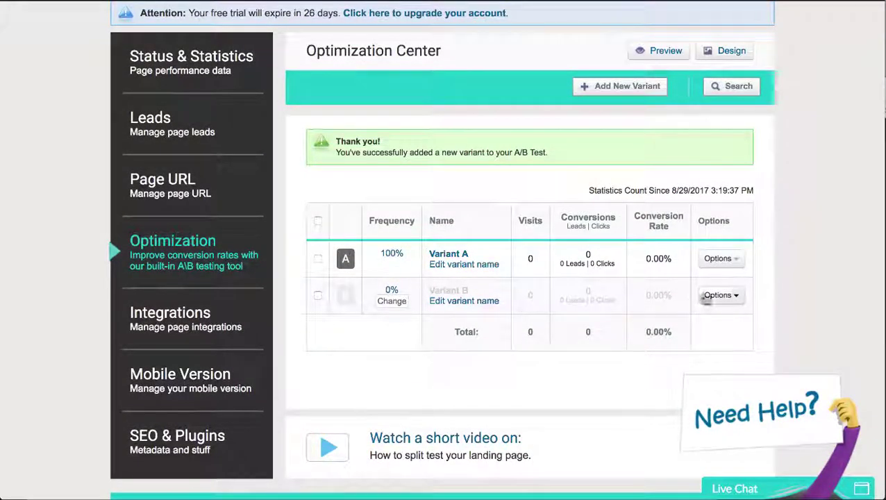
- Open Variant B's design and remove the repeated word "to" from the text below the headline
click(717, 296)
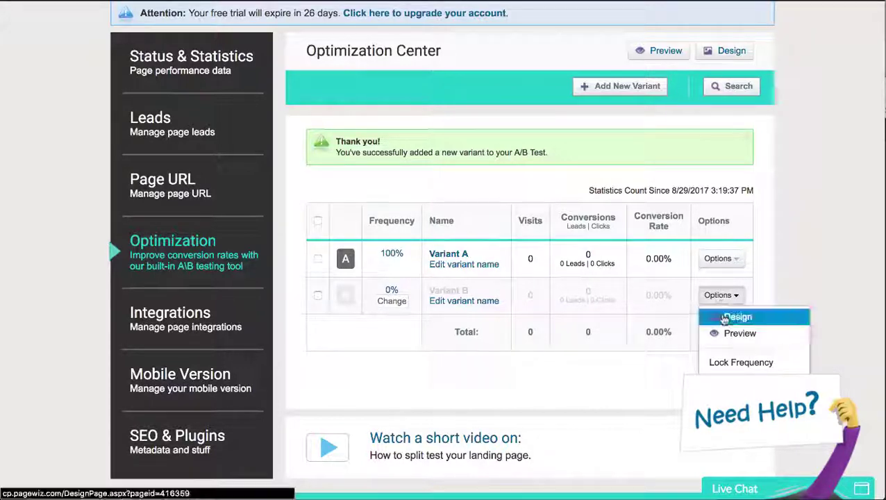
click(729, 317)
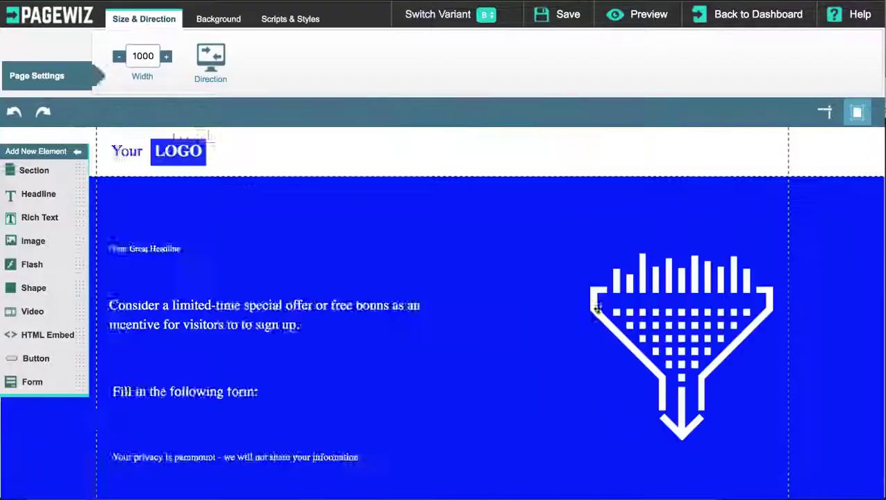
click(357, 329)
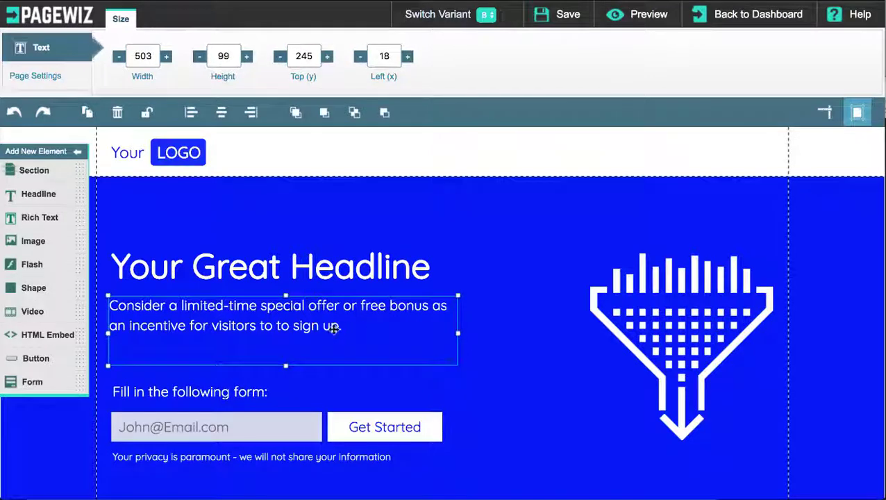
double_click(332, 328)
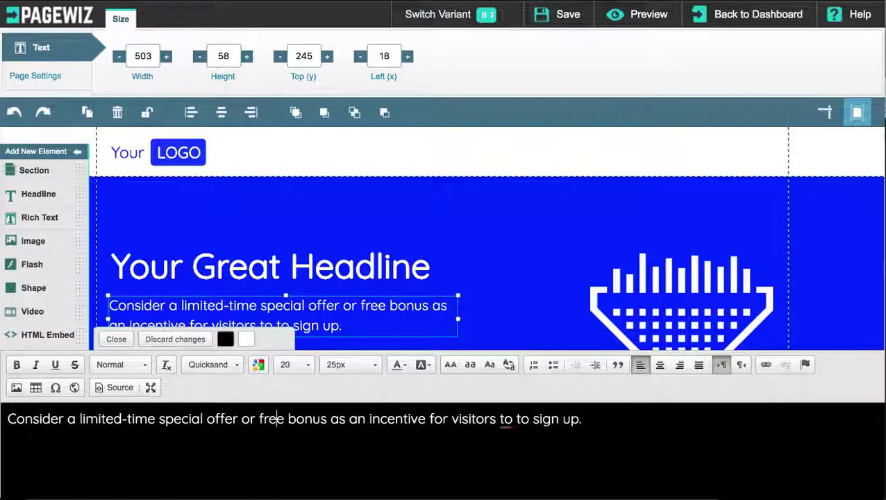
key(BackSpace)
key(BackSpace)
key(BackSpace)
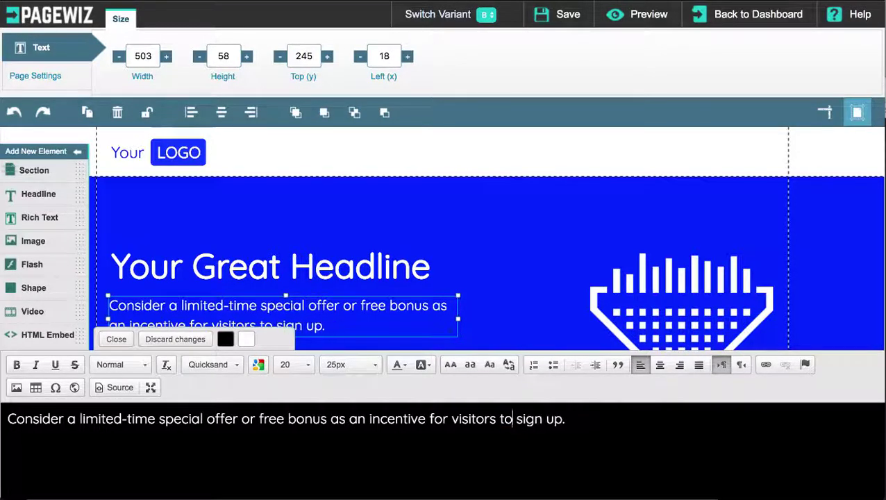
click(564, 264)
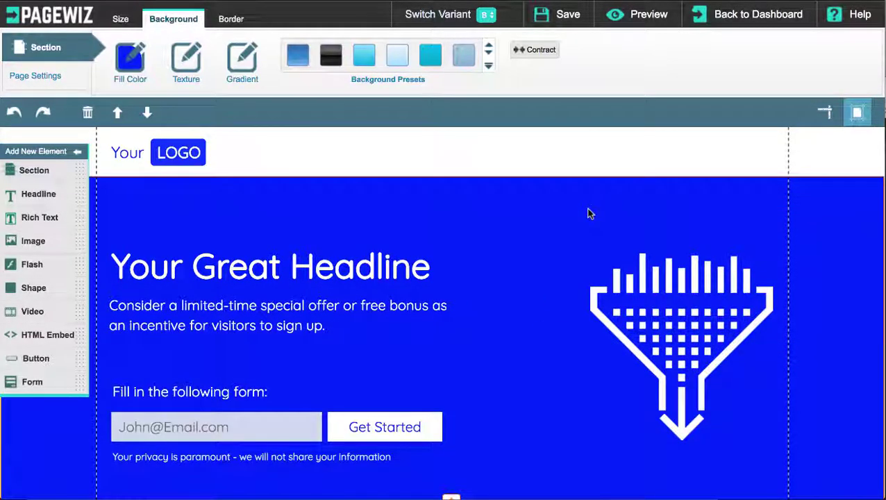
- Save Variant B and leave the editor for the Optimization Center
click(552, 4)
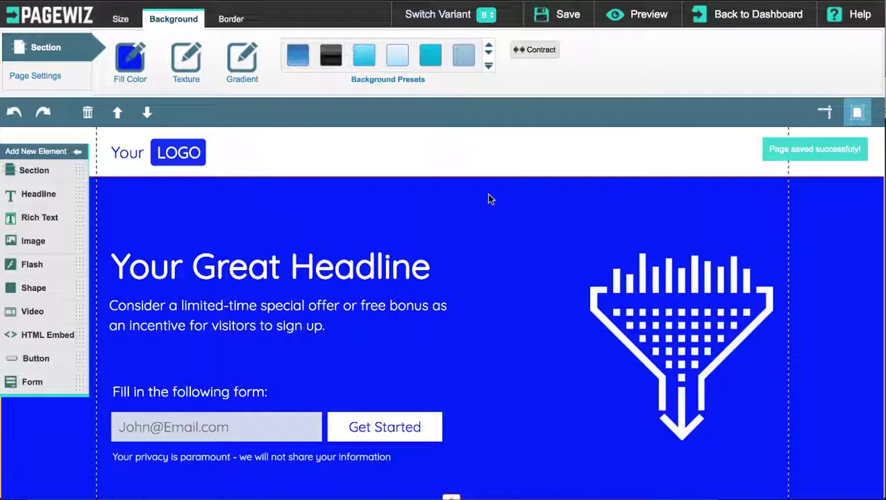
click(754, 13)
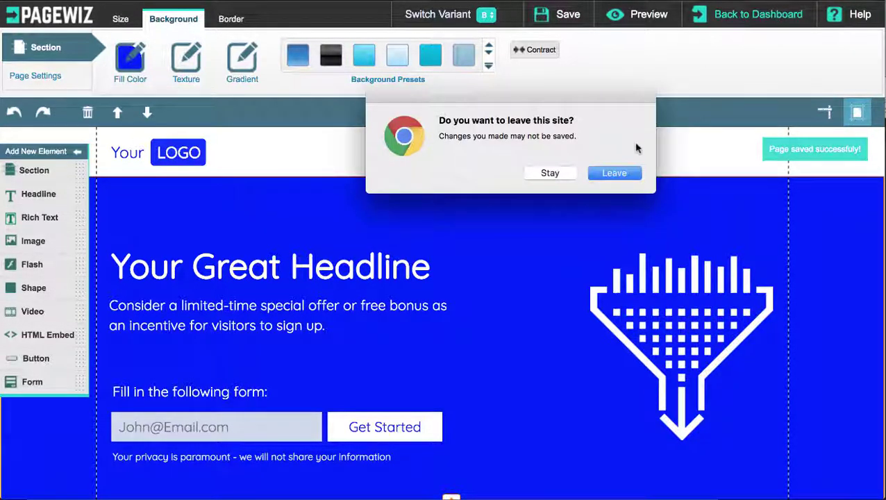
click(615, 173)
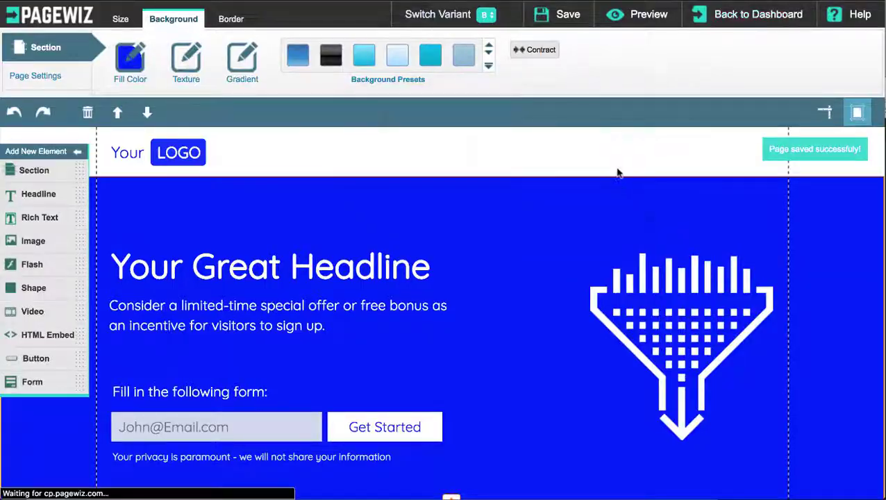
- Set Variant B's frequency to 50% in the A/B test
scroll(522, 351, down, 2)
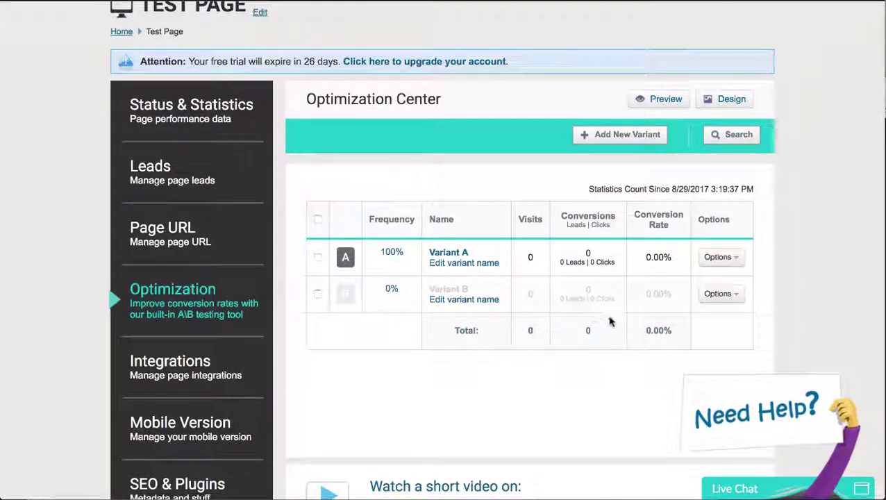
scroll(619, 387, down, 1)
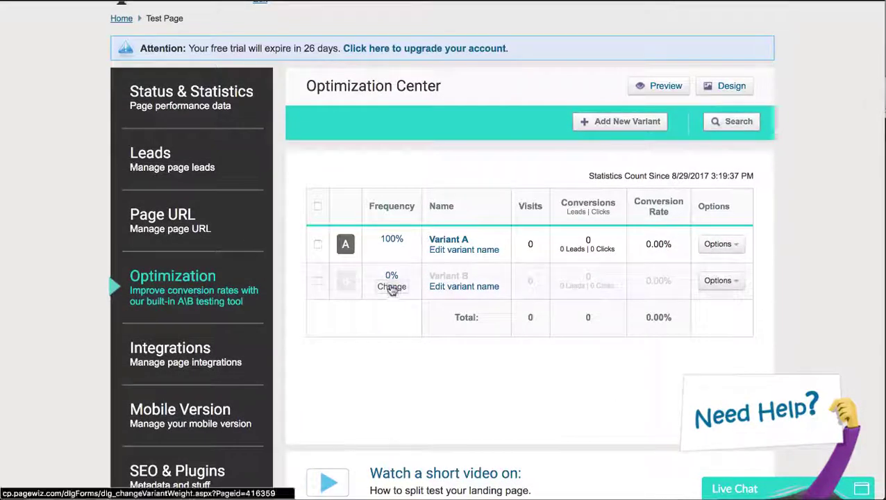
click(390, 288)
text(50)
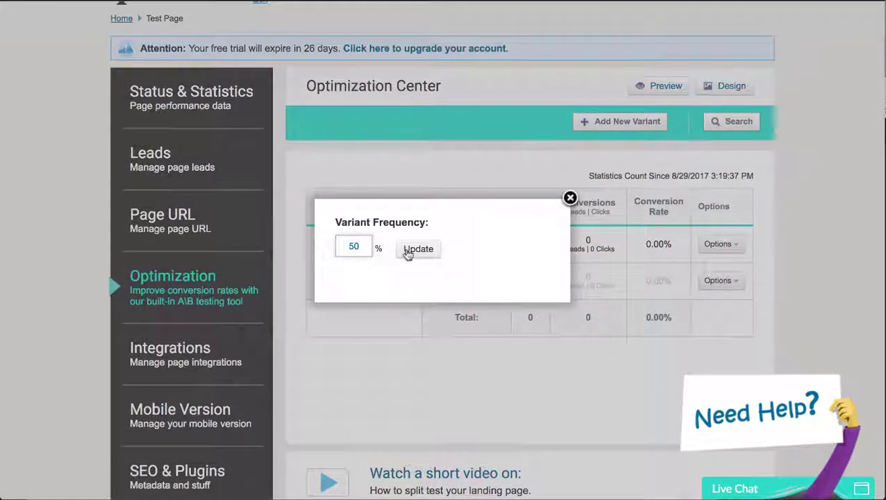
click(415, 249)
scroll(507, 382, down, 4)
scroll(505, 381, up, 4)
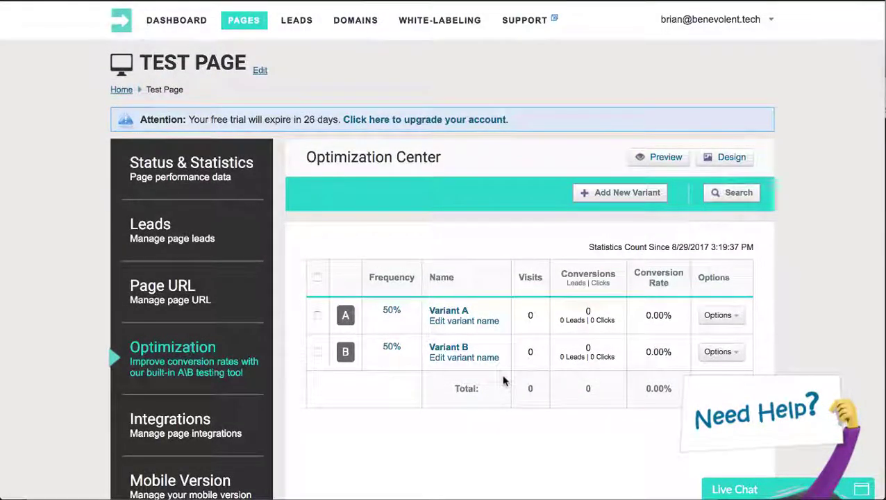
- Look through the account's list of pages, lead management and custom domains sections, and return to the dashboard
click(254, 26)
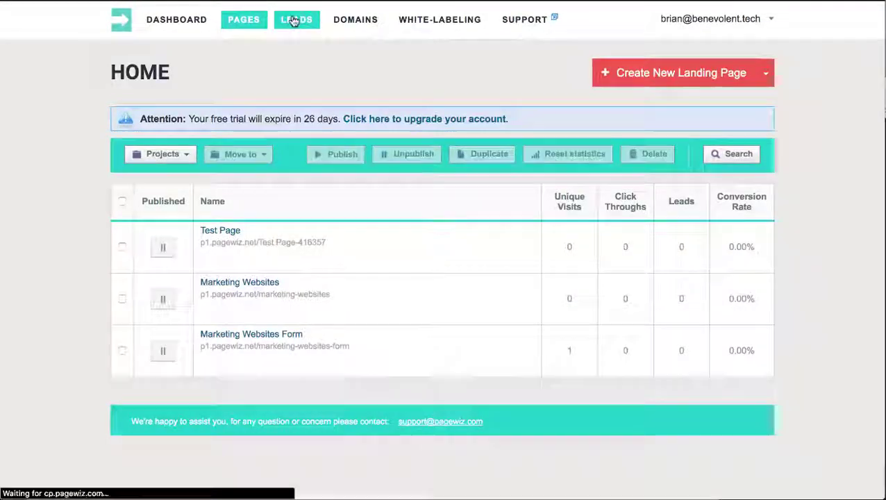
click(295, 21)
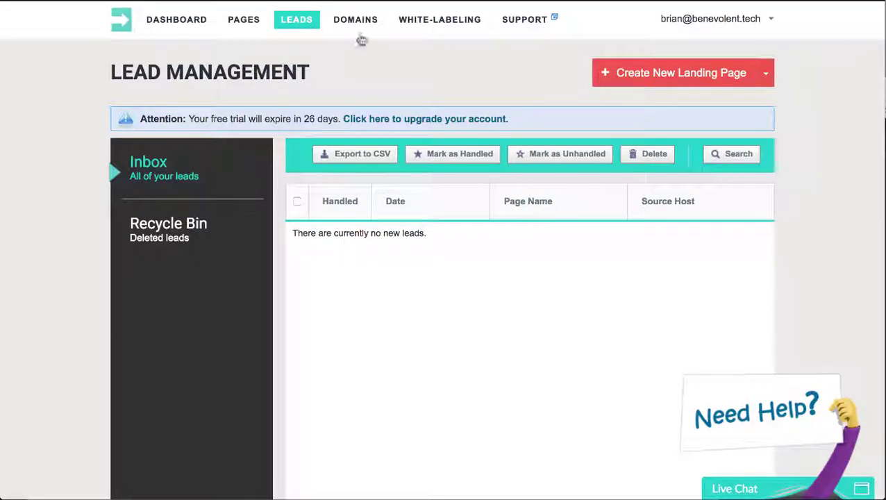
click(356, 20)
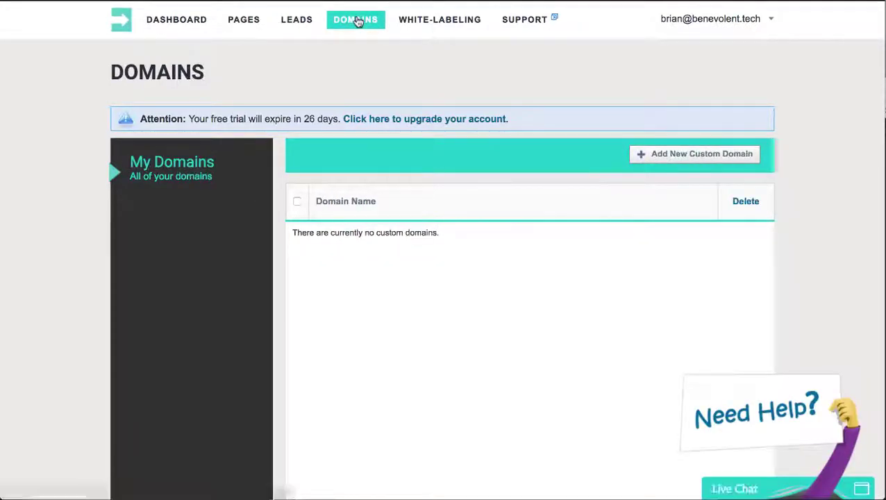
click(182, 25)
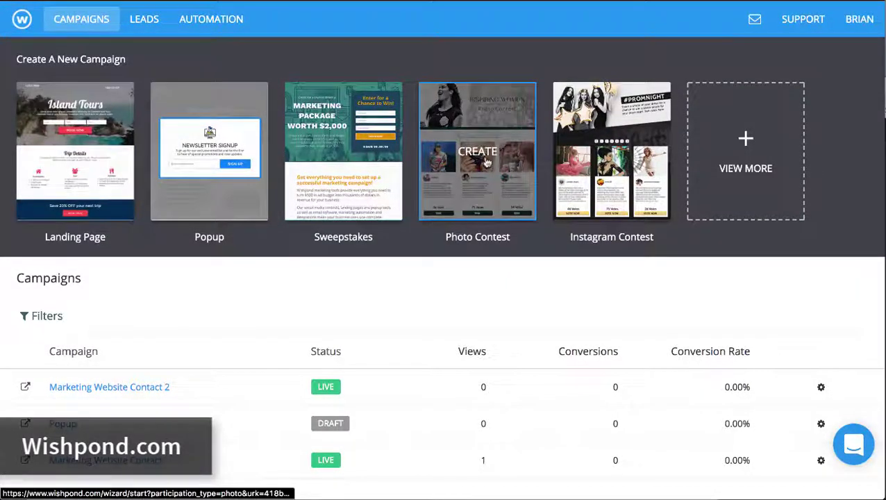
- In Wishpond, create a landing page from the Island Tours template after previewing it, and name it Test Page
click(76, 152)
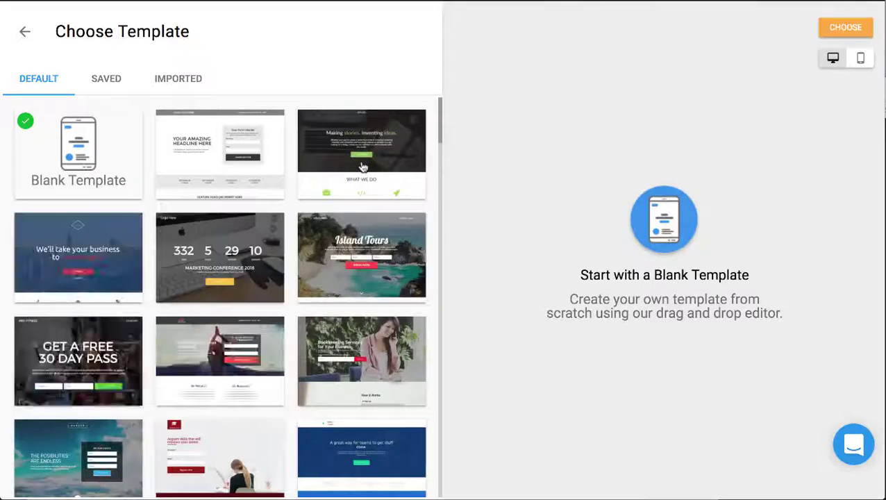
click(357, 268)
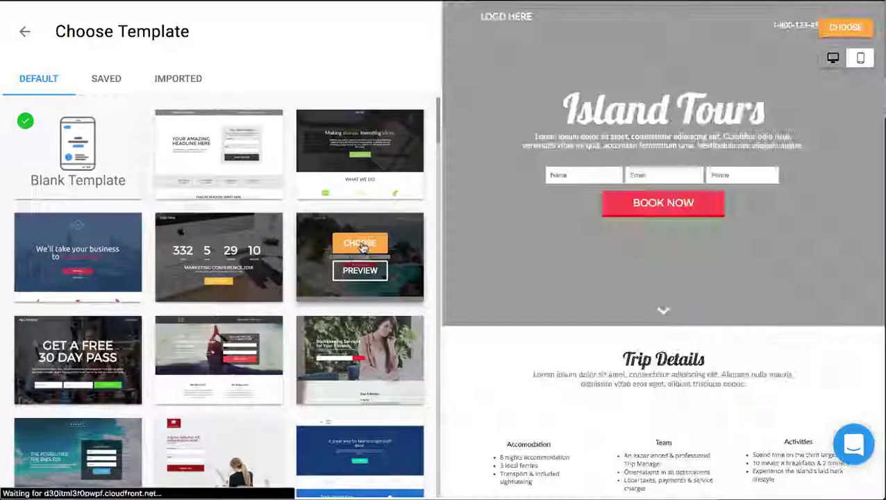
scroll(580, 311, down, 1)
scroll(580, 310, up, 2)
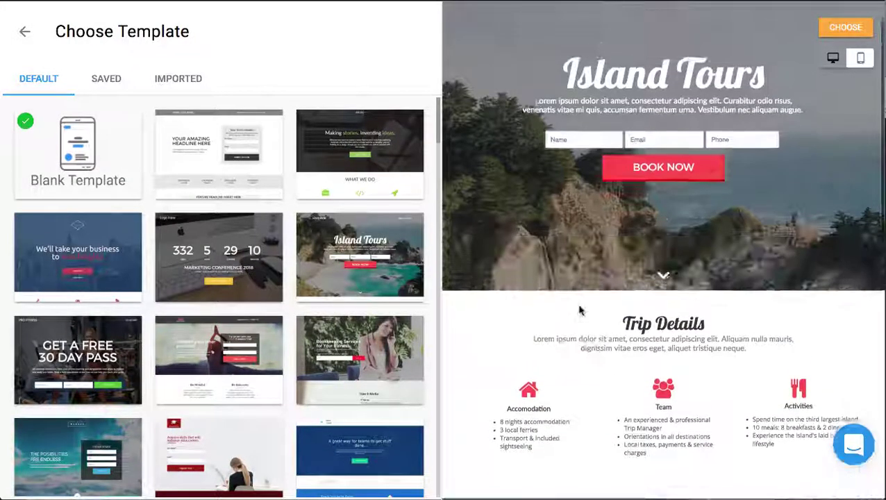
click(841, 31)
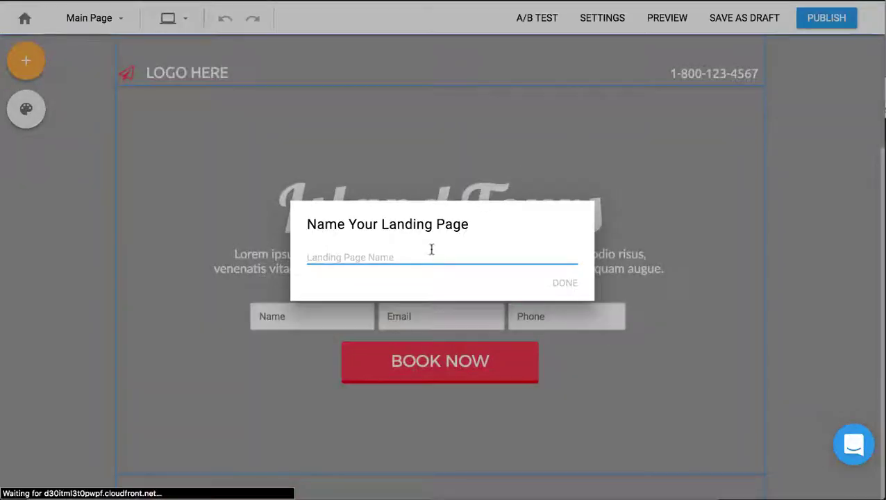
text(Test Page)
click(556, 283)
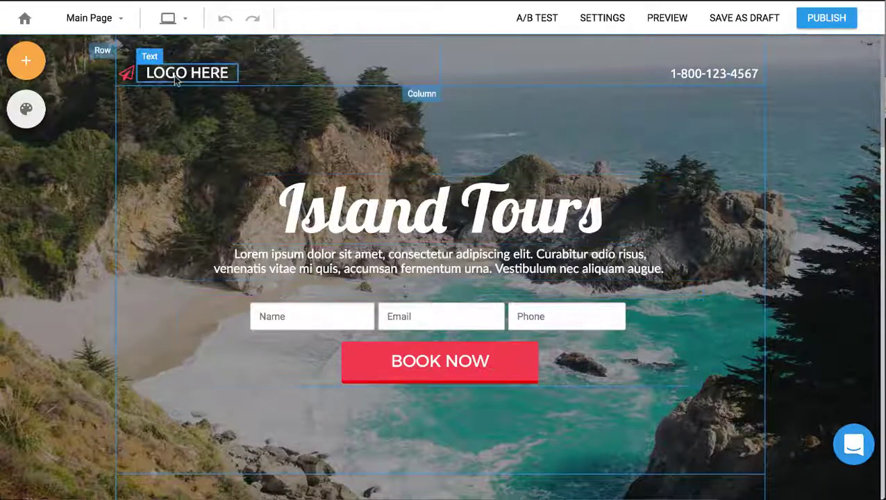
- Start an A/B test for the Island Tours page and duplicate Variation #1 as a further variation
click(257, 259)
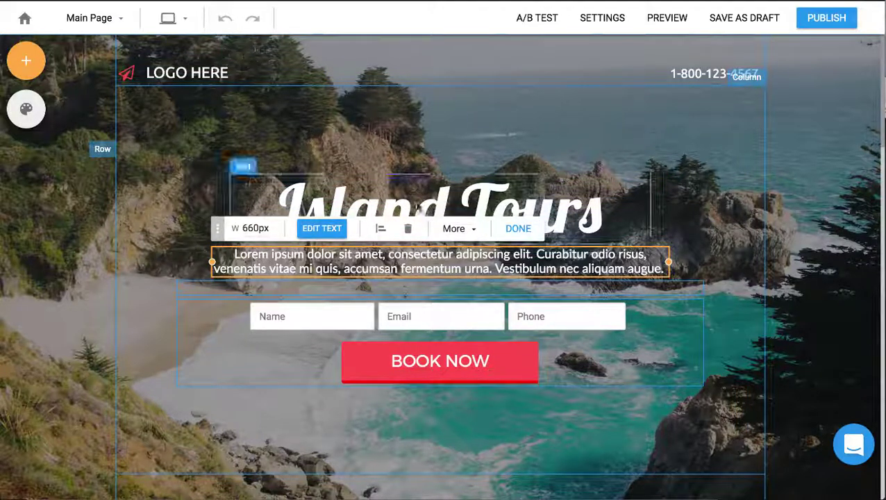
click(583, 205)
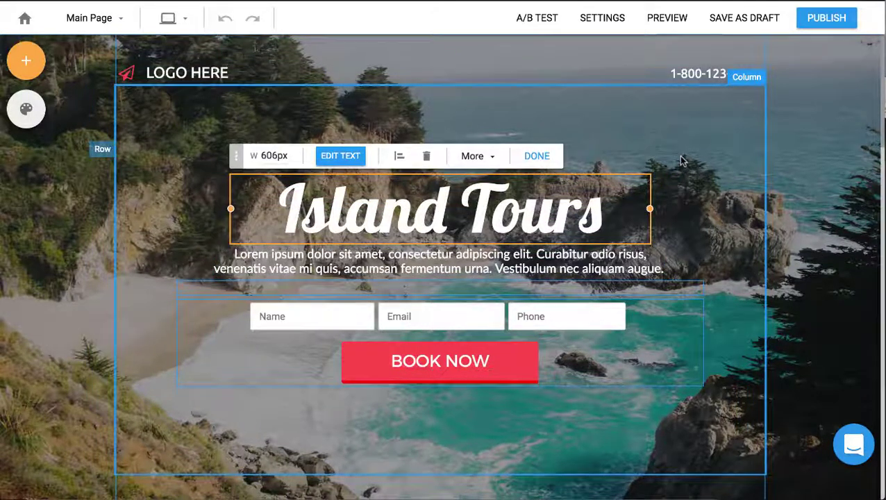
click(554, 18)
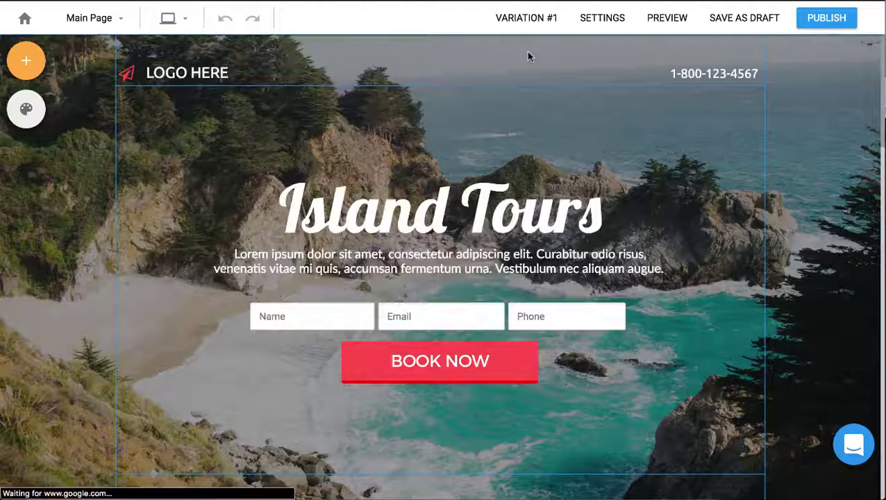
click(553, 18)
click(514, 117)
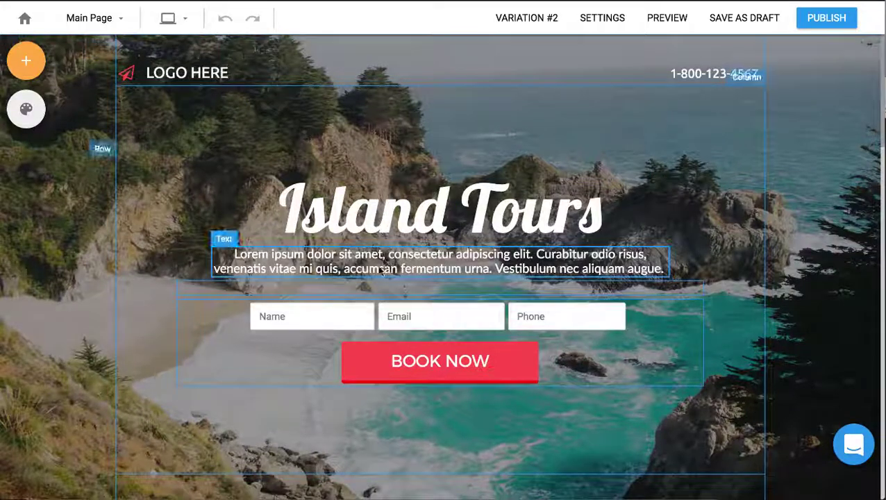
- Review the list of page variations, publish the landing page and close the dialog with its live link
click(556, 17)
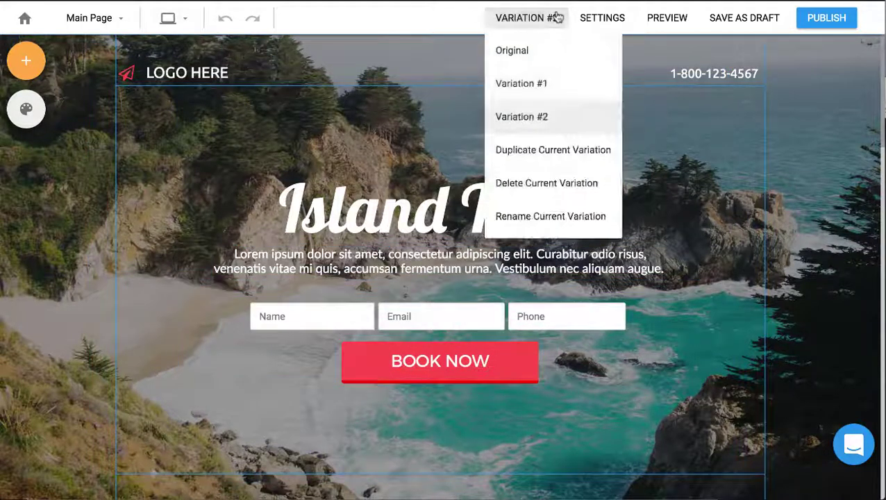
click(557, 17)
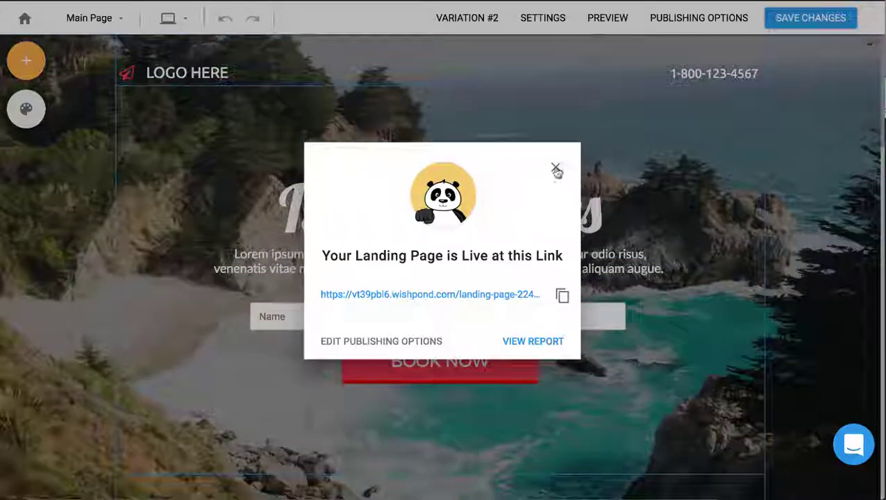
click(555, 167)
- Examine the Book Now button's editing options and the page's lower sections down to Contact Us
click(526, 336)
click(516, 364)
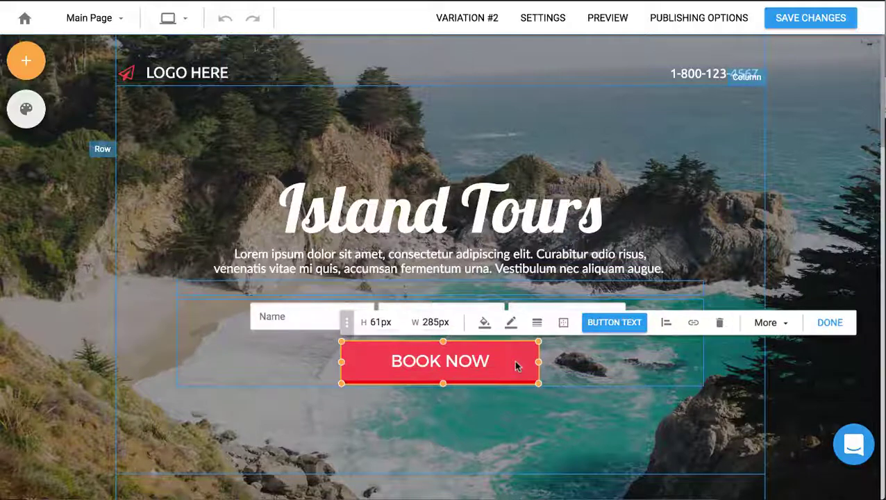
scroll(516, 393, down, 15)
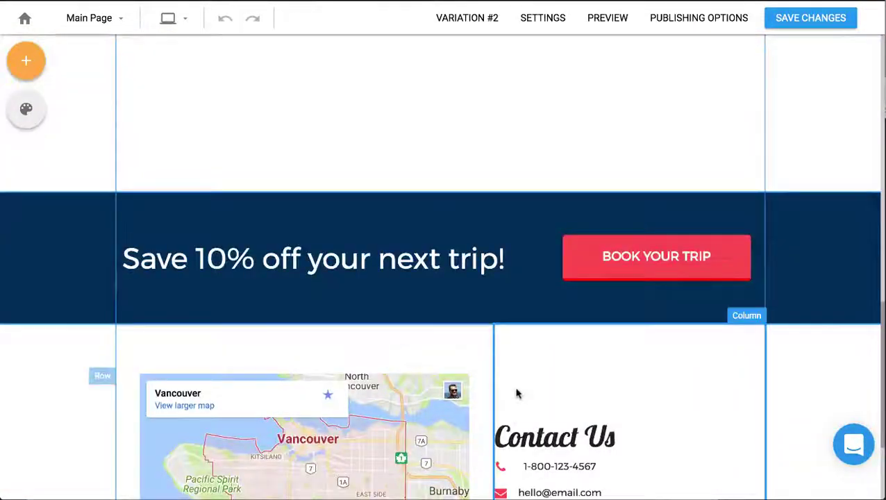
- Review the click actions of the Book Your Trip button and the action types that can be added
click(656, 254)
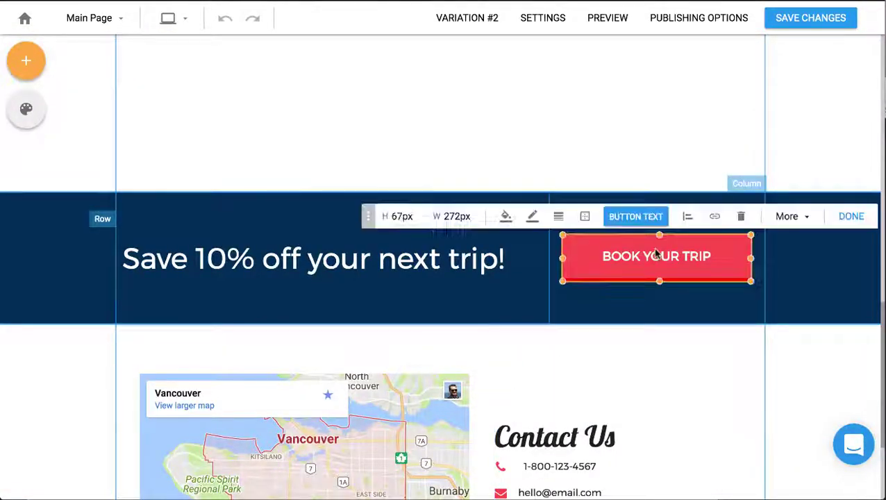
click(716, 217)
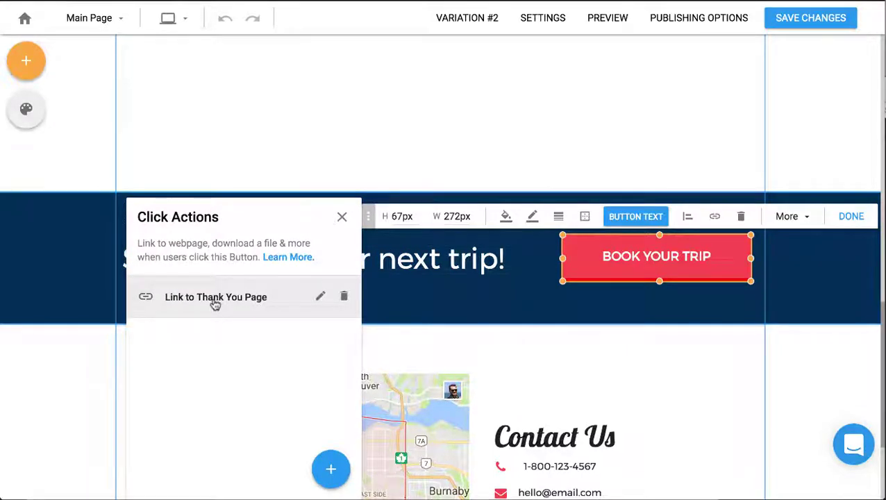
click(329, 468)
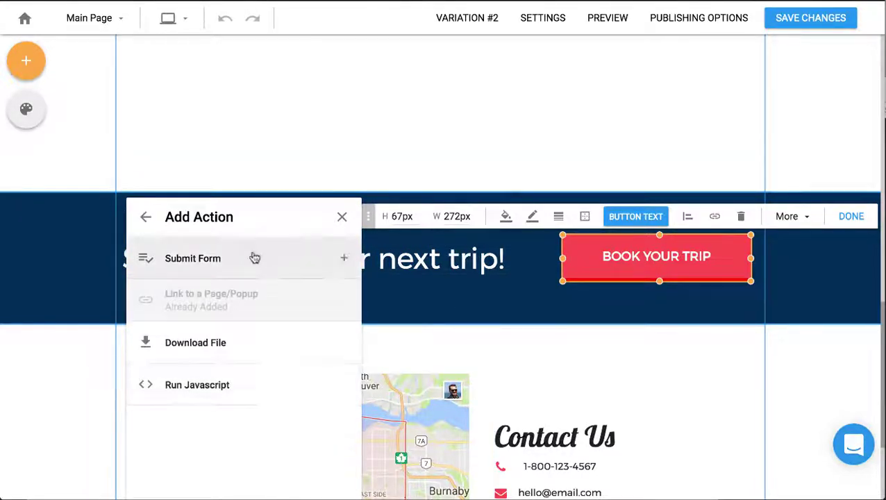
click(146, 217)
click(320, 297)
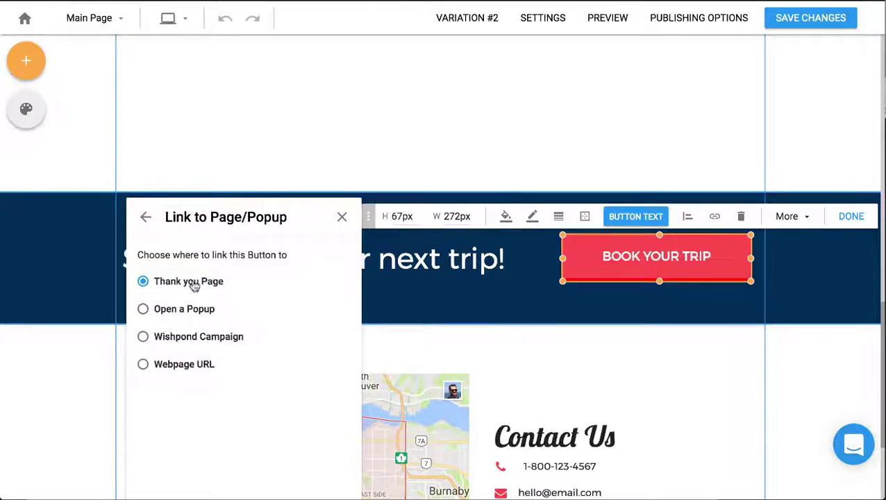
click(177, 309)
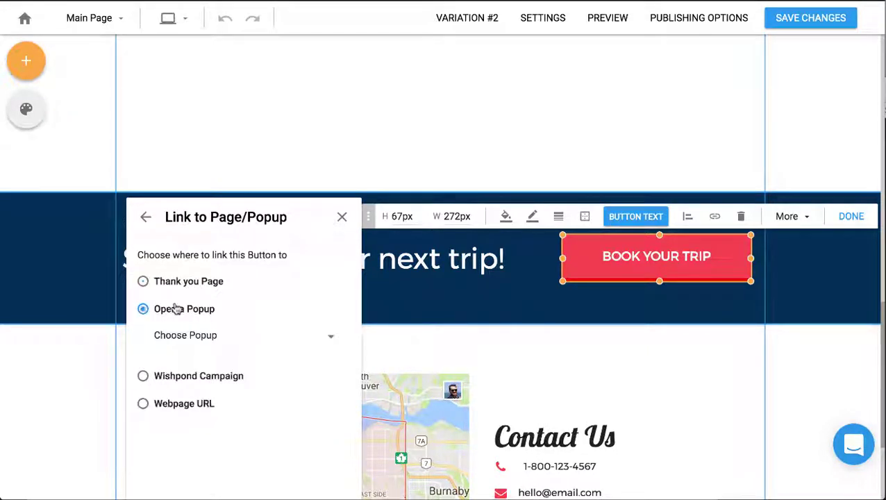
click(206, 341)
click(201, 361)
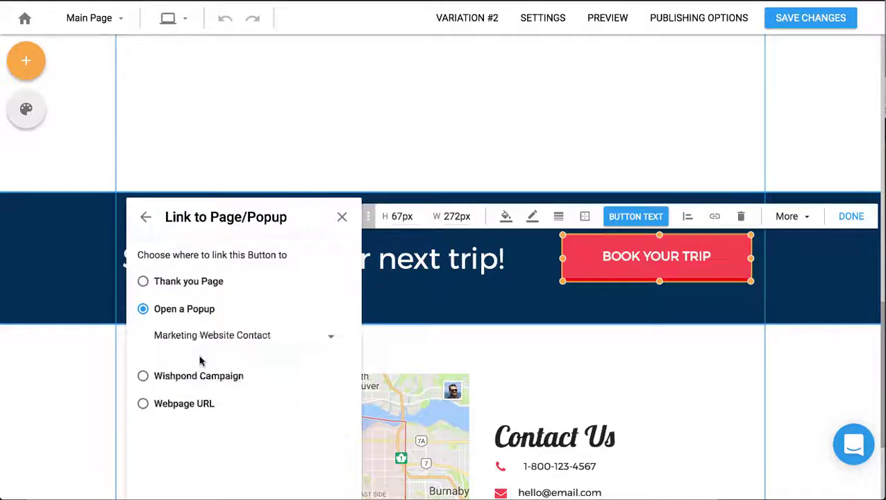
click(147, 219)
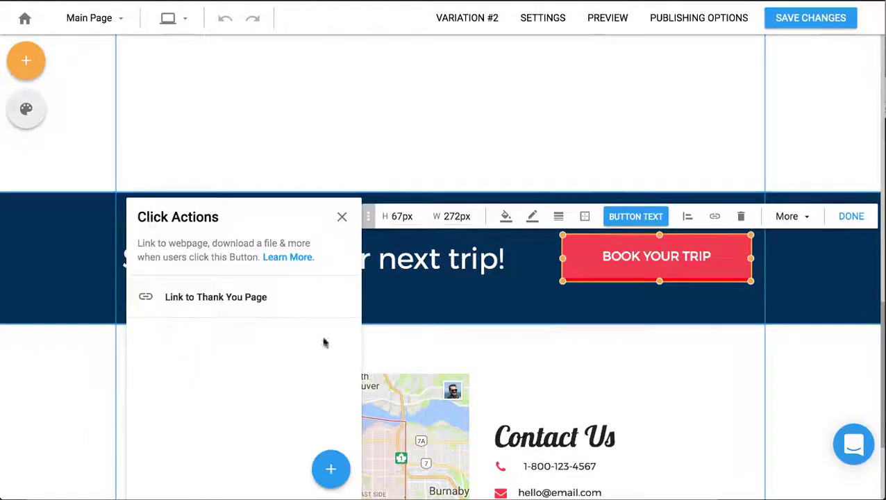
click(343, 218)
- Link the Book Your Trip button to the Marketing Website Contact popup and save the click action
scroll(486, 278, down, 2)
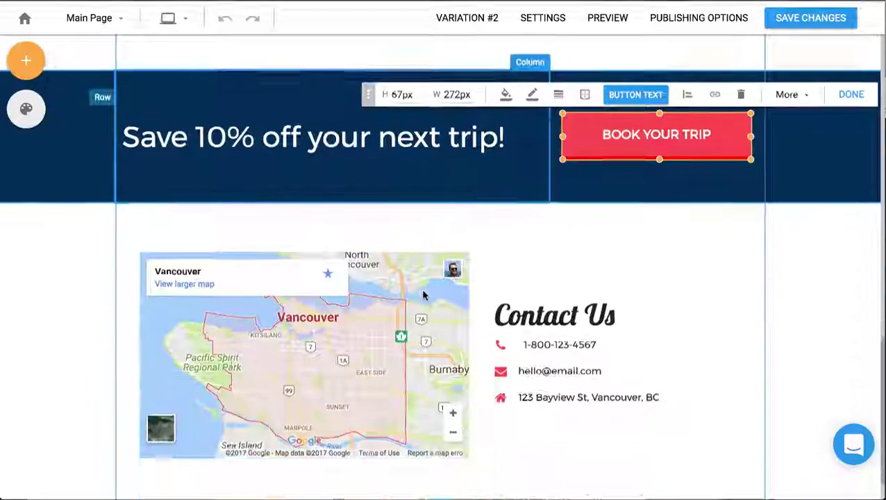
click(715, 81)
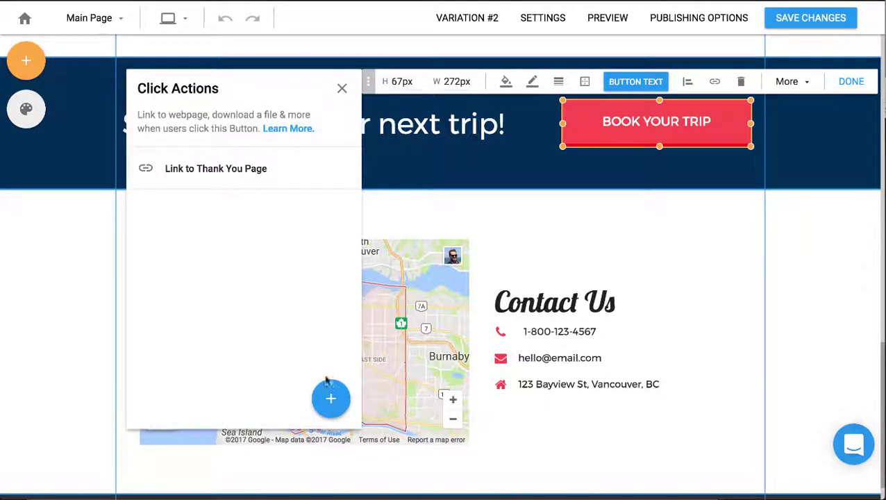
click(320, 169)
click(195, 182)
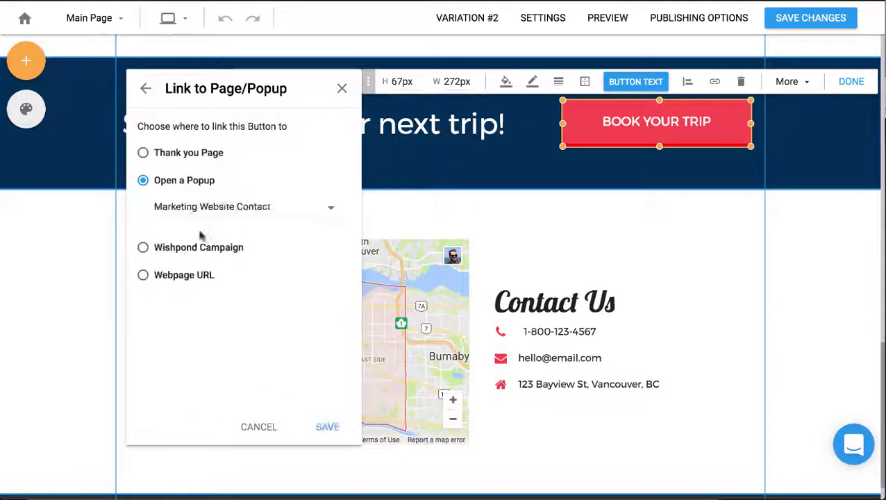
click(327, 427)
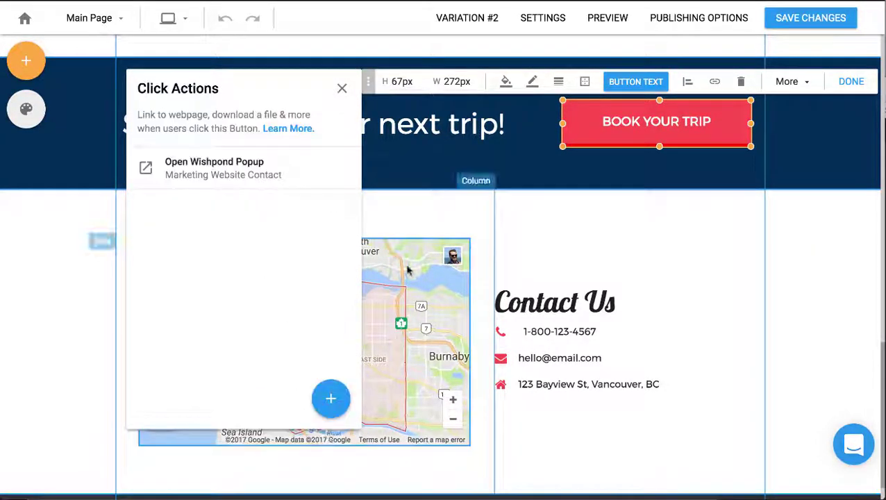
click(343, 88)
- Publish the changes made to Variation #2 of the landing page
scroll(503, 192, up, 3)
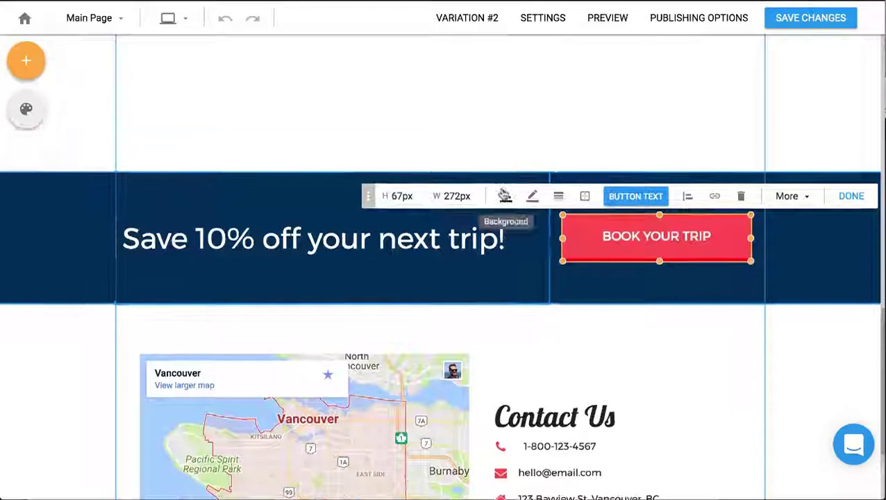
click(802, 18)
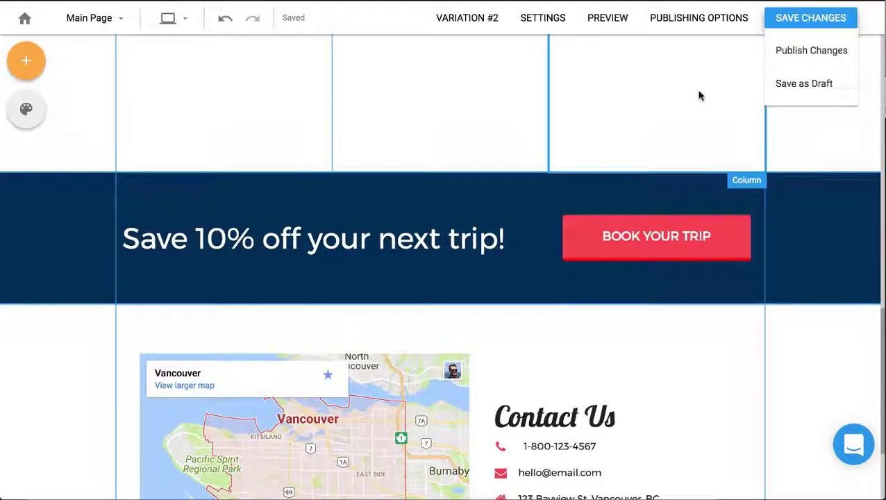
click(802, 49)
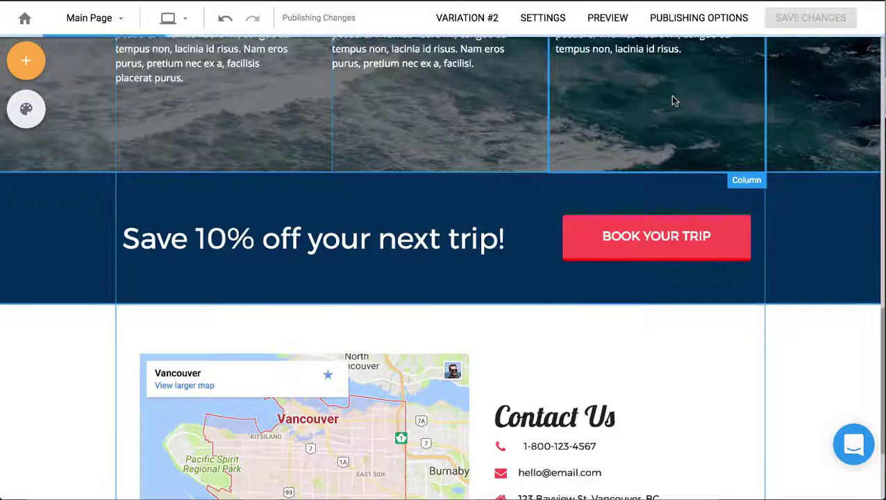
- Preview the landing page, test the Book Your Trip button beside the 10% offer and close the preview
click(609, 17)
scroll(550, 425, down, 9)
scroll(550, 427, down, 4)
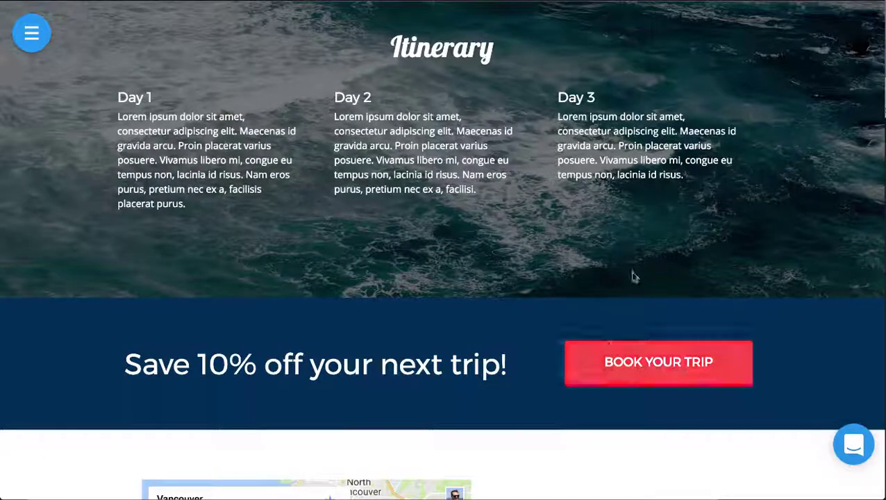
click(613, 362)
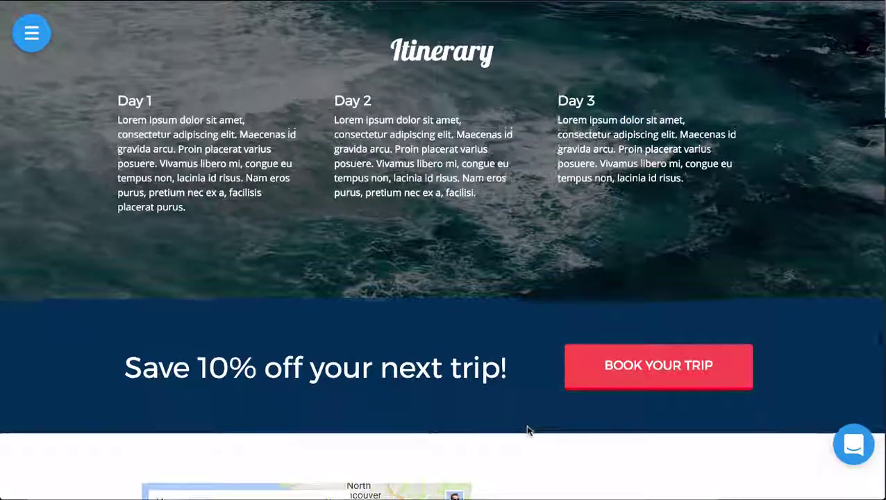
key(ctrl+w)
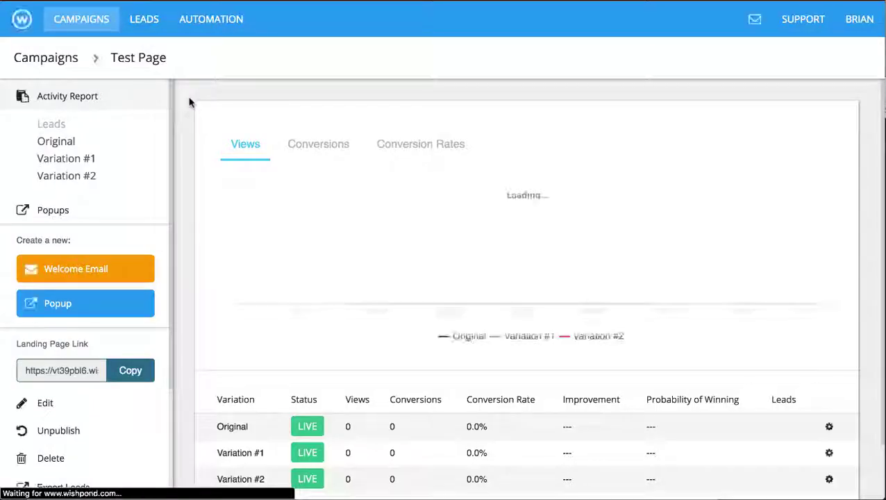
- Review the Test Page campaign's activity report for all variations and its Popups section
scroll(182, 235, down, 2)
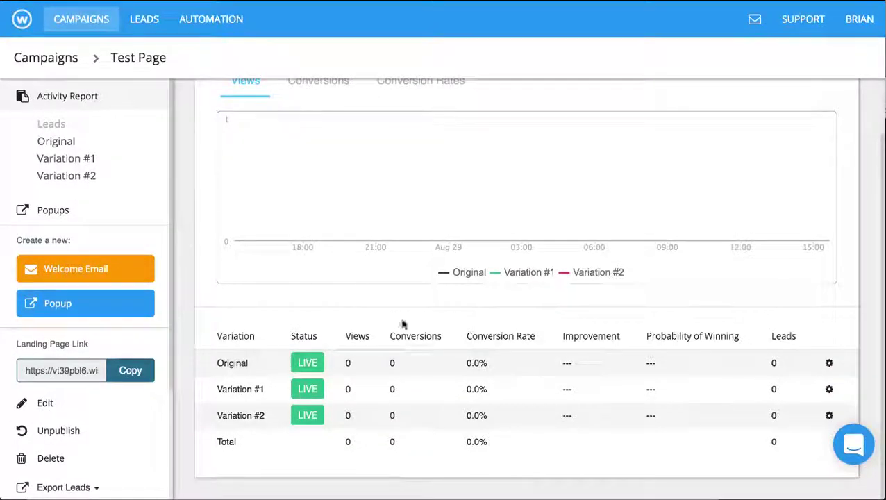
scroll(229, 261, up, 2)
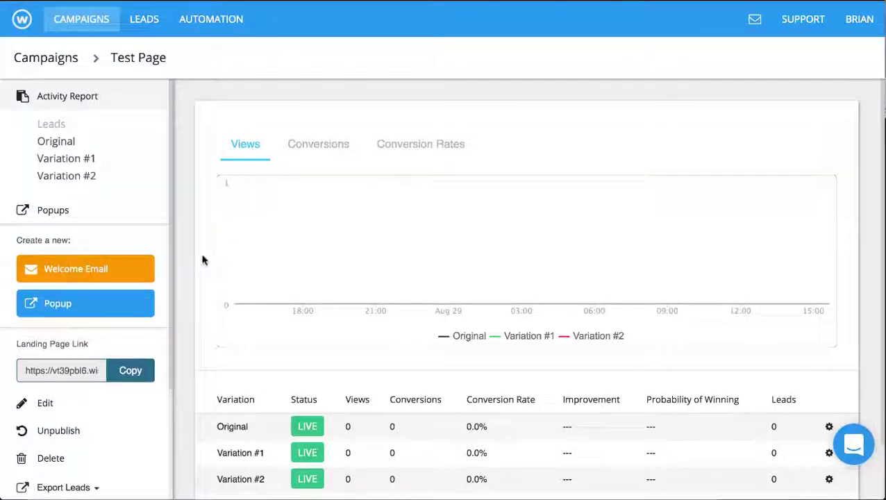
click(103, 210)
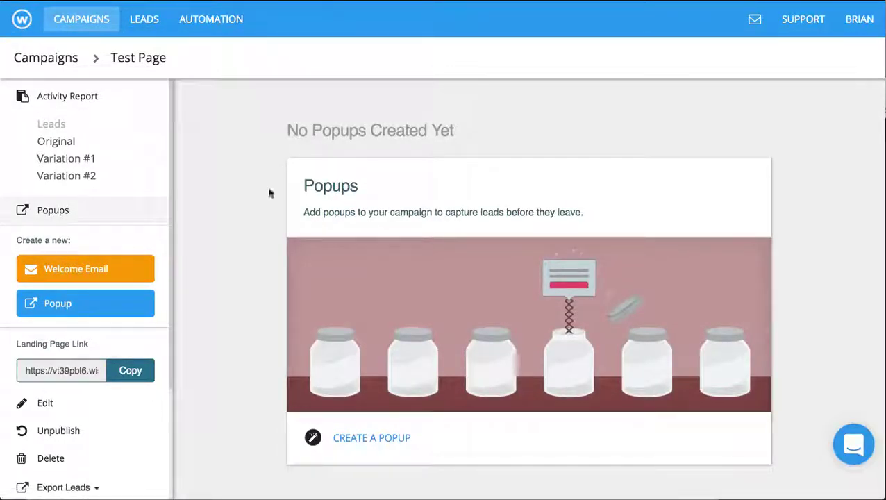
scroll(151, 350, down, 4)
scroll(151, 350, down, 1)
scroll(152, 350, up, 5)
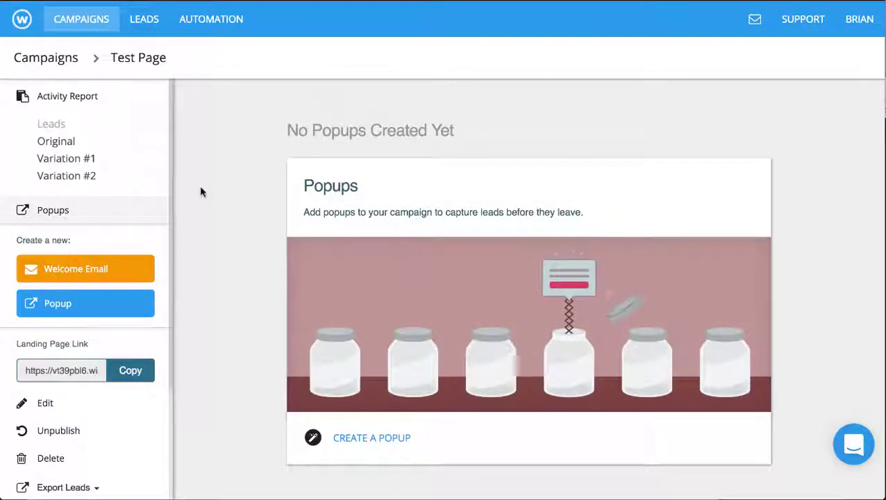
- Return to the campaigns overview and examine the list of campaigns and the available campaign types
click(64, 61)
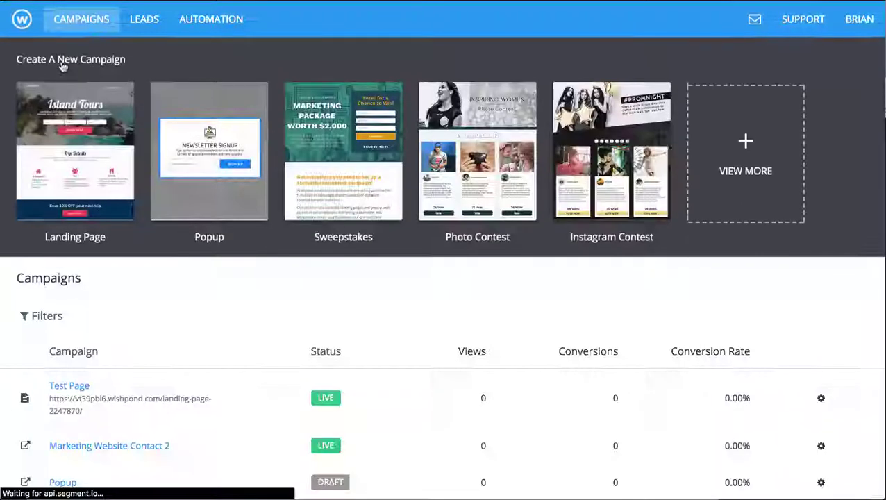
scroll(207, 284, down, 3)
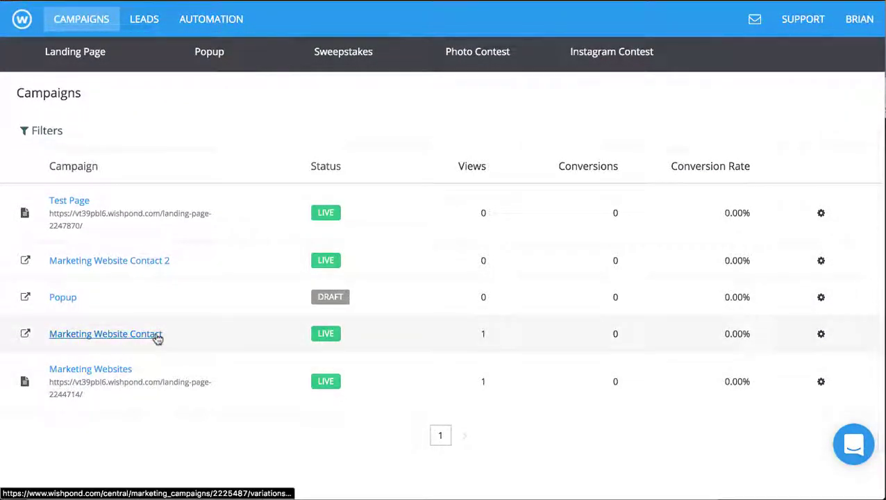
scroll(158, 338, up, 2)
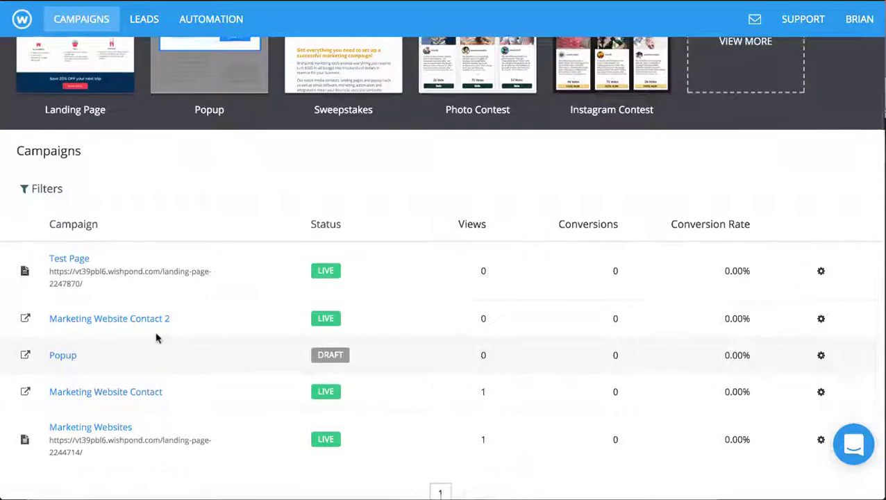
scroll(287, 336, up, 1)
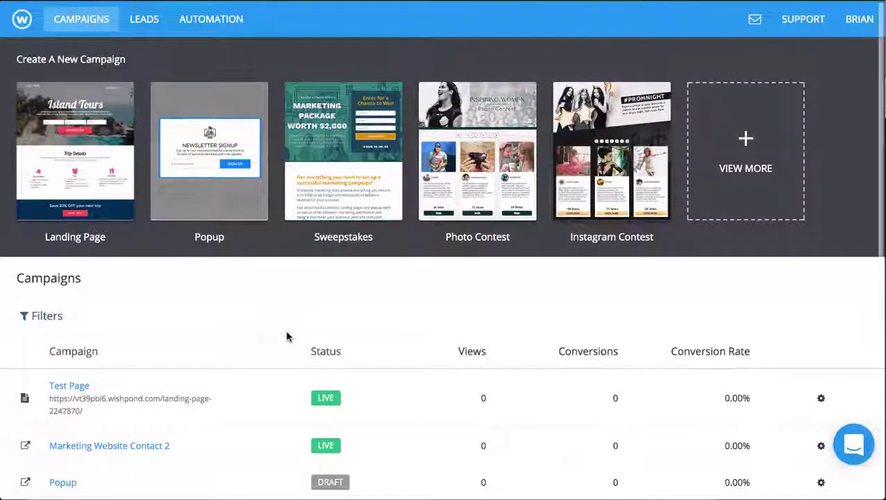
- Inspect the Leads area and view the recorded visitor's activity history
click(142, 21)
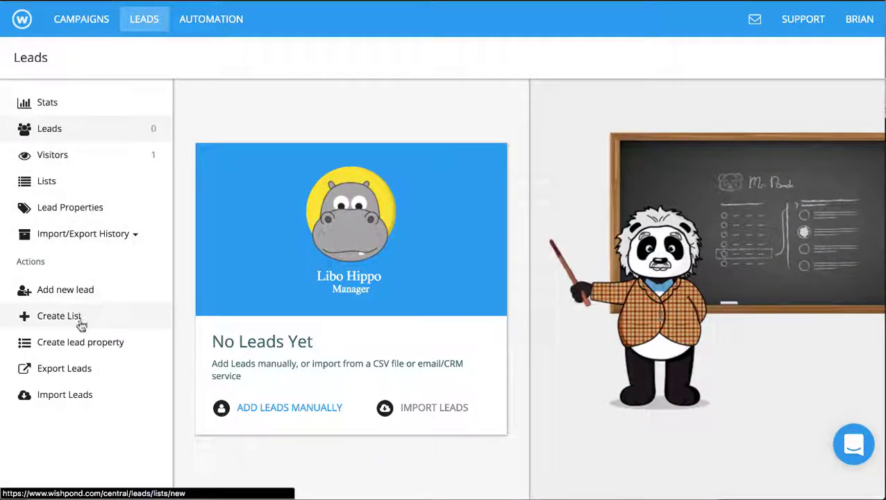
click(110, 164)
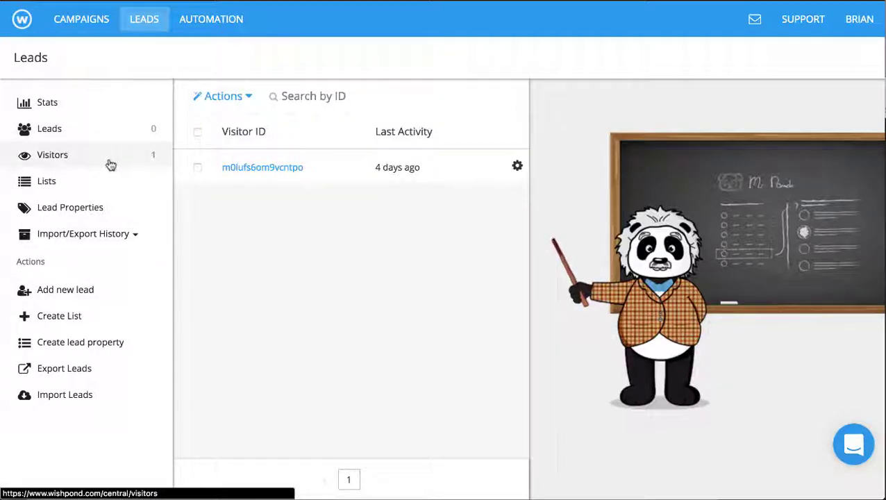
click(261, 170)
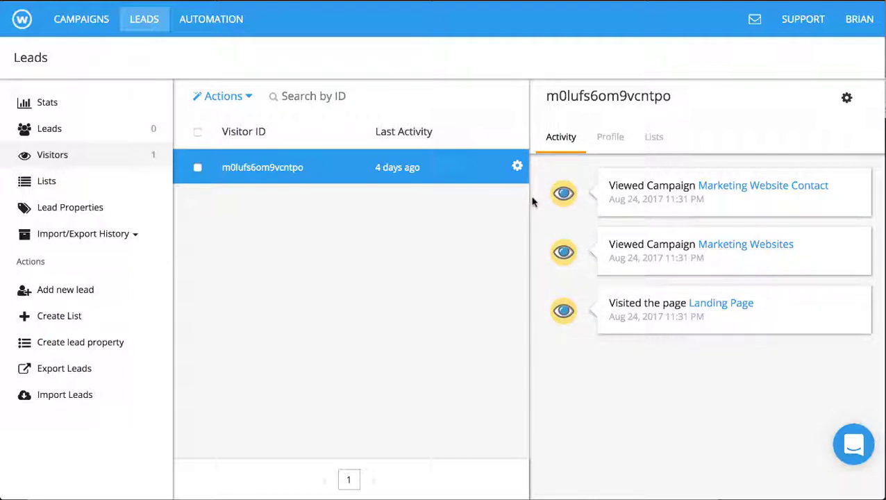
- Open the Automation section
click(210, 39)
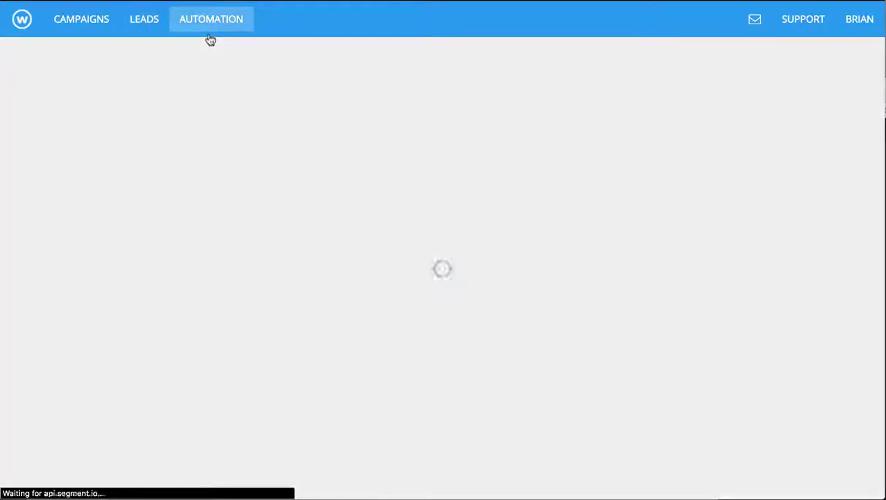